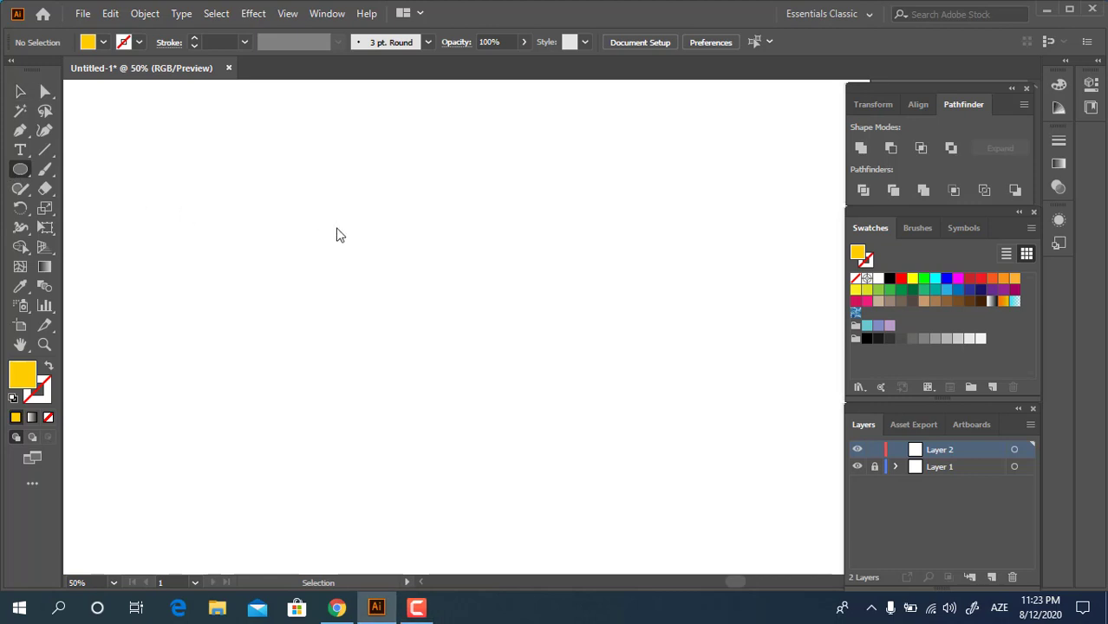
Step: Draw a large yellow circle without a stroke and center it horizontally and vertically on the artboard
left_click_drag(302, 209, 512, 373)
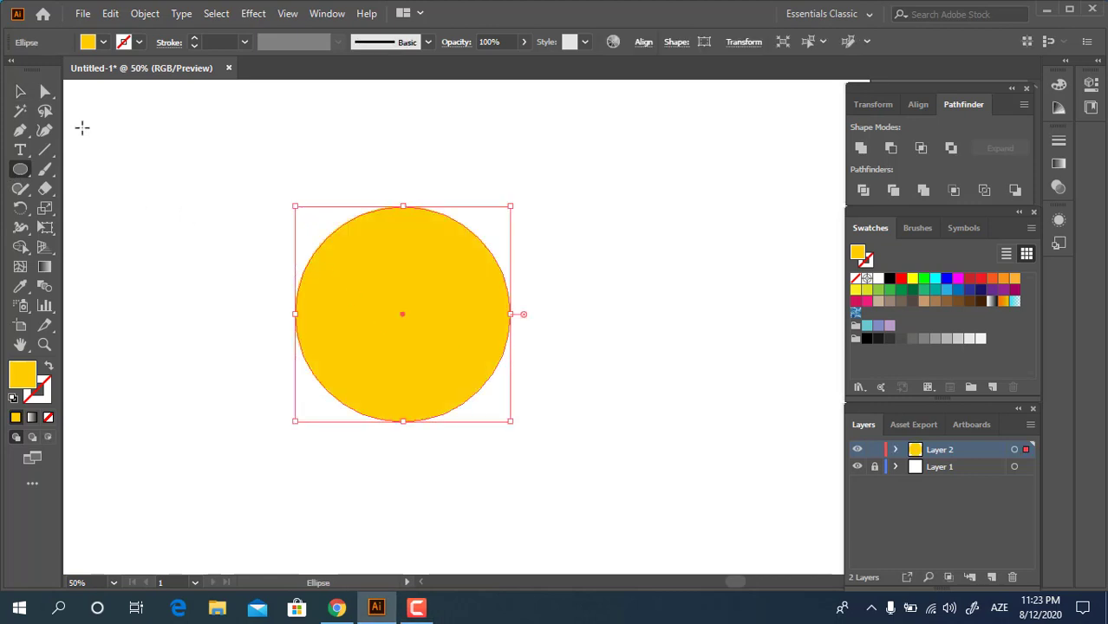
left_click(19, 92)
left_click(700, 43)
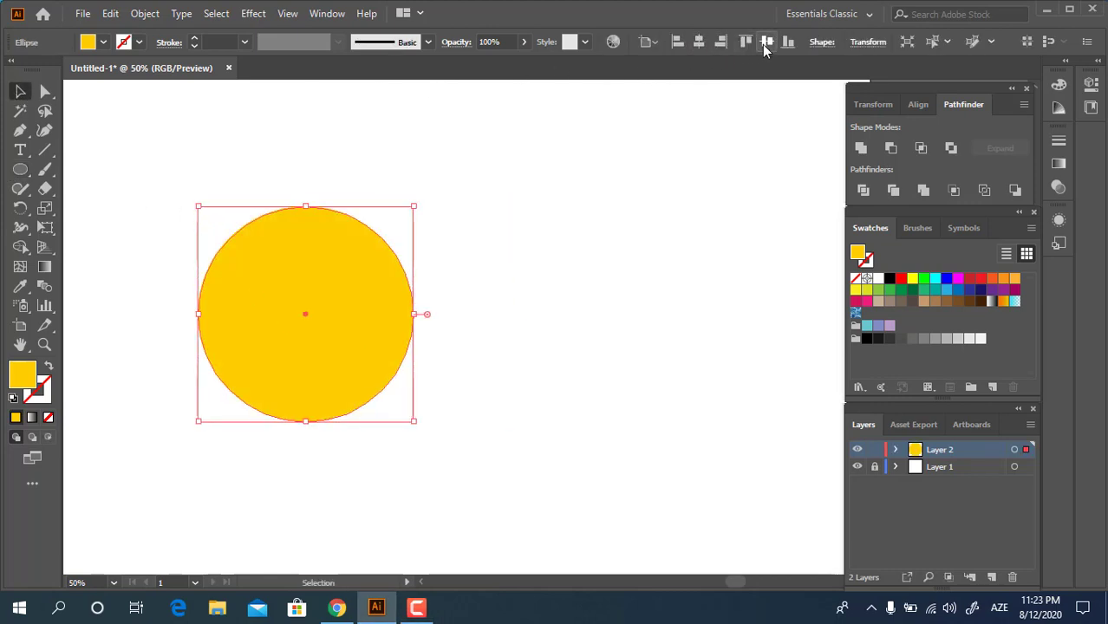
left_click(767, 45)
Step: Paste a copy of the yellow circle in front and scale it down about its center to roughly three quarters of the size
left_click_drag(463, 318, 634, 258)
key("z")
left_click_drag(527, 400, 510, 445)
left_click(421, 320)
left_click_drag(557, 339, 433, 312)
key("v")
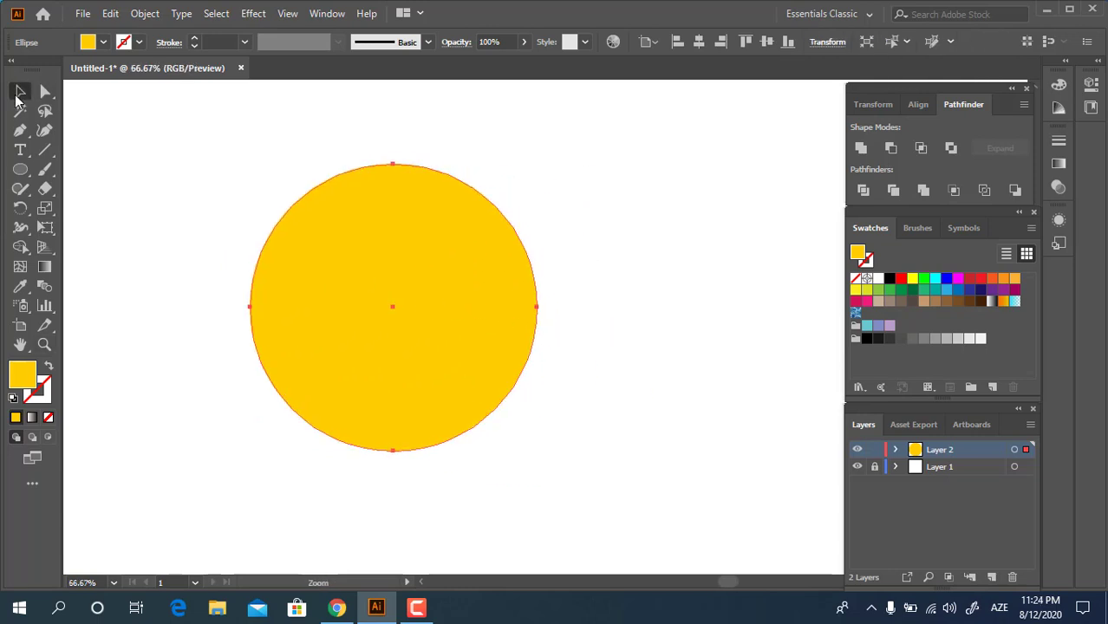
left_click(306, 160)
left_click(420, 309)
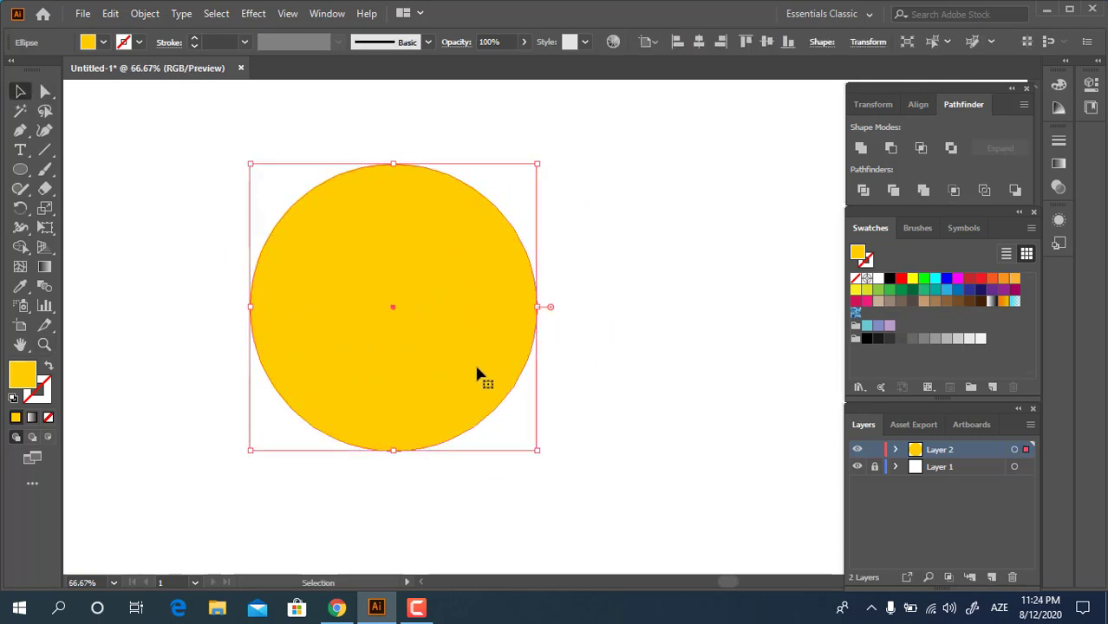
left_click(111, 13)
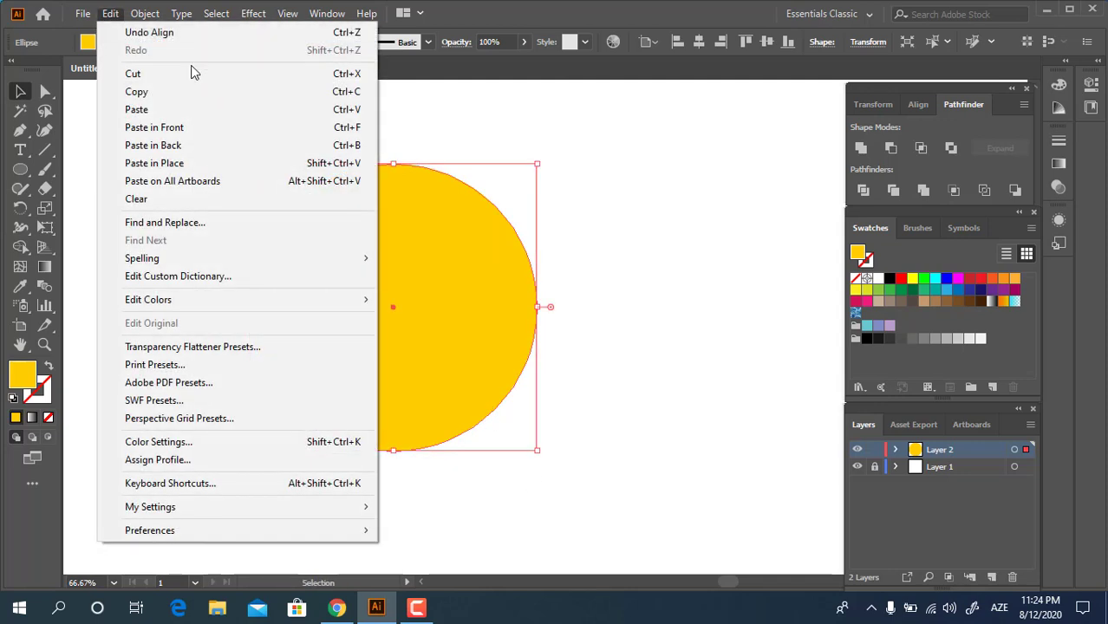
left_click(212, 93)
left_click(113, 13)
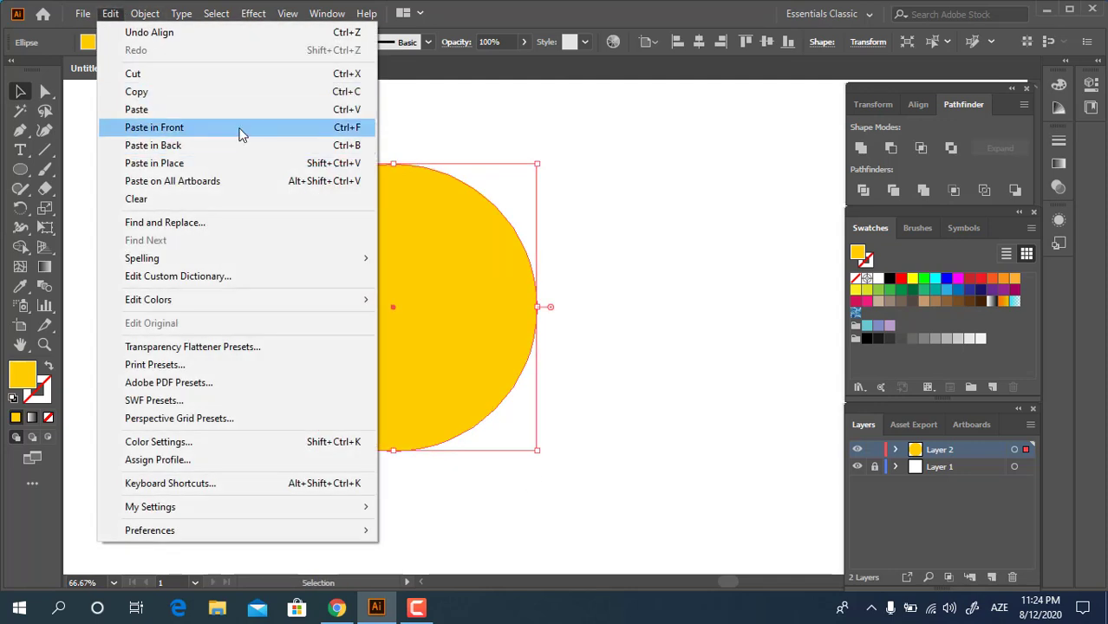
left_click(238, 129)
left_click_drag(538, 455, 458, 436)
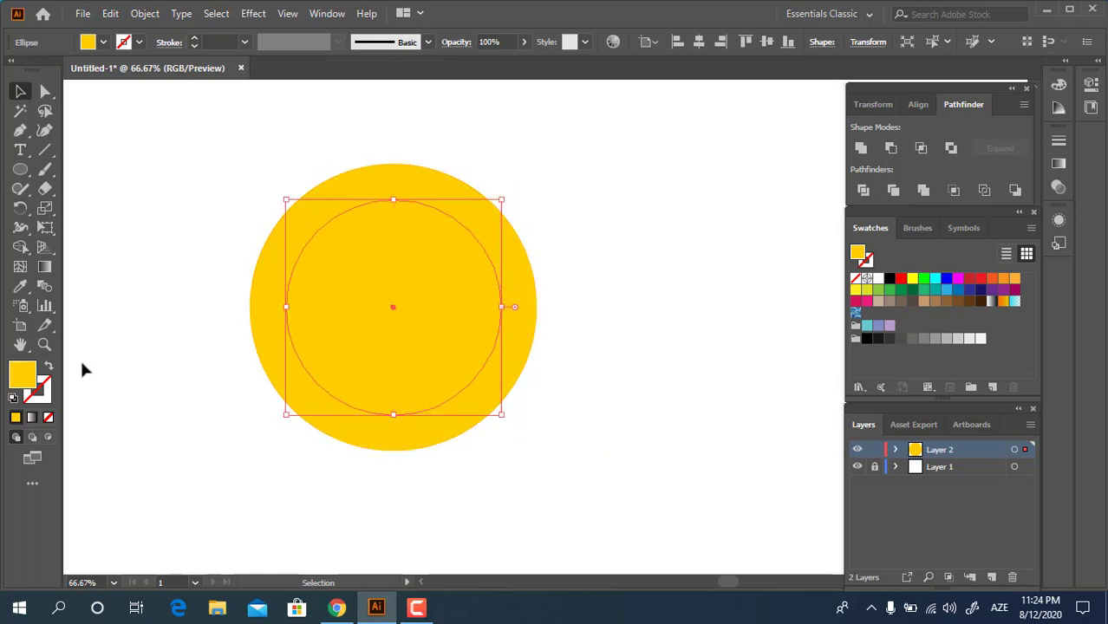
Step: Fill the smaller circle with orange FFA300 and deselect it
double_click(23, 377)
left_click_drag(251, 247, 254, 251)
left_click(415, 70)
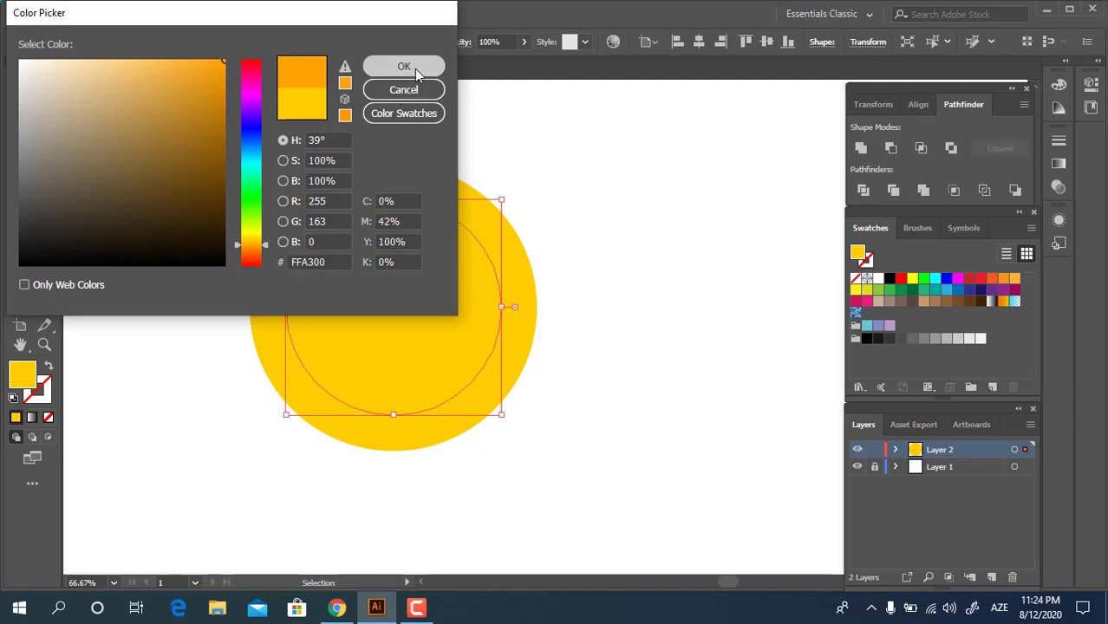
left_click(689, 319)
Step: Copy the orange circle and paste the duplicate directly in front of it
left_click_drag(638, 386, 599, 434)
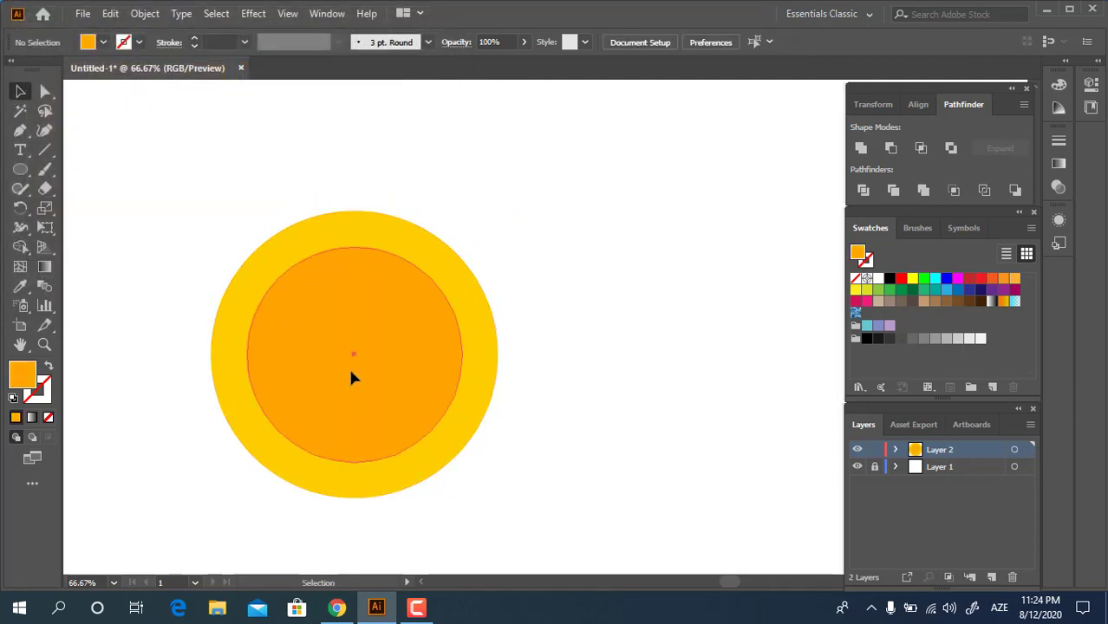
left_click(354, 376)
left_click(145, 13)
mouse_move(110, 13)
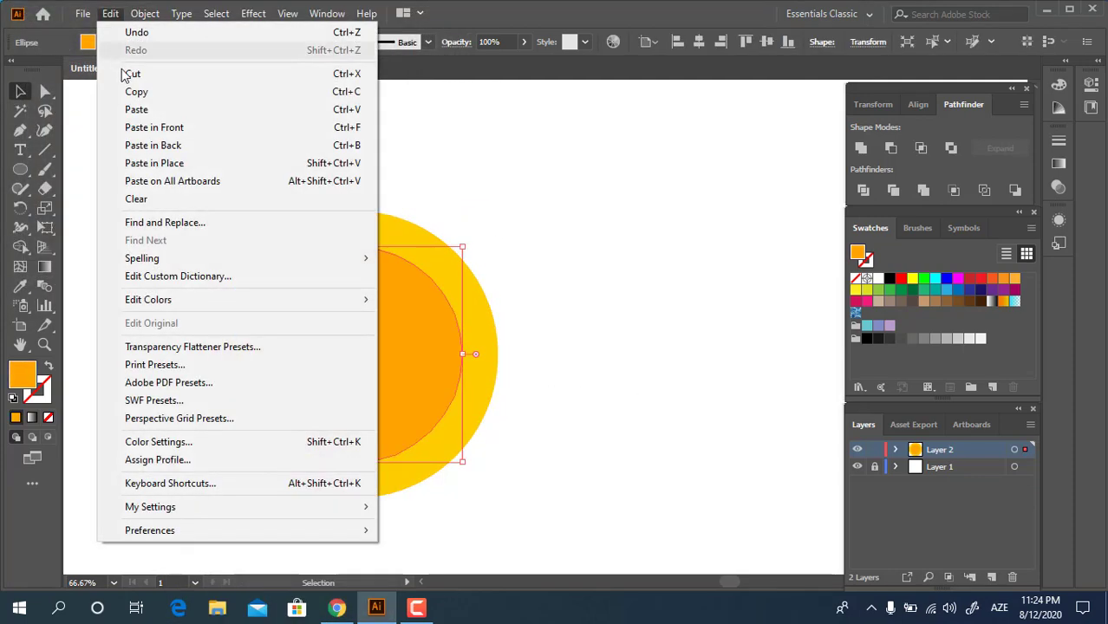
left_click(319, 93)
left_click(112, 14)
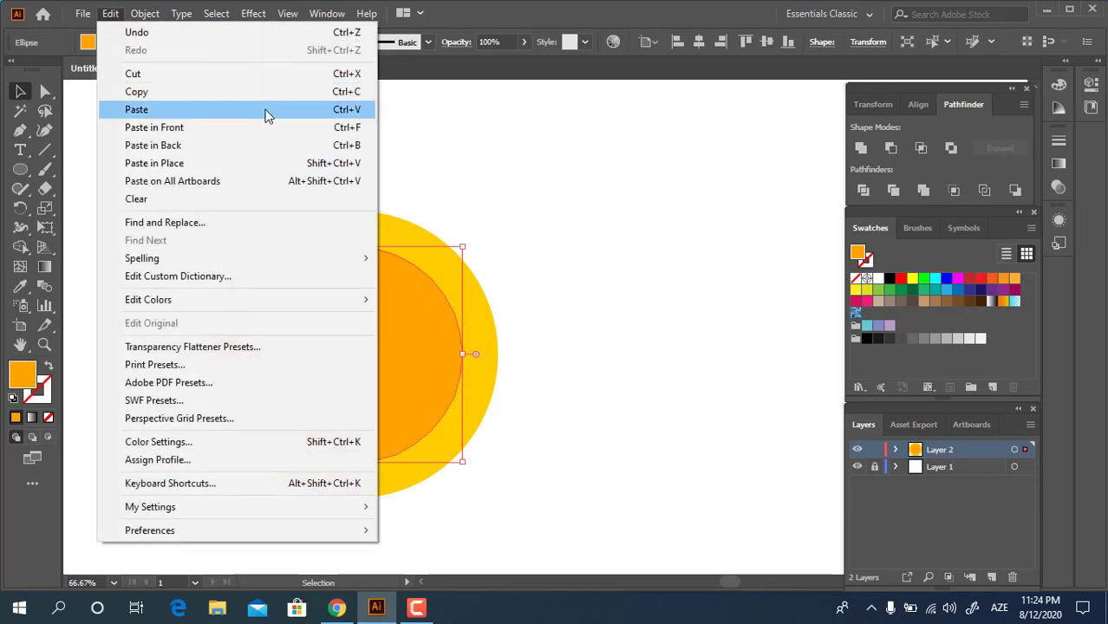
left_click(299, 129)
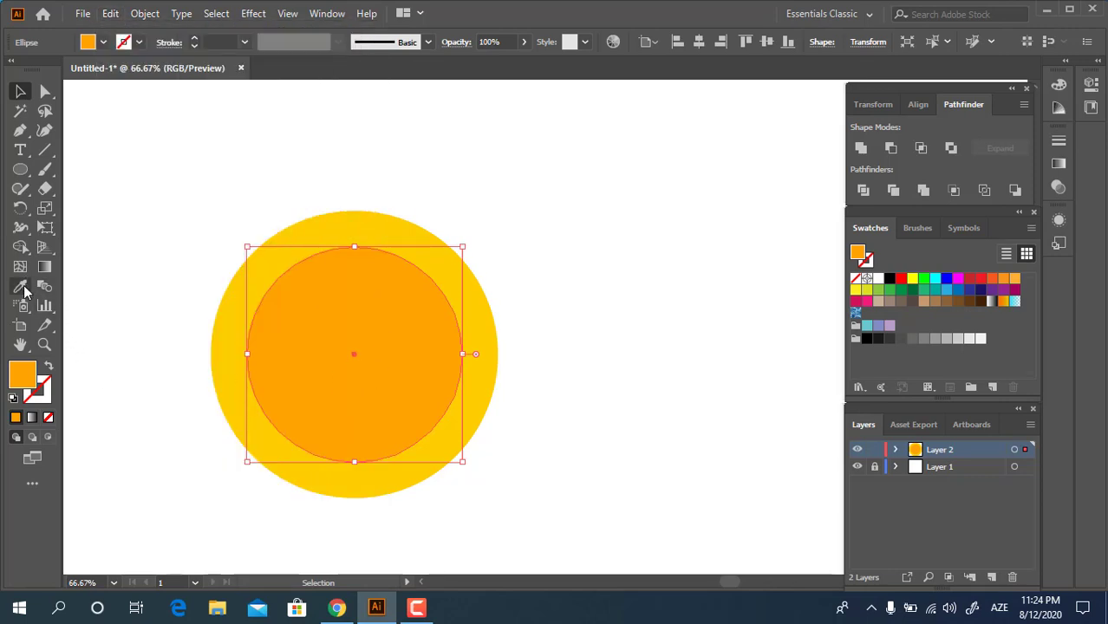
Step: Sample the outer circle's yellow onto the pasted copy and shrink it about its center to leave an orange ring
left_click(21, 287)
left_click(265, 240)
left_click(20, 91)
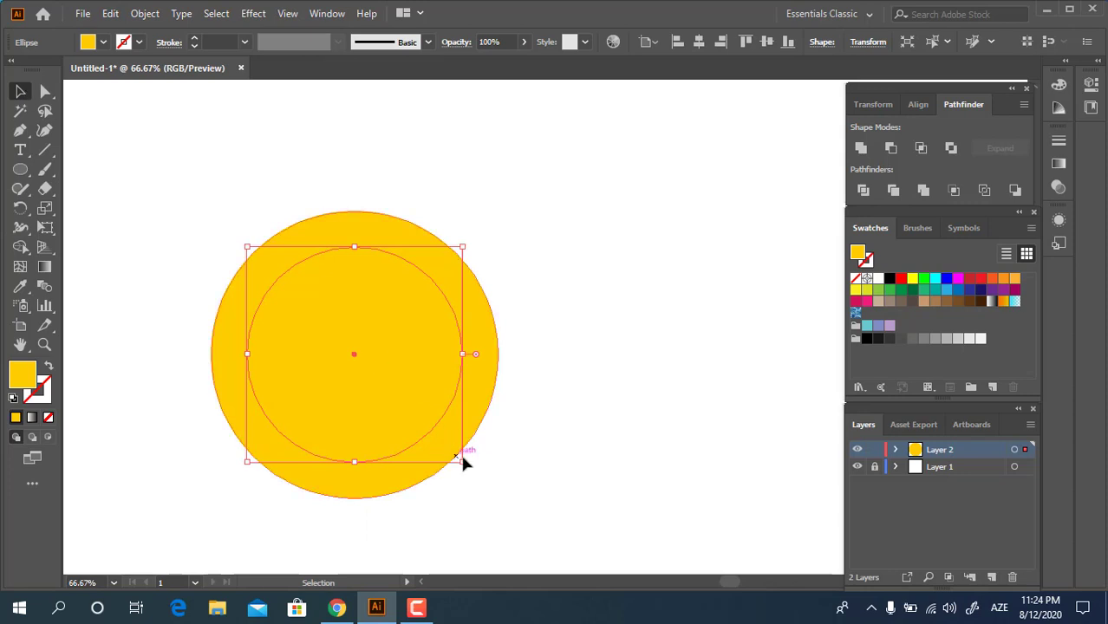
left_click_drag(462, 460, 421, 422)
left_click(513, 489)
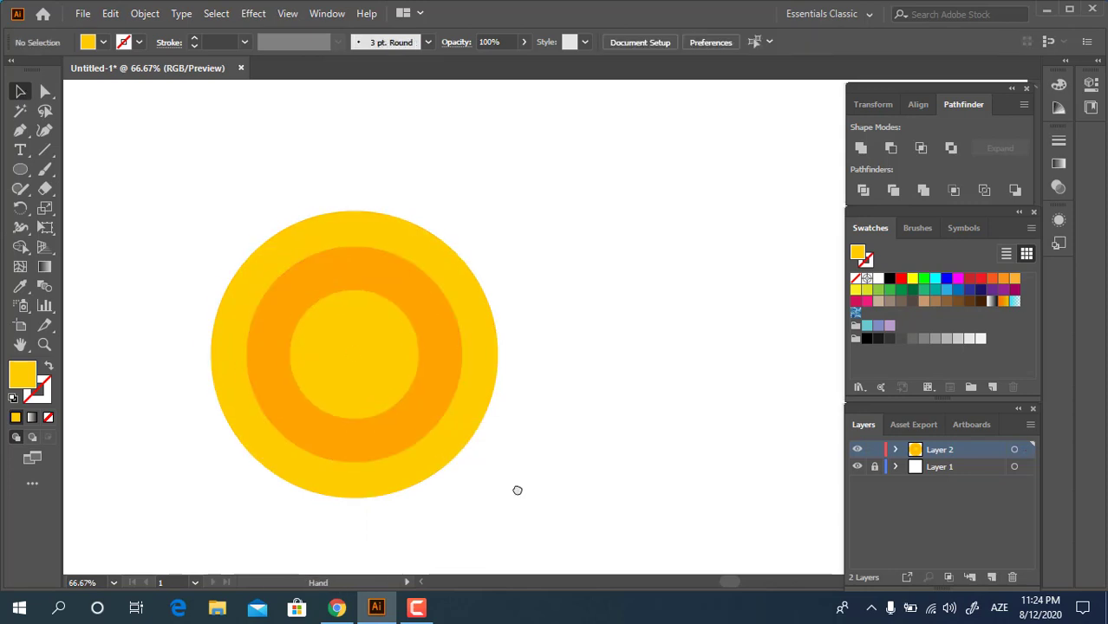
Step: Scale the orange circle and the inner yellow circle down slightly, each about its own center
left_click_drag(518, 491, 491, 451)
left_click(359, 368)
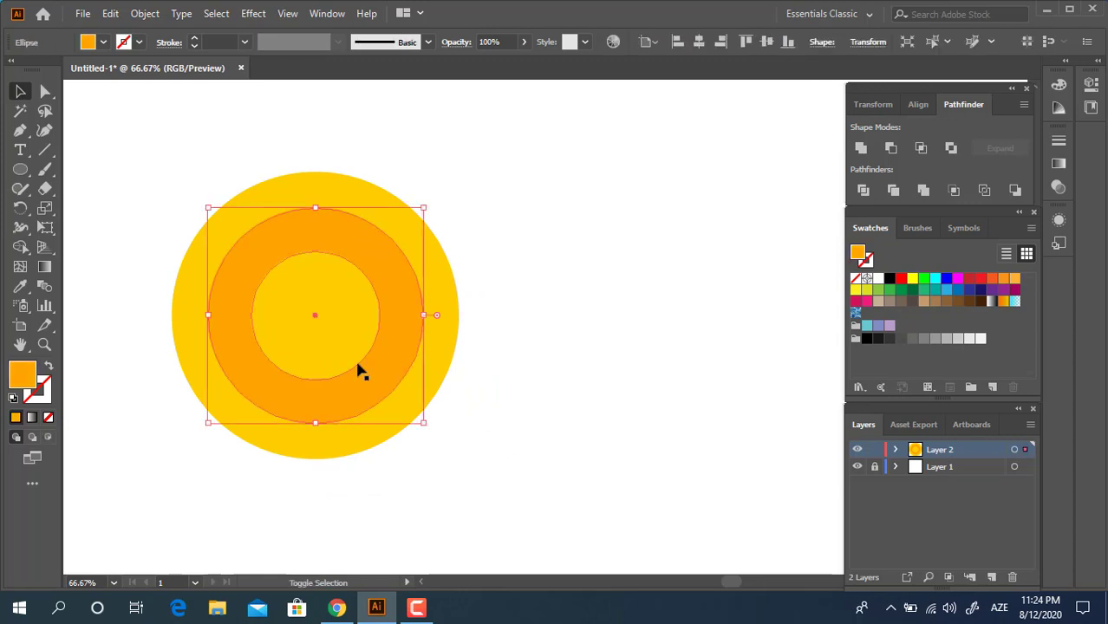
left_click_drag(423, 425, 413, 414)
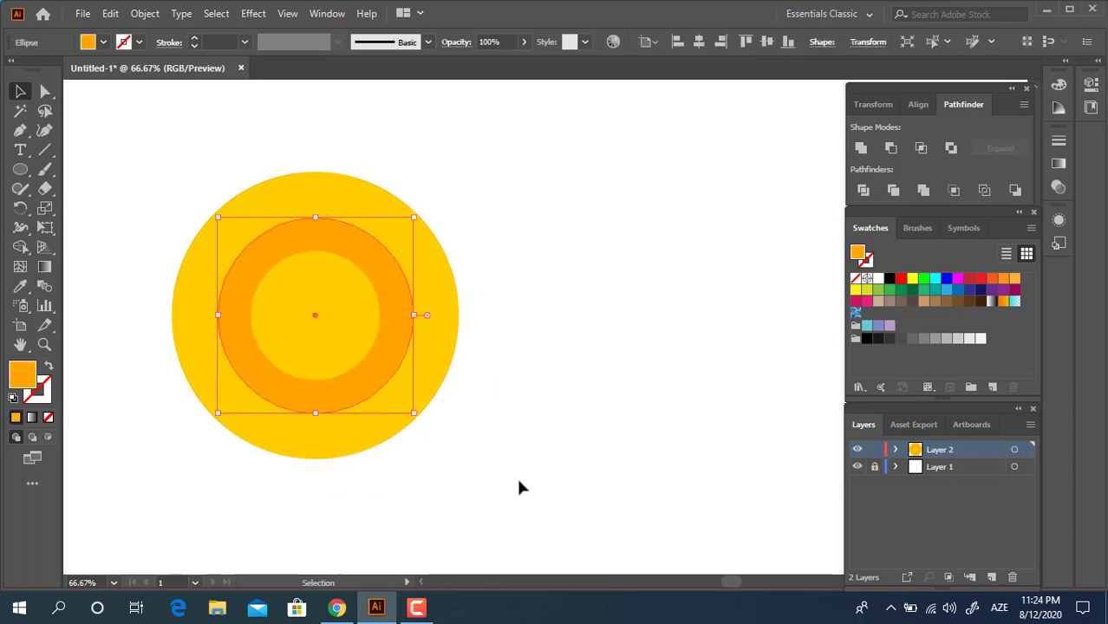
left_click(519, 485)
left_click(341, 354)
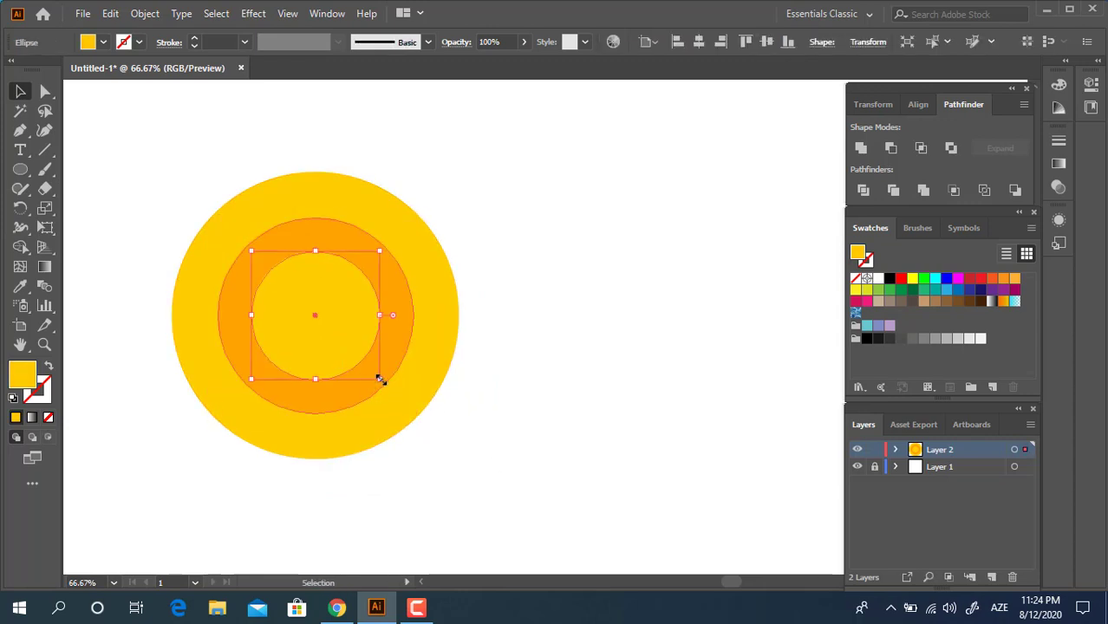
left_click_drag(382, 380, 376, 376)
left_click(515, 444)
Step: Paste a copy of the orange circle in front and shift it horizontally a short distance to the right
left_click_drag(513, 461, 297, 364)
key("z")
left_click(271, 280)
left_click_drag(427, 382, 387, 387)
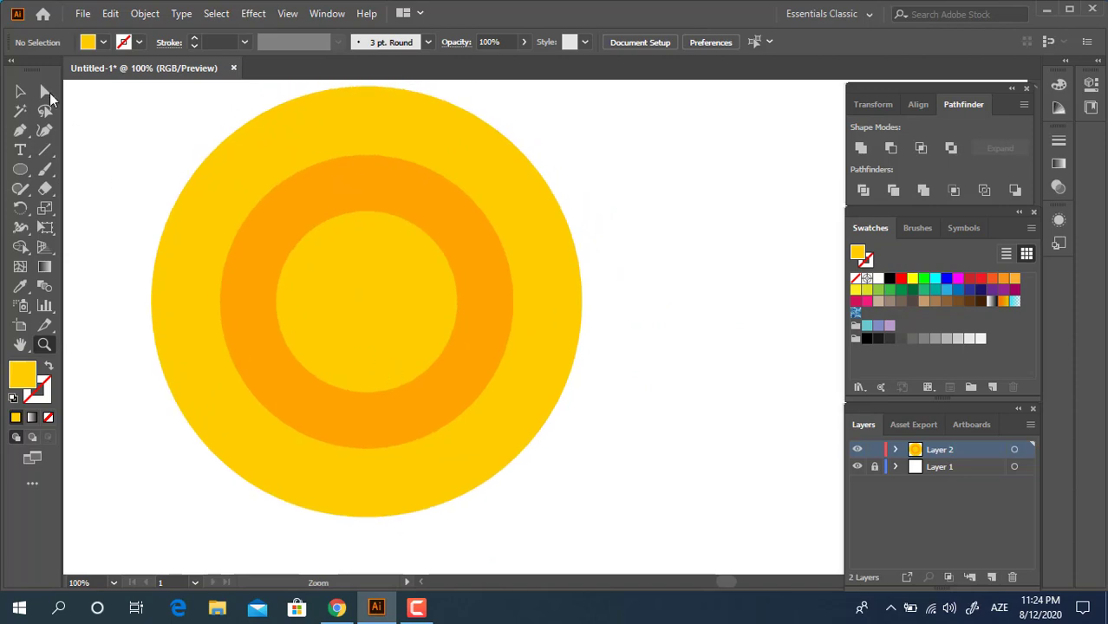
left_click(316, 192)
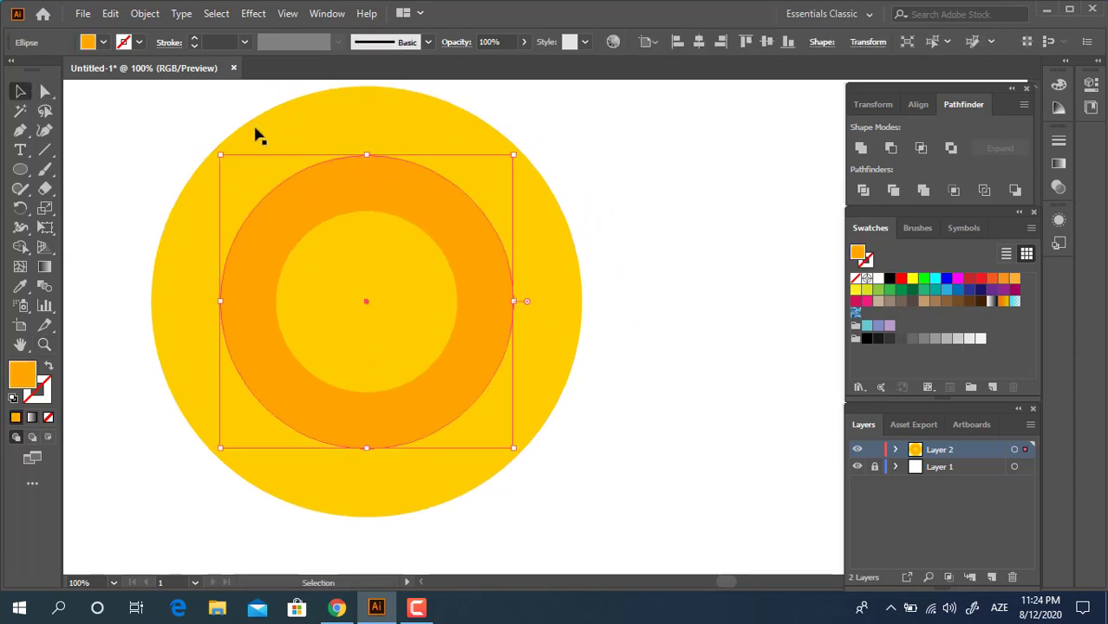
left_click(110, 13)
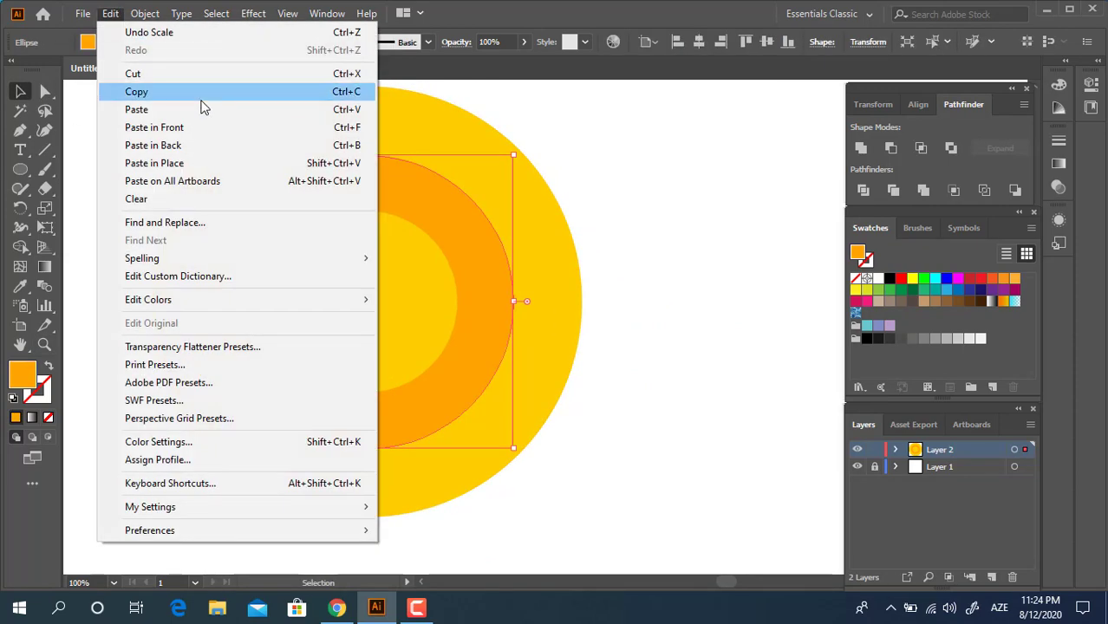
left_click(202, 97)
left_click(111, 13)
left_click(222, 128)
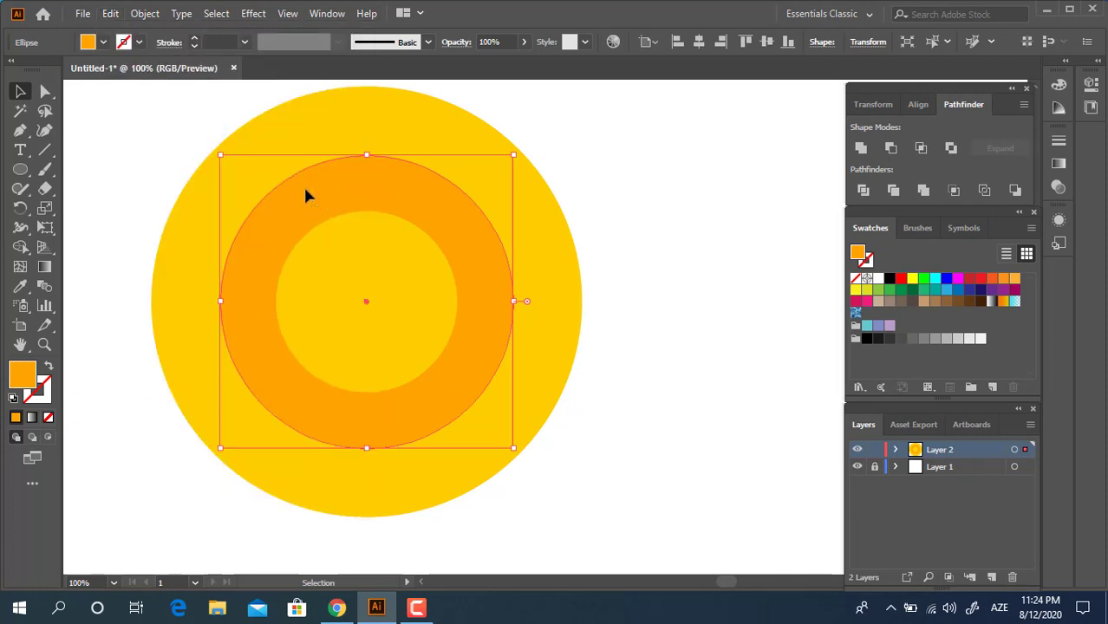
left_click_drag(306, 195, 343, 195)
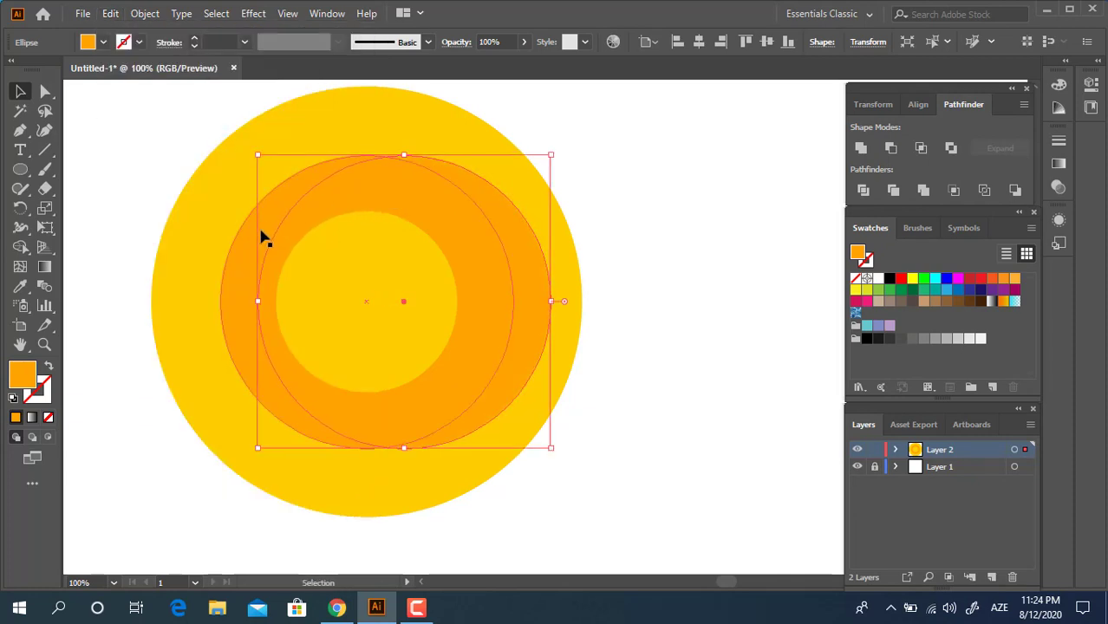
Step: Fill the original centered orange circle with a deeper red-orange
left_click(225, 259)
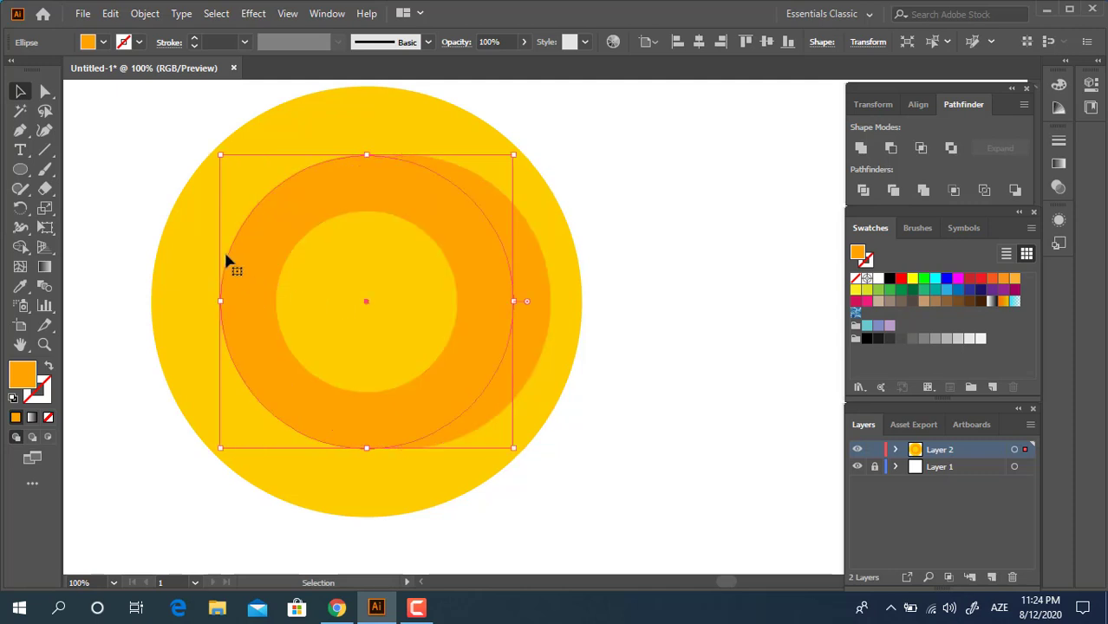
double_click(26, 371)
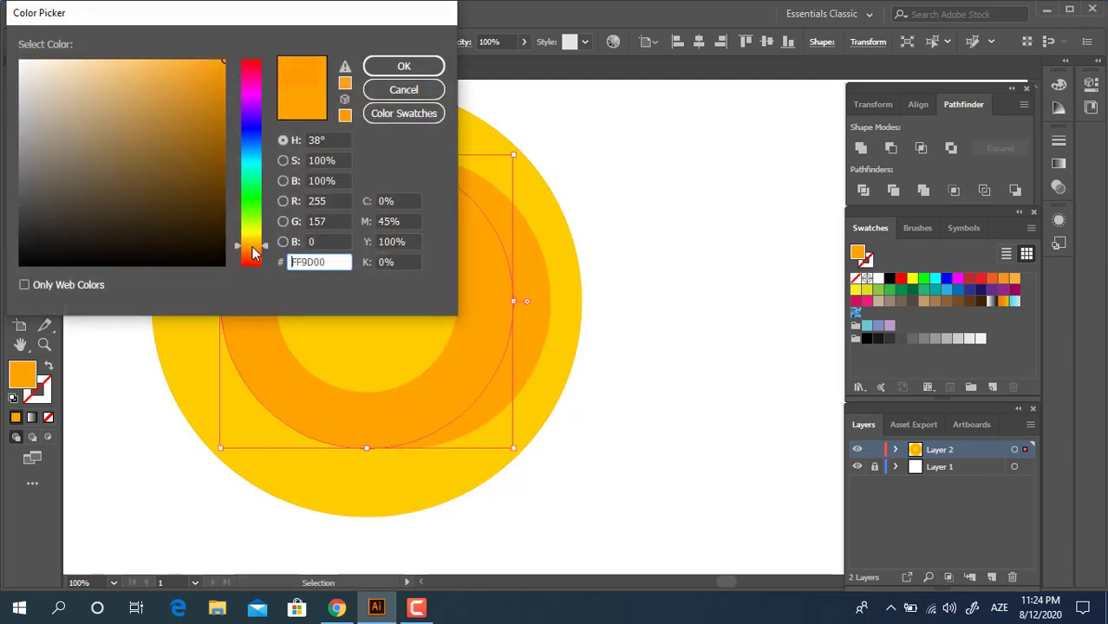
left_click_drag(254, 252, 256, 254)
left_click(403, 65)
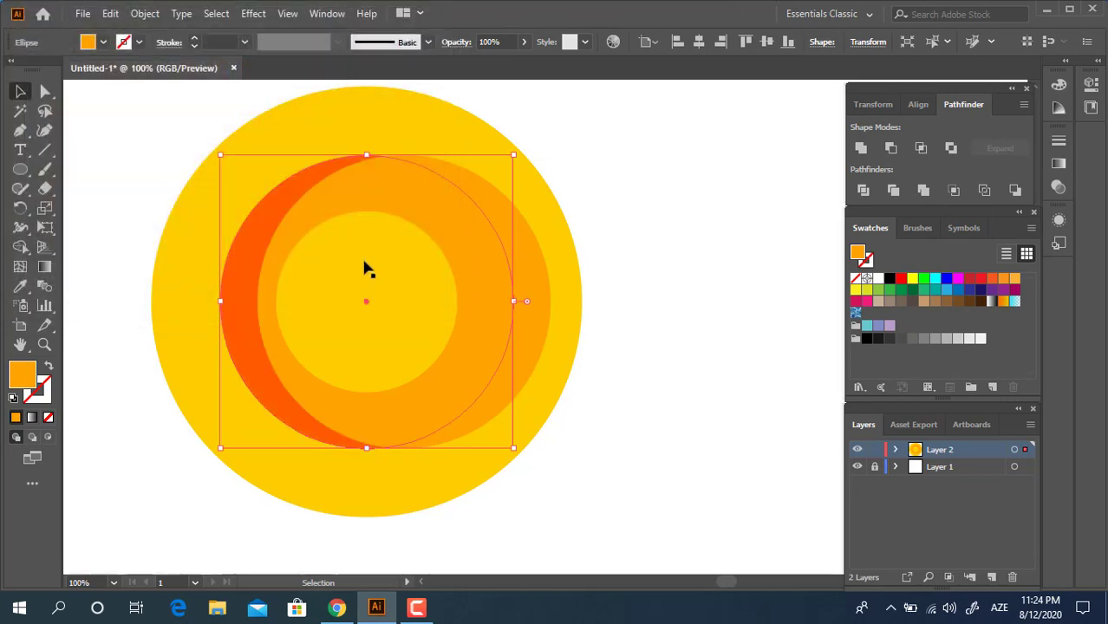
Step: Split the red-orange circle and its shifted orange copy with Pathfinder Divide and ungroup the pieces
left_click(415, 203, "shift")
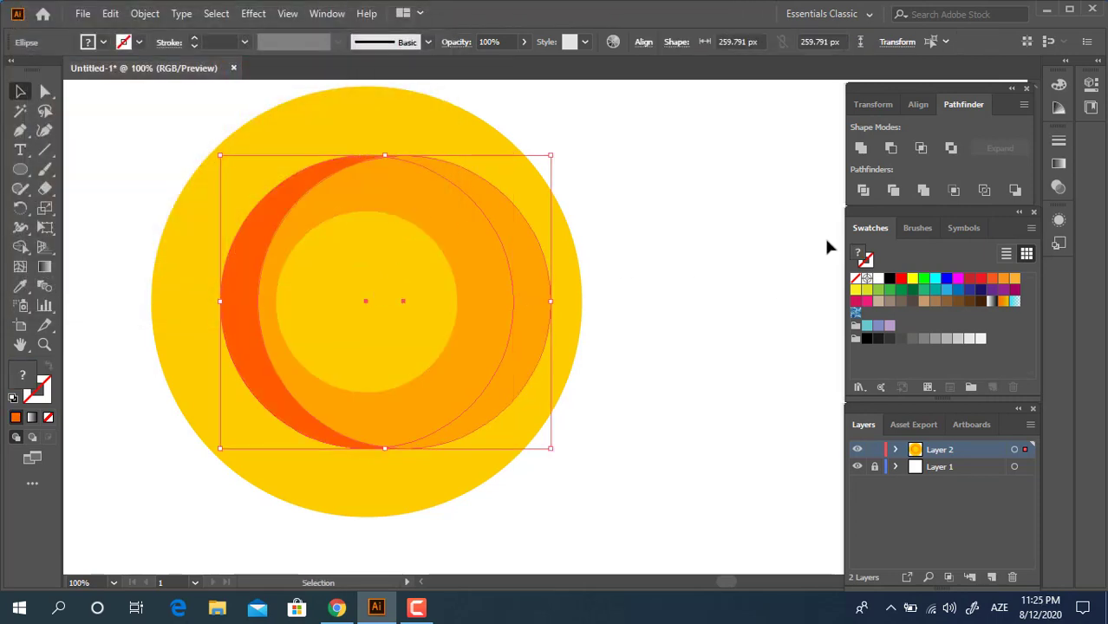
left_click(867, 191)
right_click(447, 199)
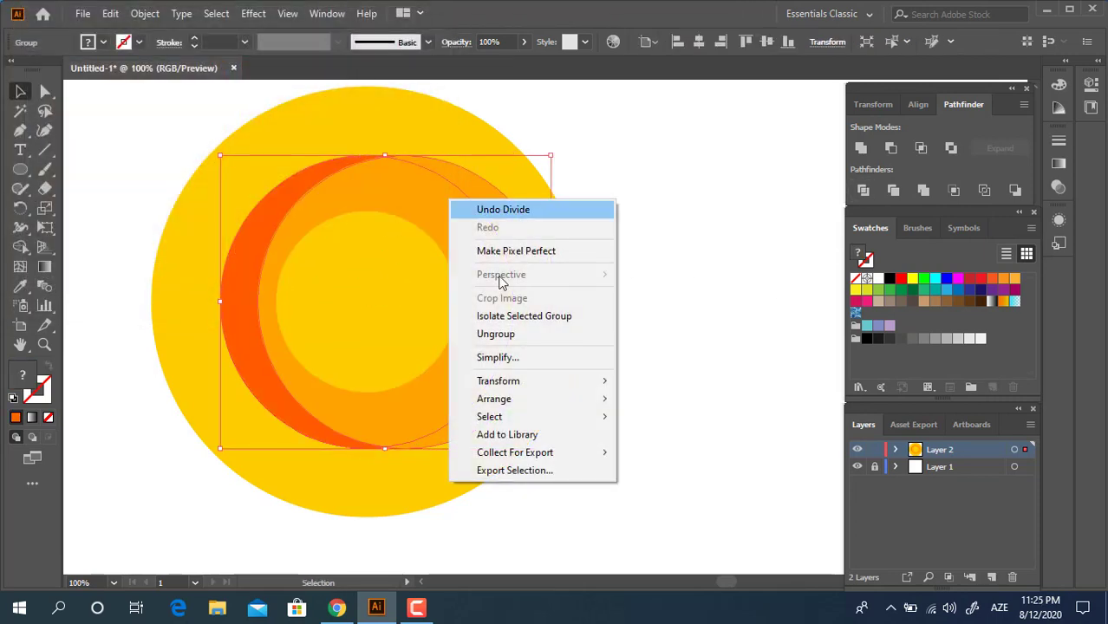
left_click(530, 330)
Step: Delete the orange crescent that sticks out on the right of the ring
left_click(550, 320)
left_click(549, 314)
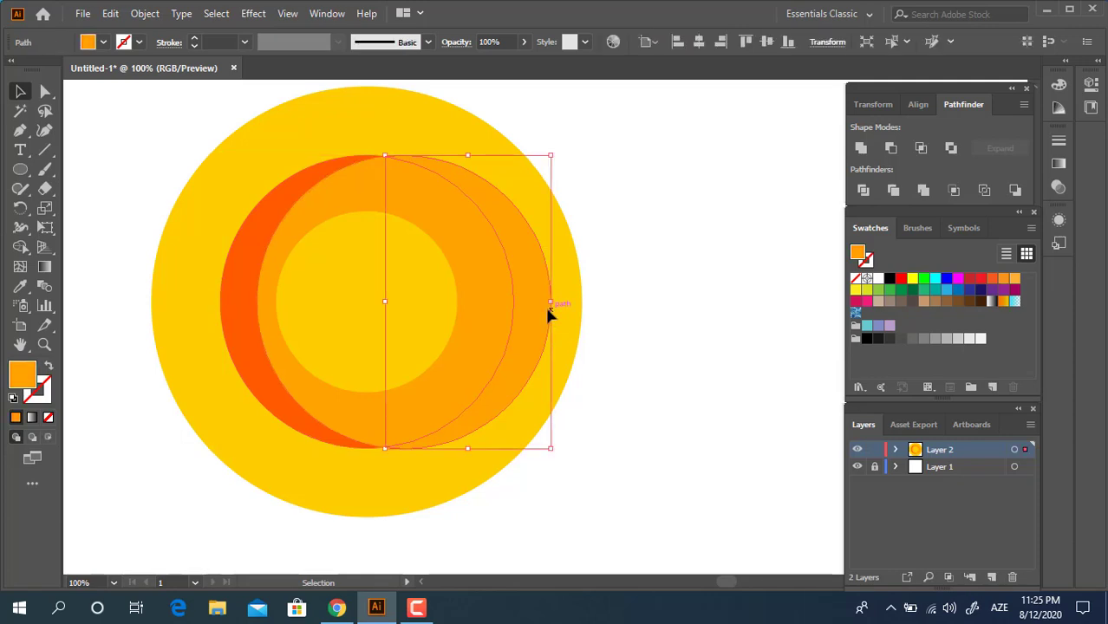
left_click(653, 335)
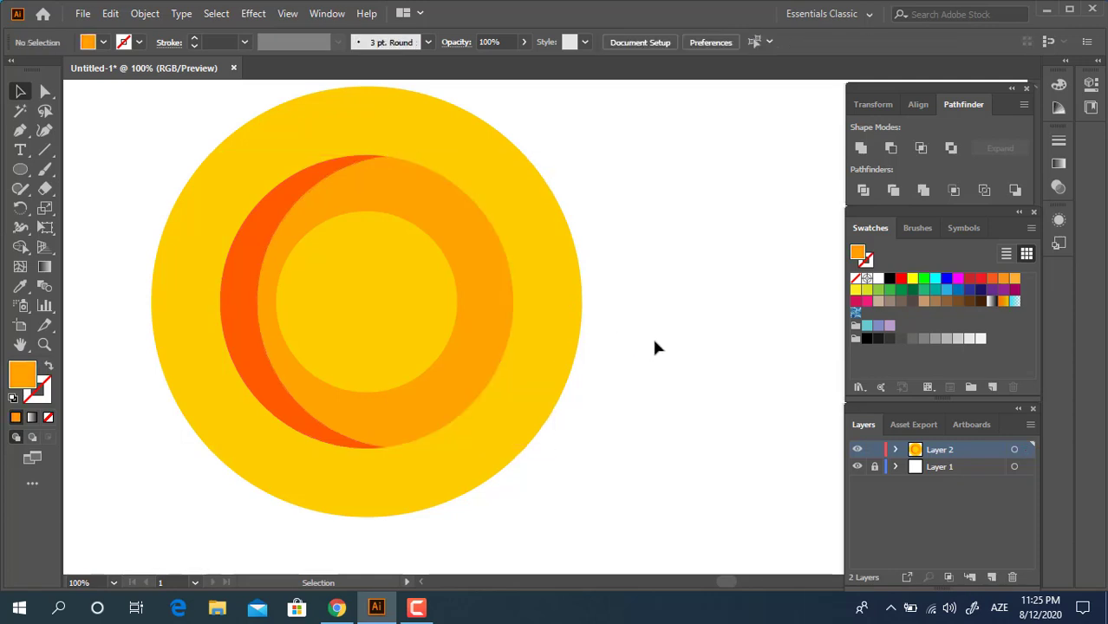
Step: Paste a copy of the inner yellow circle in front and shift it horizontally a short distance to the right
left_click(414, 298)
left_click(110, 13)
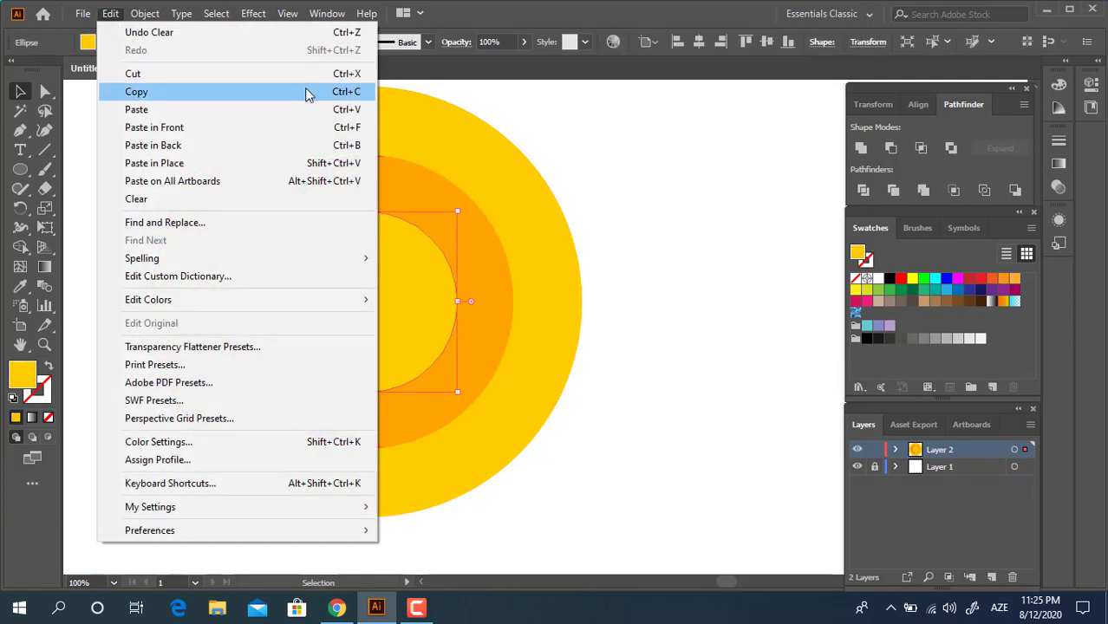
left_click(307, 94)
left_click(110, 13)
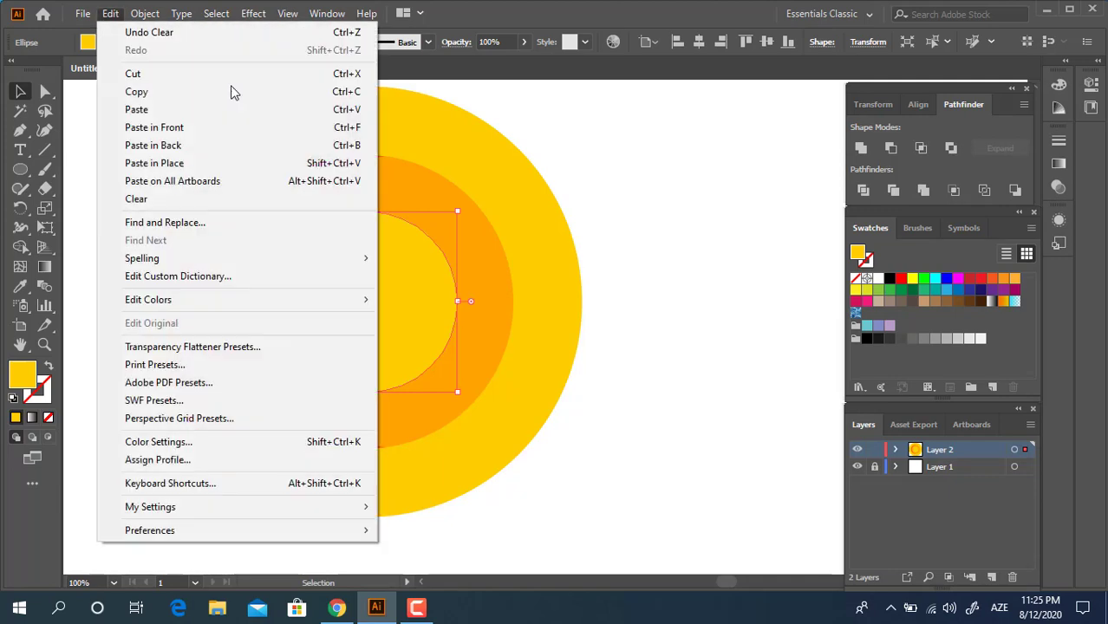
left_click(311, 129)
left_click_drag(413, 286, 447, 290)
Step: Sample the left crescent's red-orange onto the shifted copy and send it backward behind the inner yellow circle
left_click(20, 286)
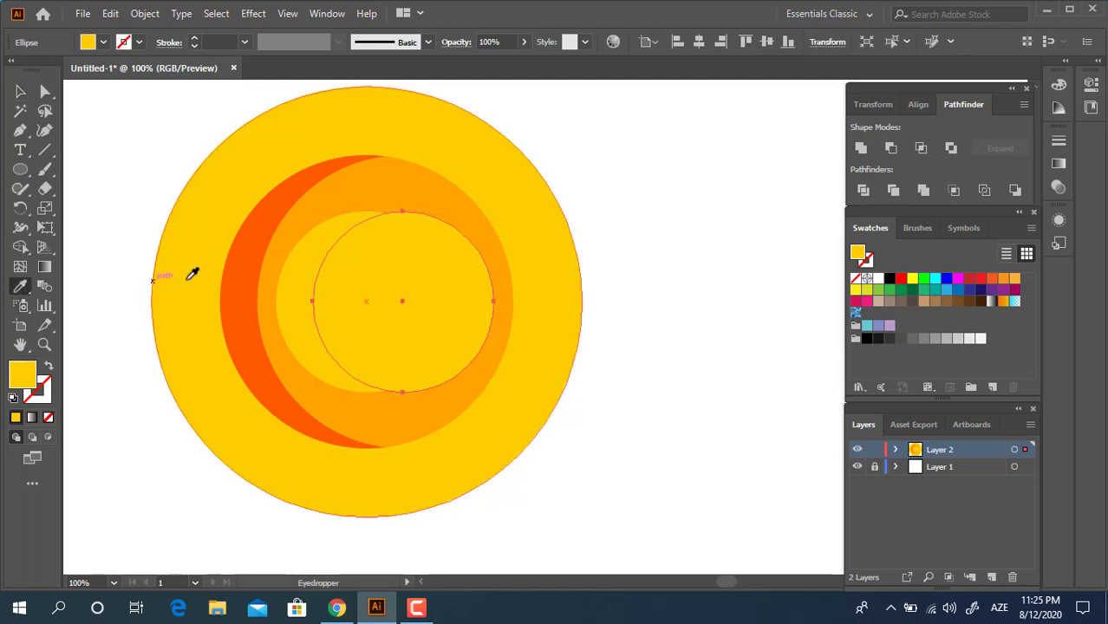
left_click(243, 275)
left_click(26, 101)
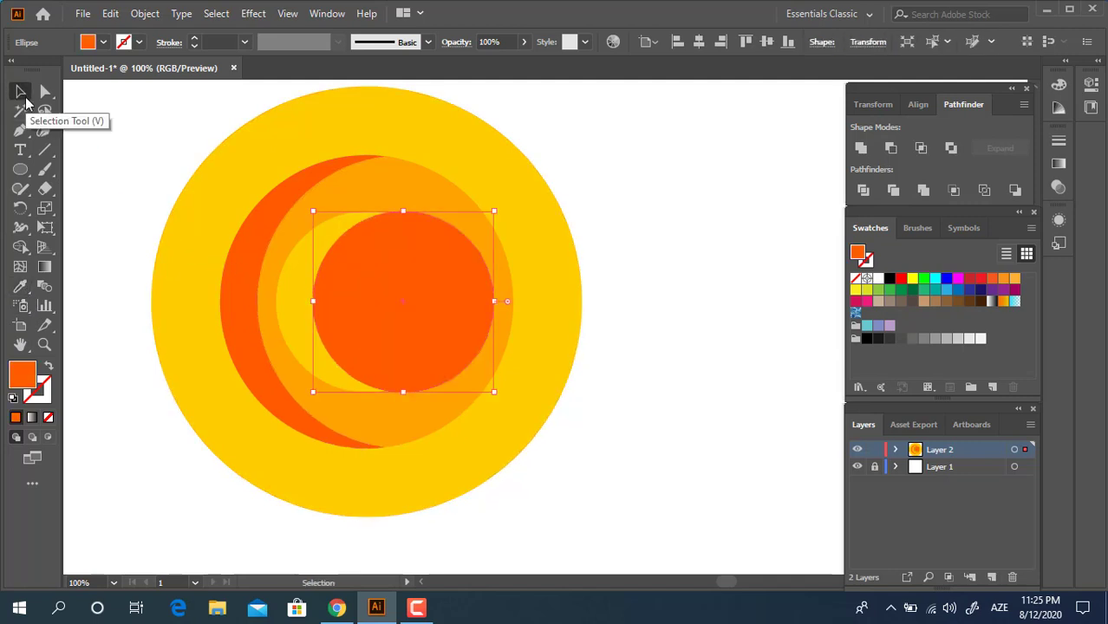
key("ctrl+bracketleft")
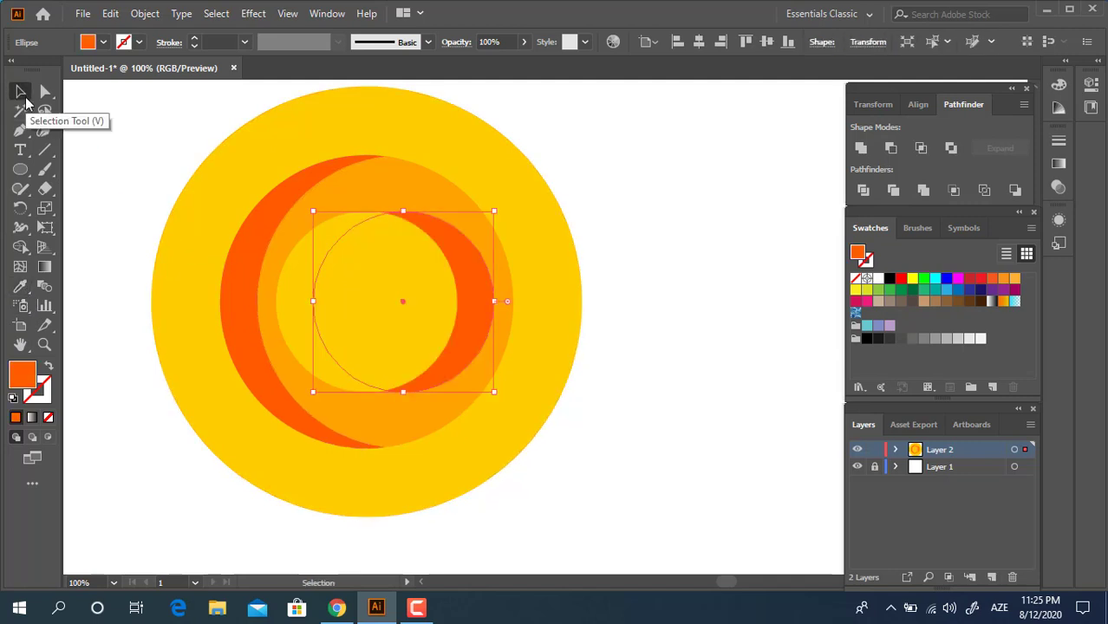
Step: Set the fill of the shifted circle behind the inner yellow circle to orange FF7300
double_click(32, 379)
left_click(257, 256)
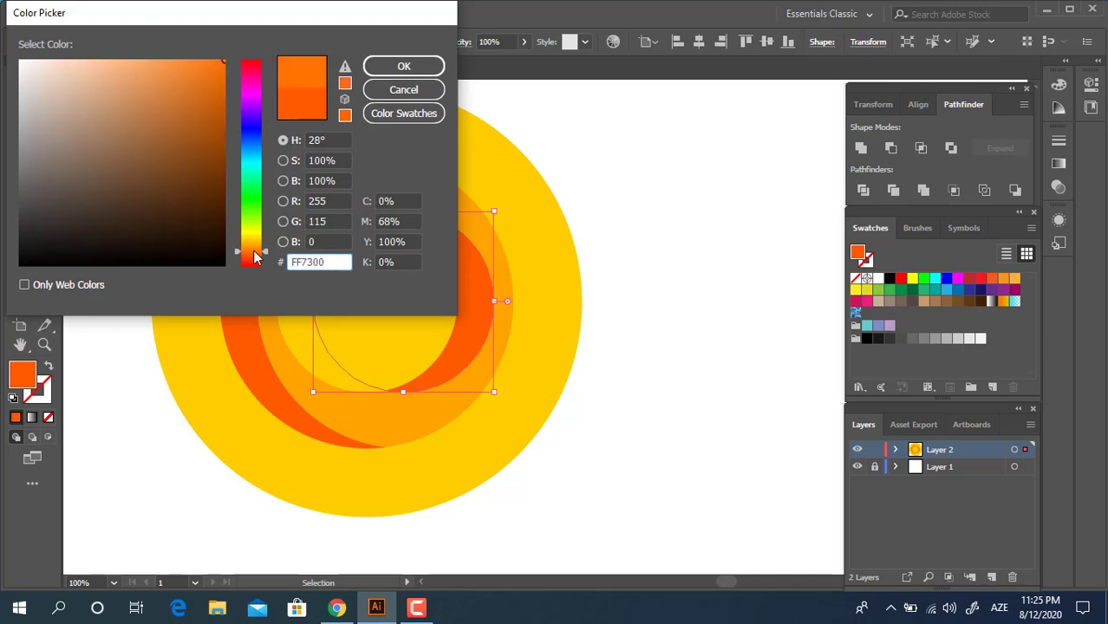
left_click(434, 66)
left_click(668, 401)
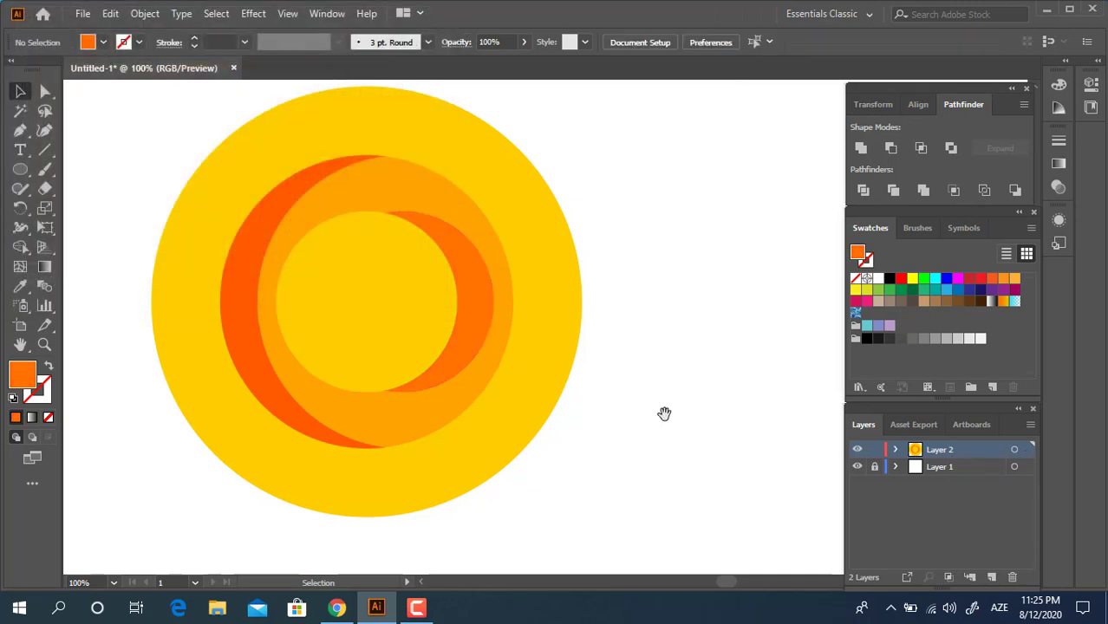
Step: Recolour the ring's left red-orange crescent by sampling the orange of the inner circle's shadow with the Eyedropper
left_click_drag(665, 414, 637, 414)
left_click(214, 335)
key("i")
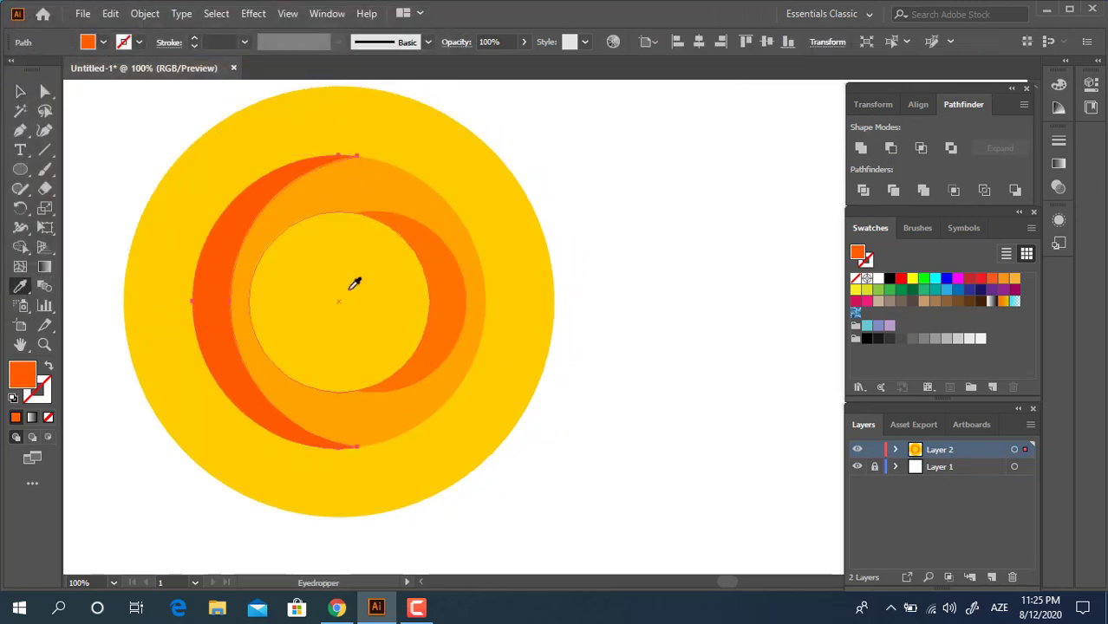
left_click(449, 265)
left_click(20, 91)
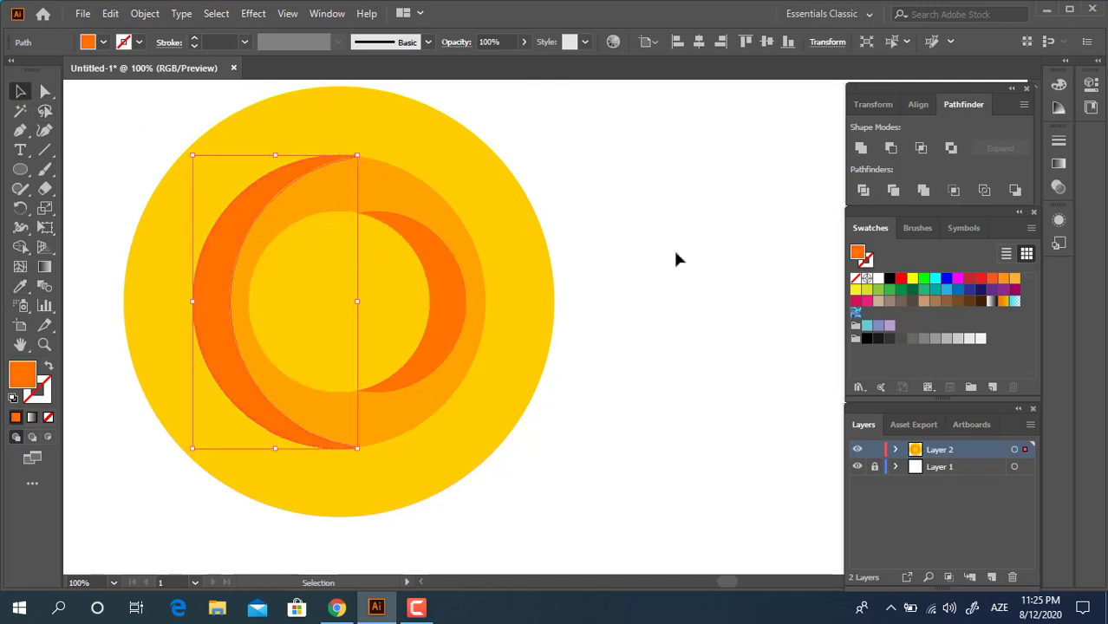
left_click(677, 265)
Step: Draw a narrow full-height rectangle from the inner yellow circle's top anchor rightward and send it backward behind that circle
scroll(624, 278, "left", 2)
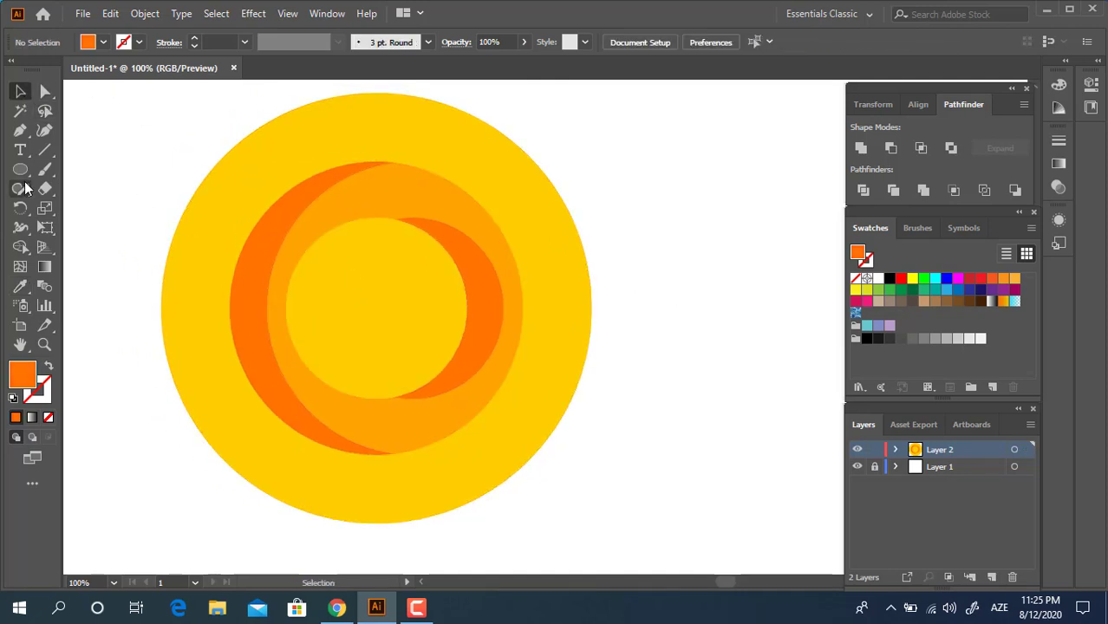
left_click_drag(19, 169, 78, 167)
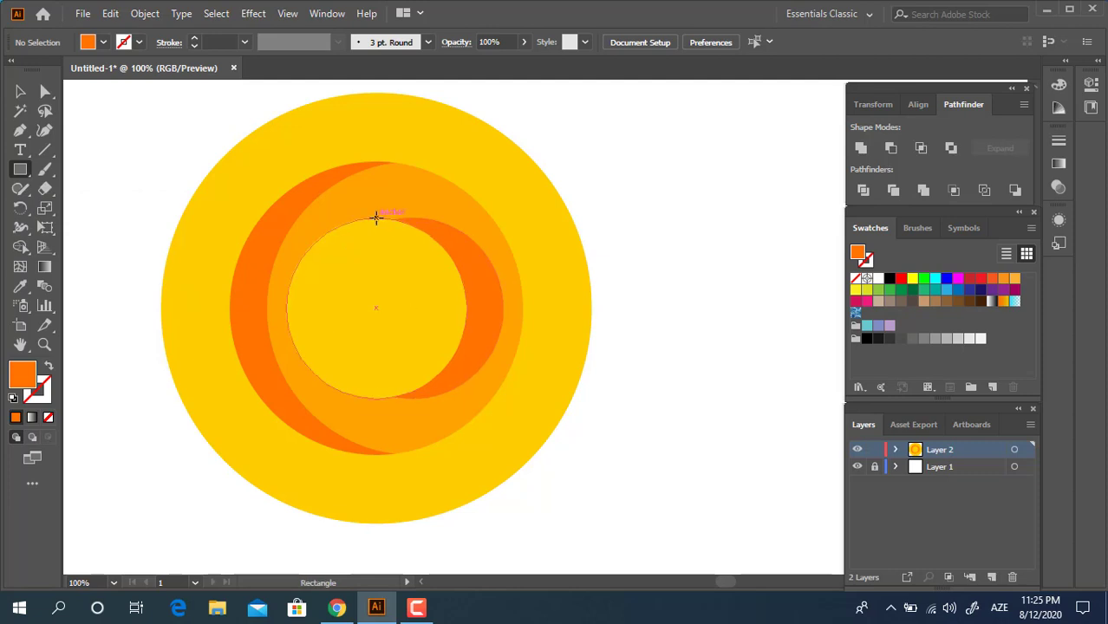
left_click_drag(377, 217, 421, 399)
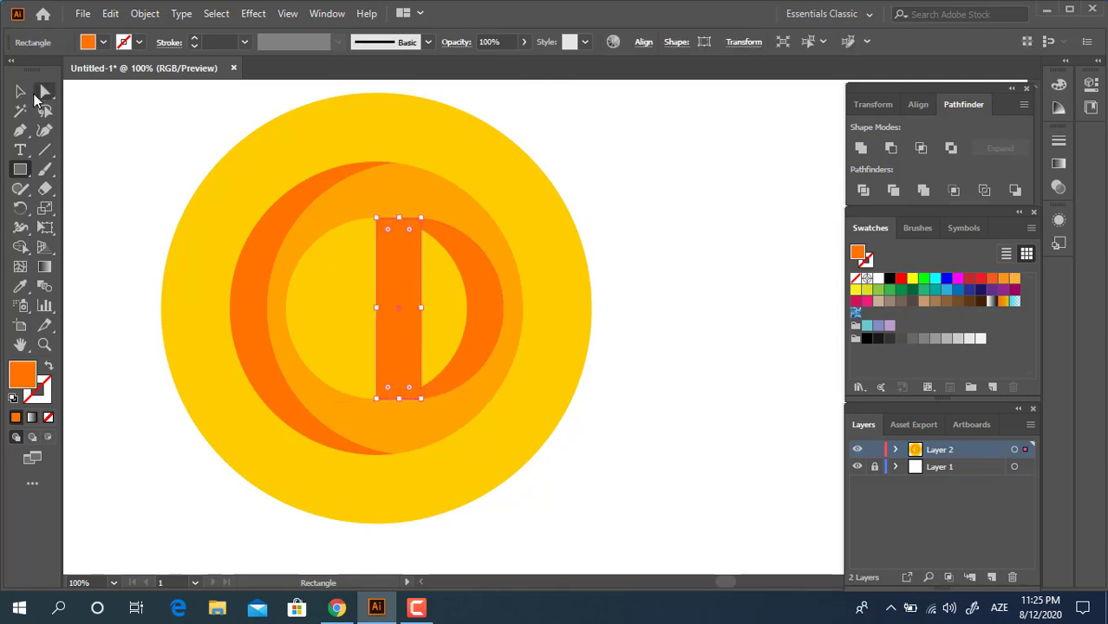
key("a")
left_click(29, 96)
right_click(409, 298)
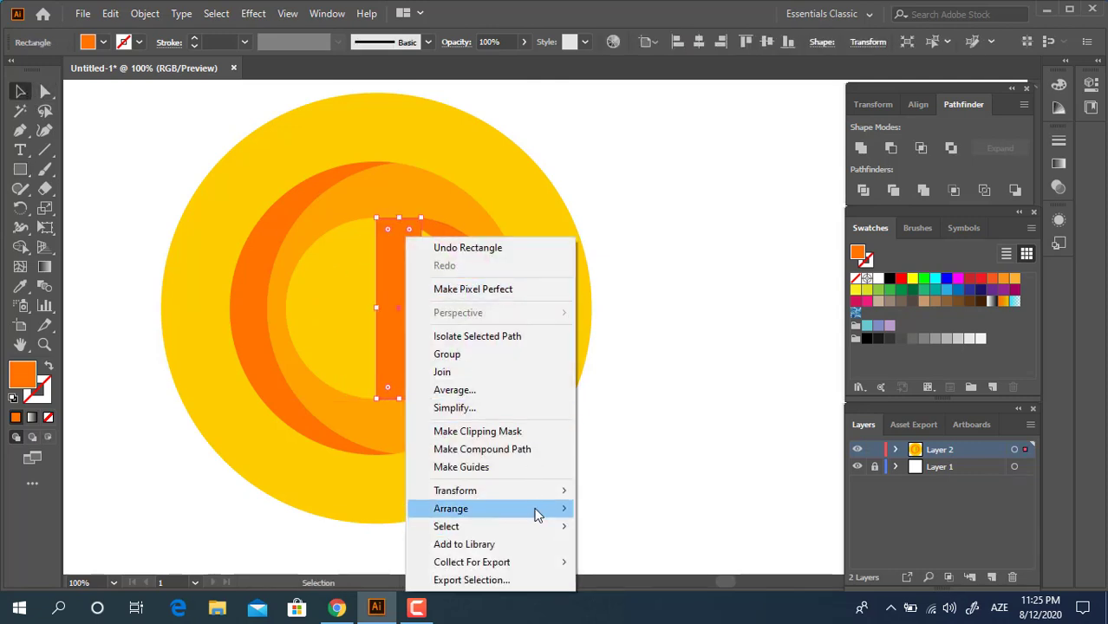
mouse_move(536, 512)
left_click(673, 546)
left_click(724, 470)
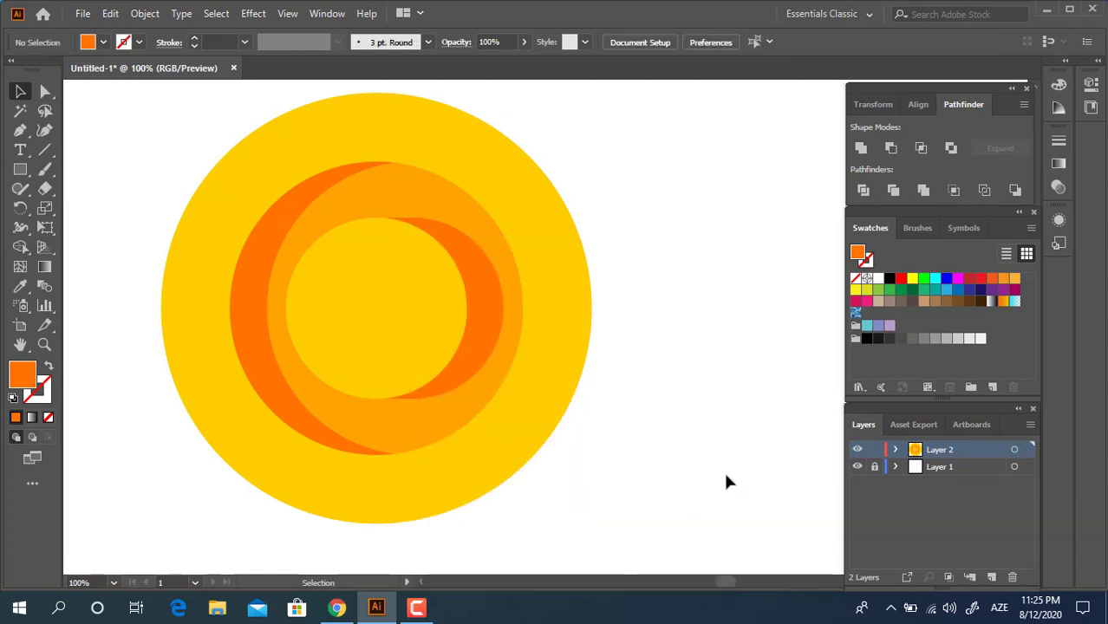
Step: Unite the narrow rectangle with the shifted orange circle behind the inner yellow circle using Pathfinder
left_click(456, 373, "shift")
left_click(861, 148)
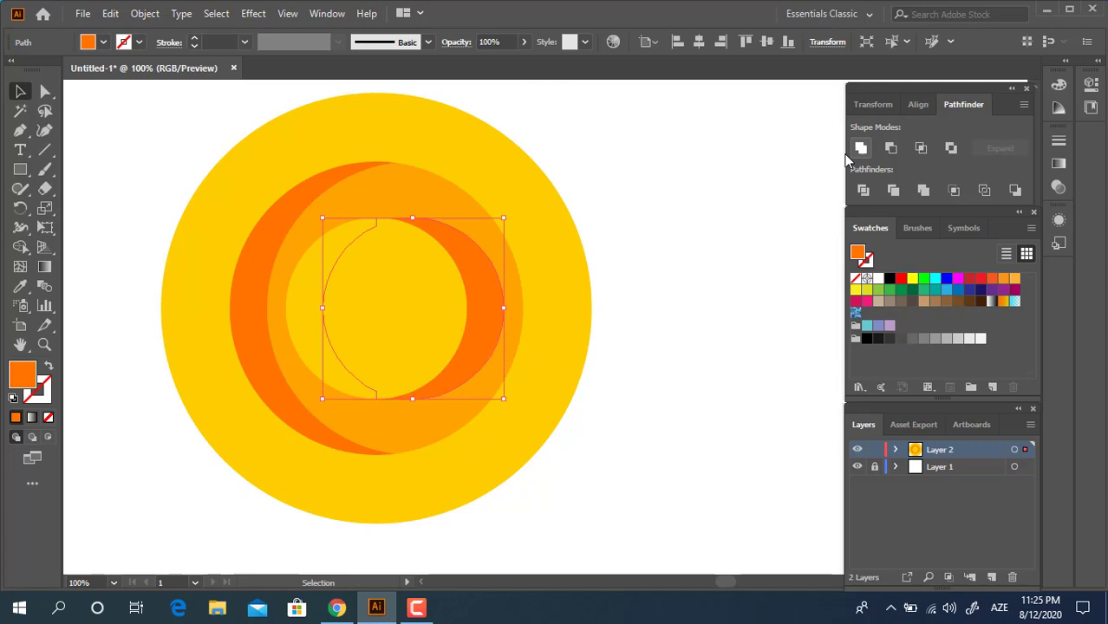
left_click(740, 295)
scroll(668, 325, "down", 1)
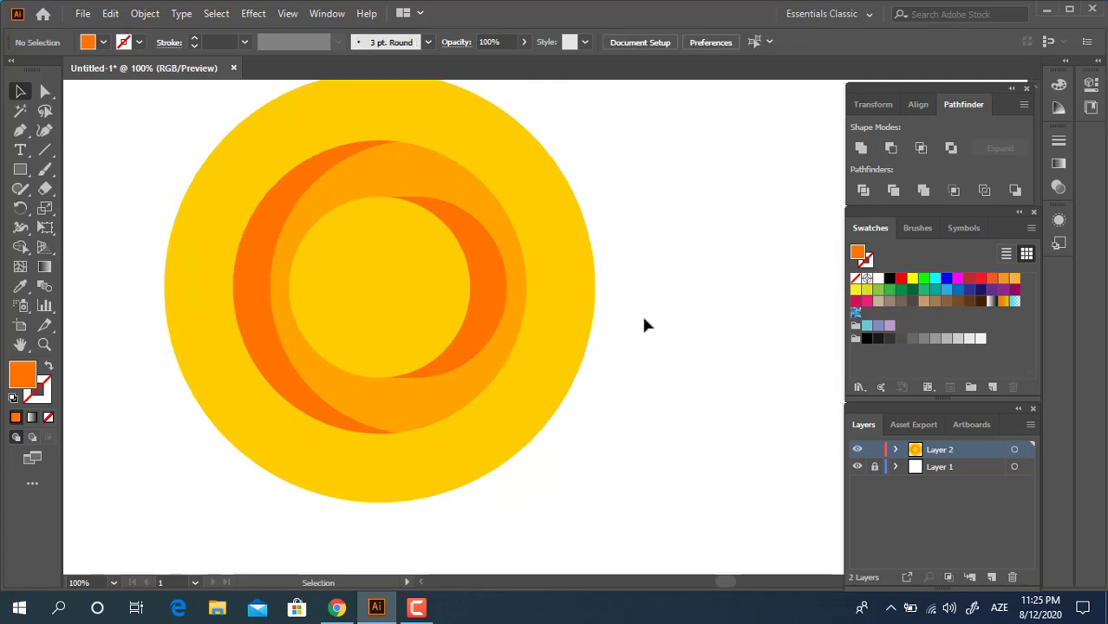
left_click(386, 310)
left_click(767, 336)
Step: Copy the large outer yellow circle a short distance horizontally to the right and send the copy to the back
left_click_drag(619, 302, 631, 357)
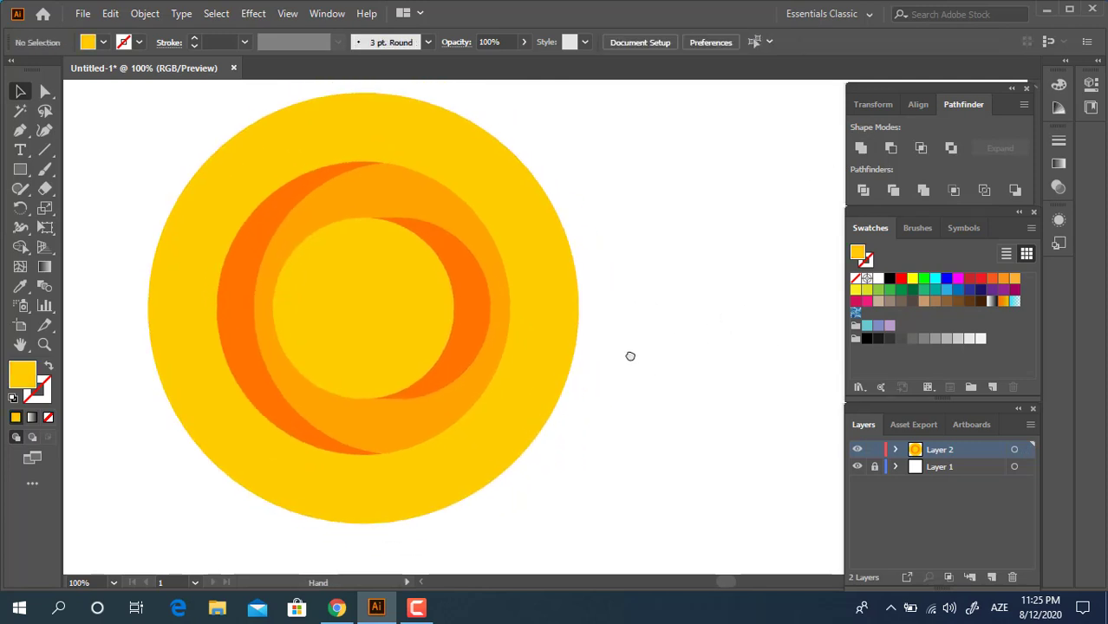
key("z")
left_click(475, 276, "alt")
left_click_drag(556, 352, 463, 332)
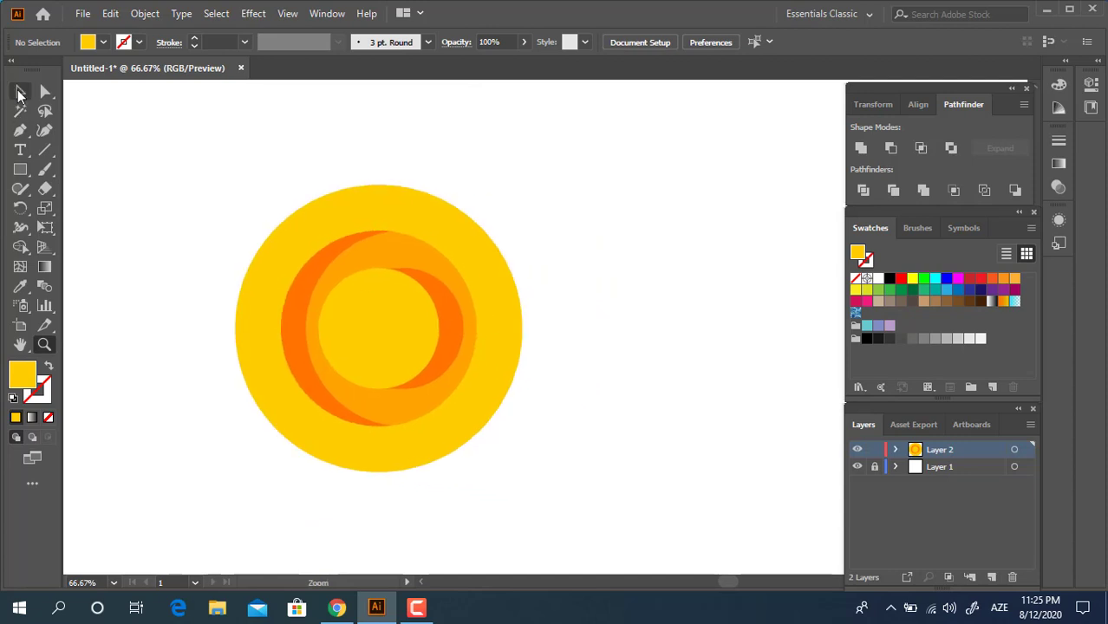
left_click(21, 93)
left_click_drag(410, 213, 479, 221)
right_click(496, 218)
mouse_move(606, 470)
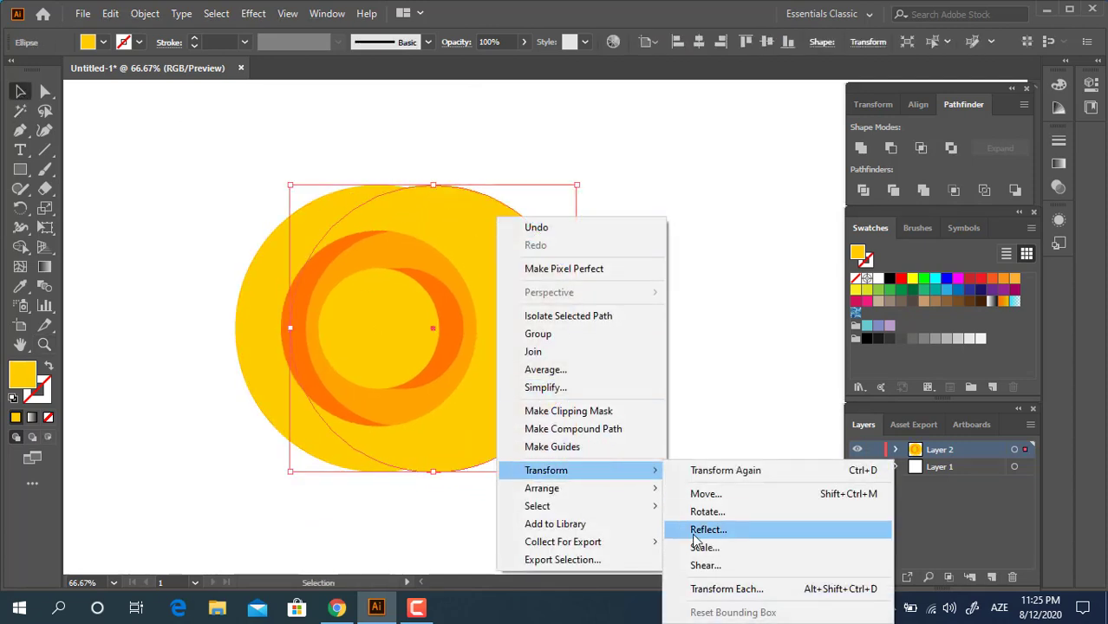
mouse_move(633, 490)
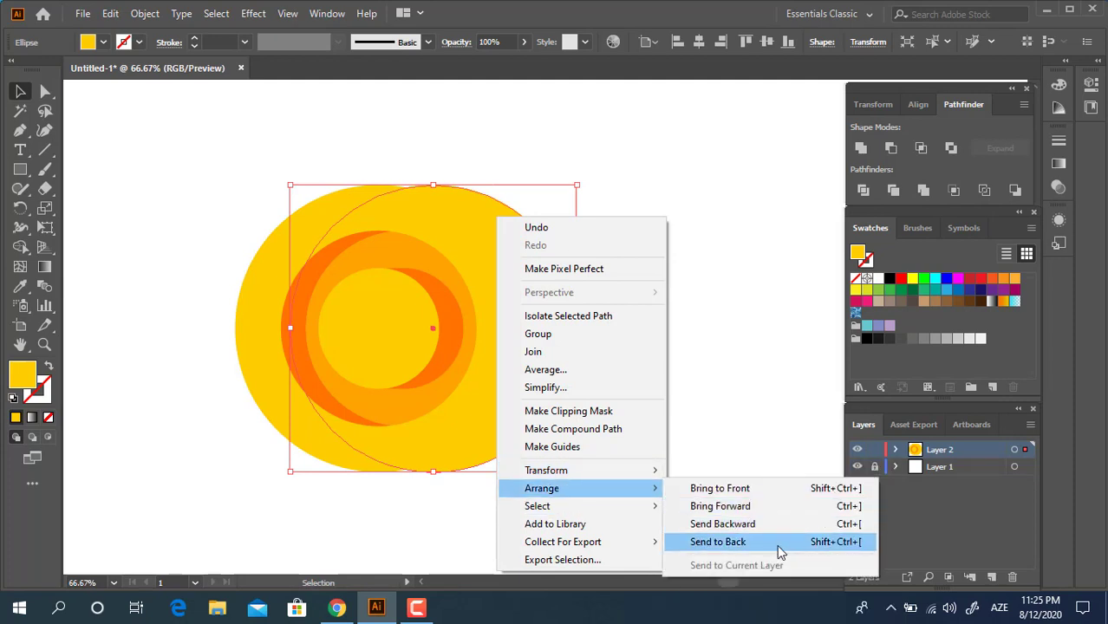
left_click(779, 545)
Step: Sample the ring's light orange onto the back circle copy and move it slightly left
left_click(20, 287)
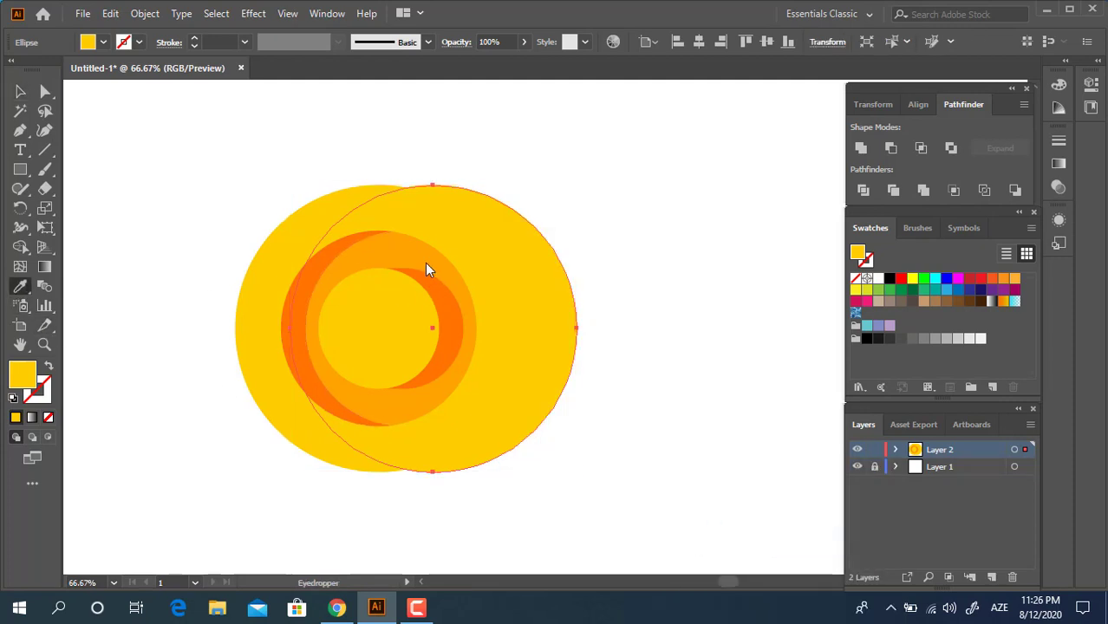
left_click(387, 252)
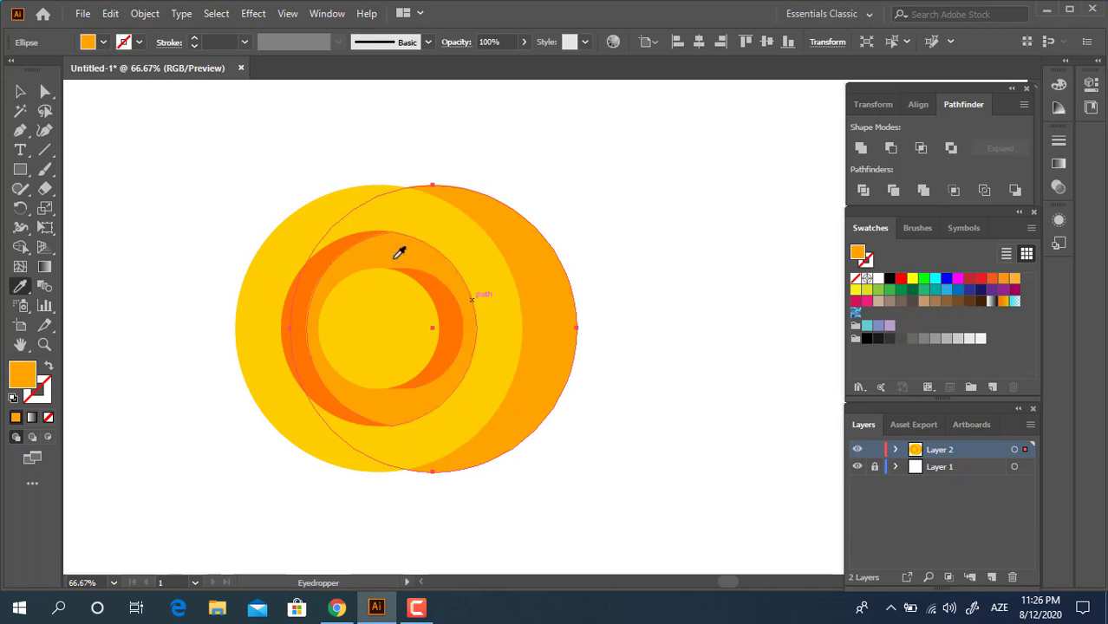
key("v")
left_click(725, 386)
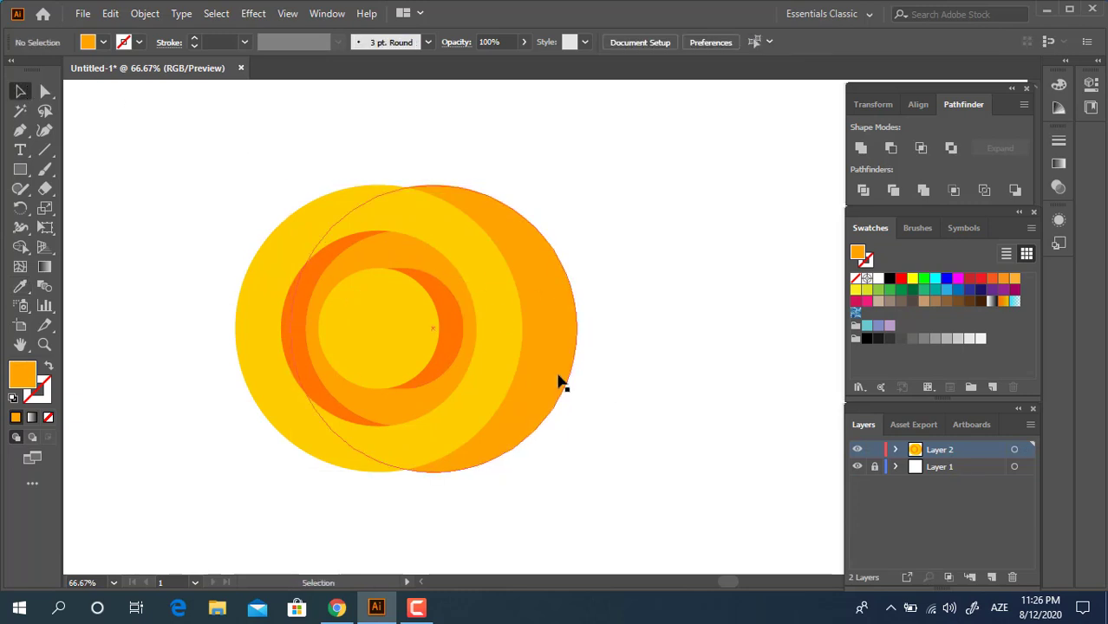
left_click_drag(556, 381, 548, 380)
left_click(709, 431)
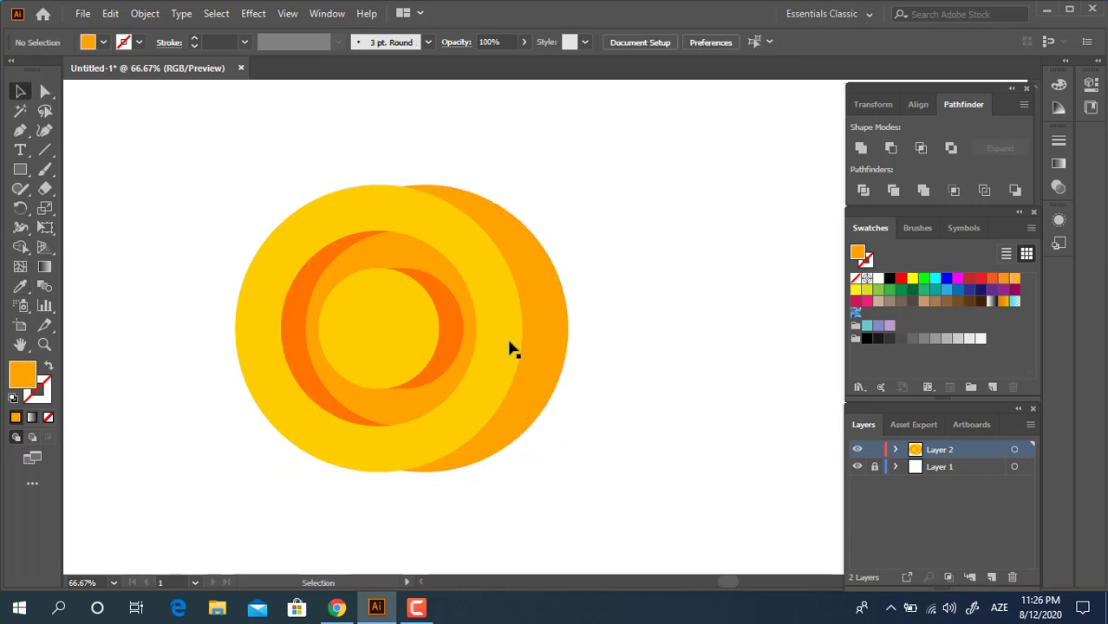
Step: Draw a full-height rectangle between the centre lines of the two large circles and send it to the back
left_click(20, 169)
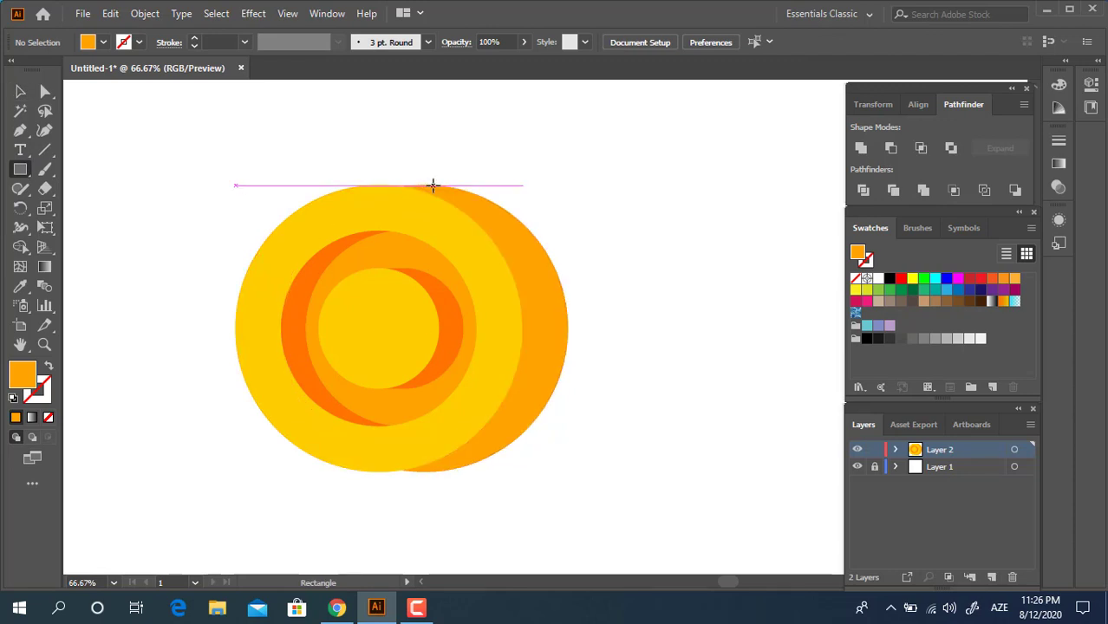
left_click_drag(425, 185, 378, 473)
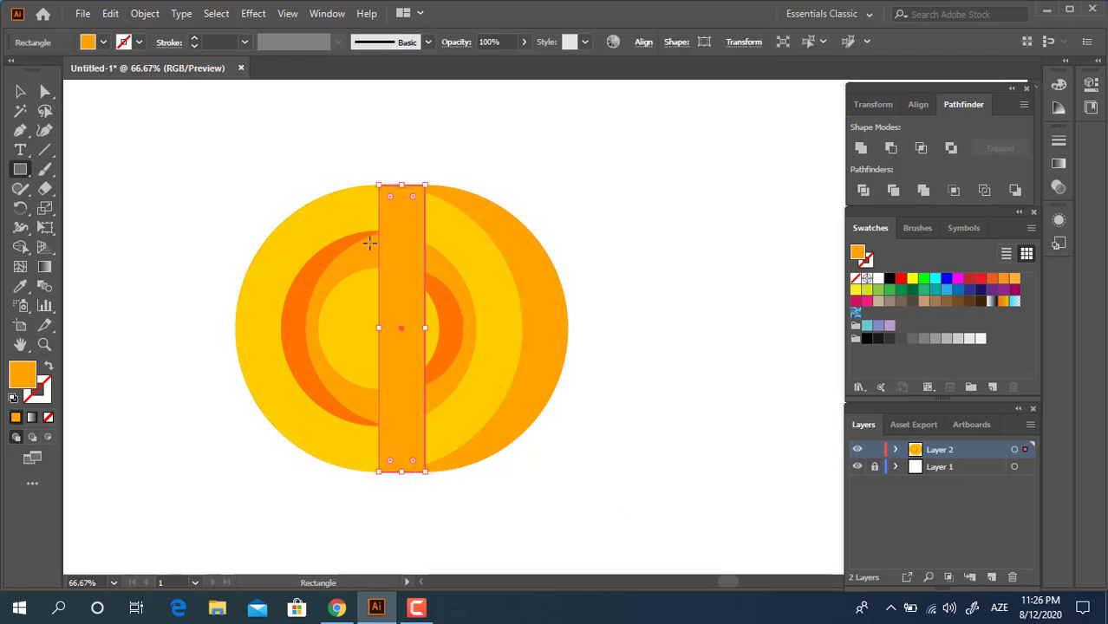
key("v")
right_click(397, 235)
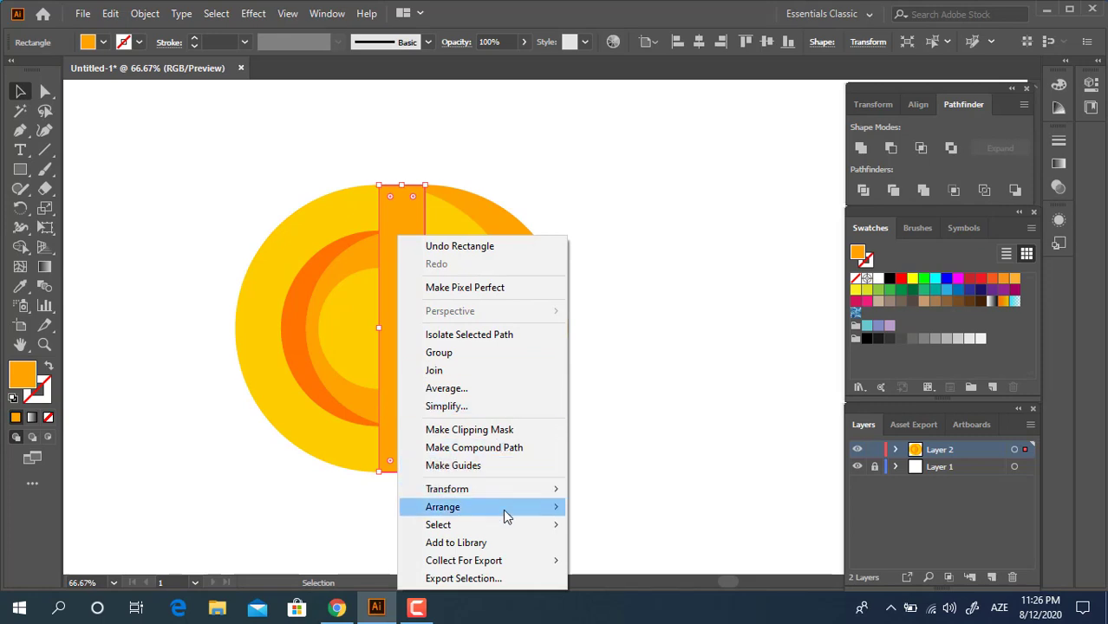
mouse_move(508, 509)
left_click(705, 562)
left_click(686, 425)
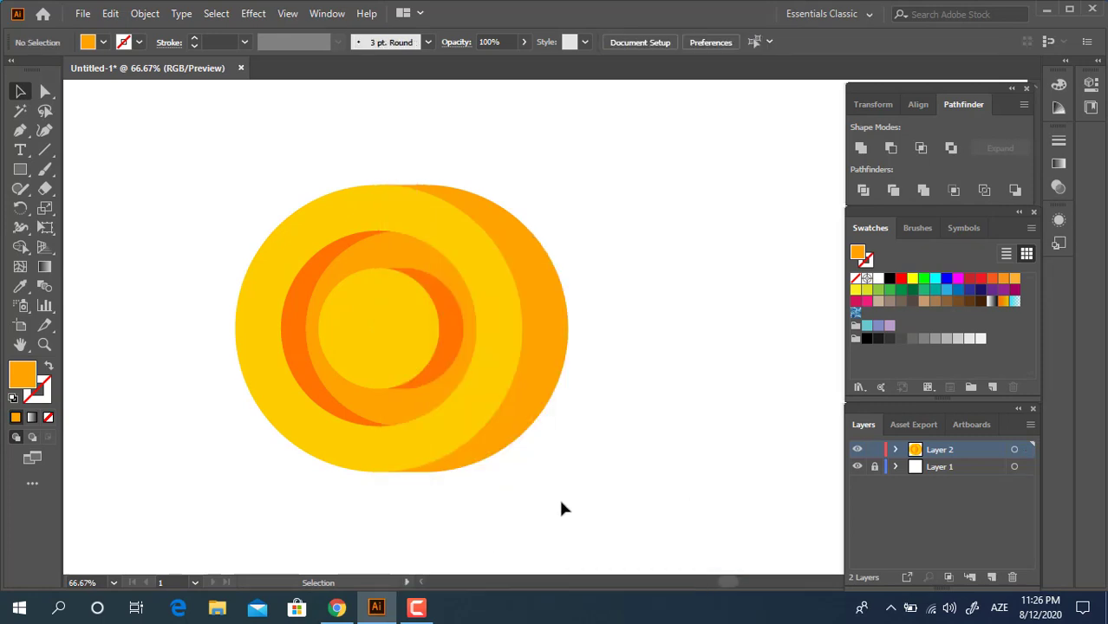
Step: Unite the tall rectangle with the large orange back circle using Pathfinder, leaving the yellow circle out of the selection
left_click_drag(414, 474, 378, 455)
left_click(469, 475)
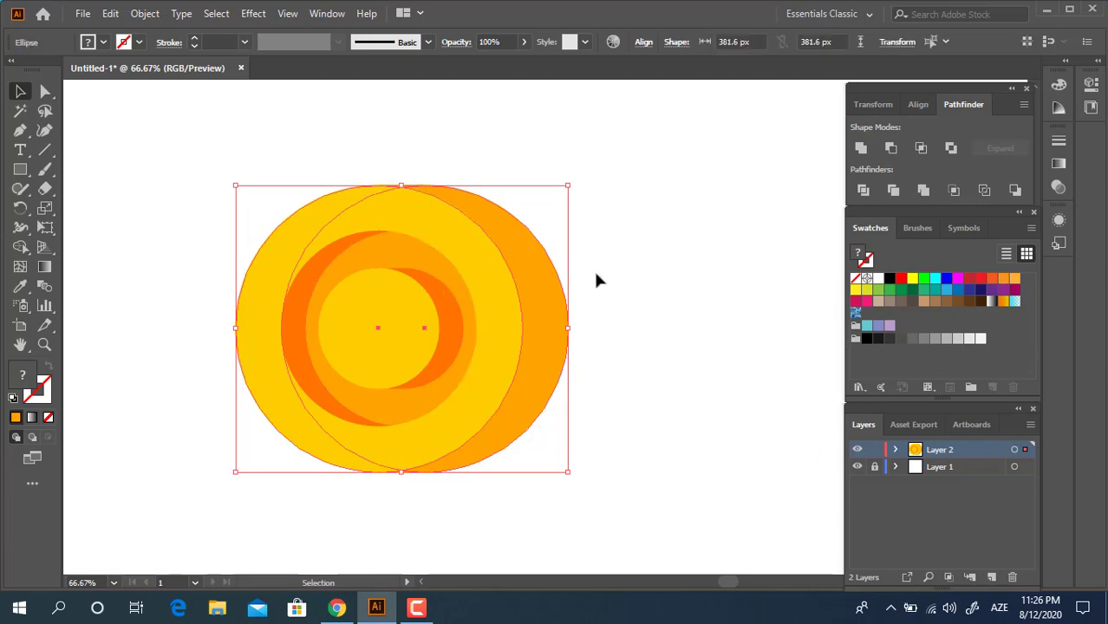
left_click(610, 222)
left_click_drag(365, 471, 364, 470)
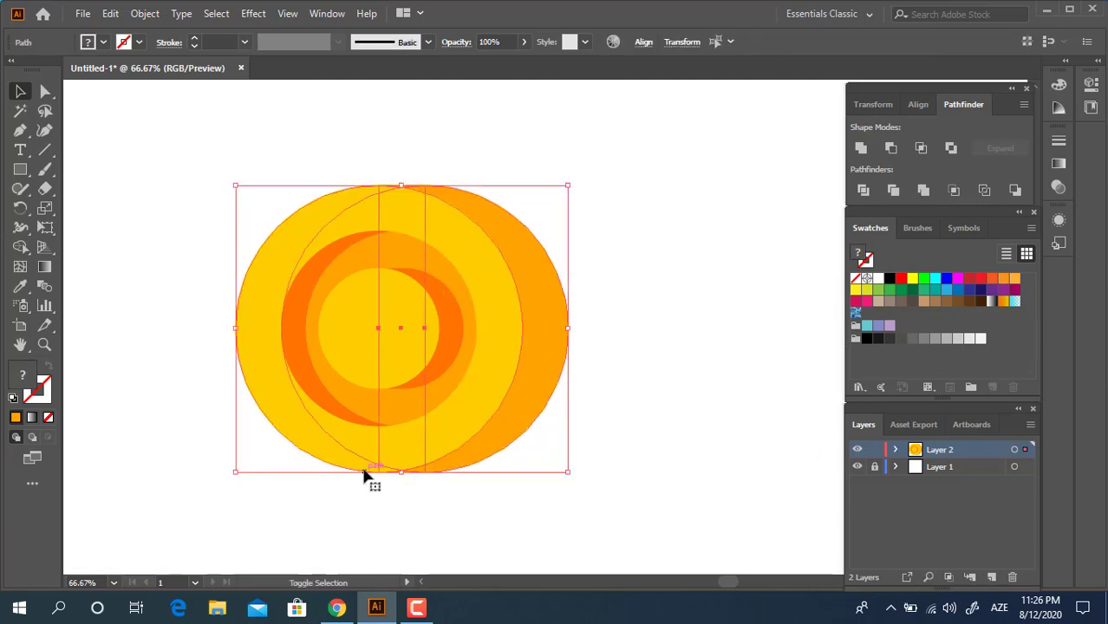
left_click(312, 431, "shift")
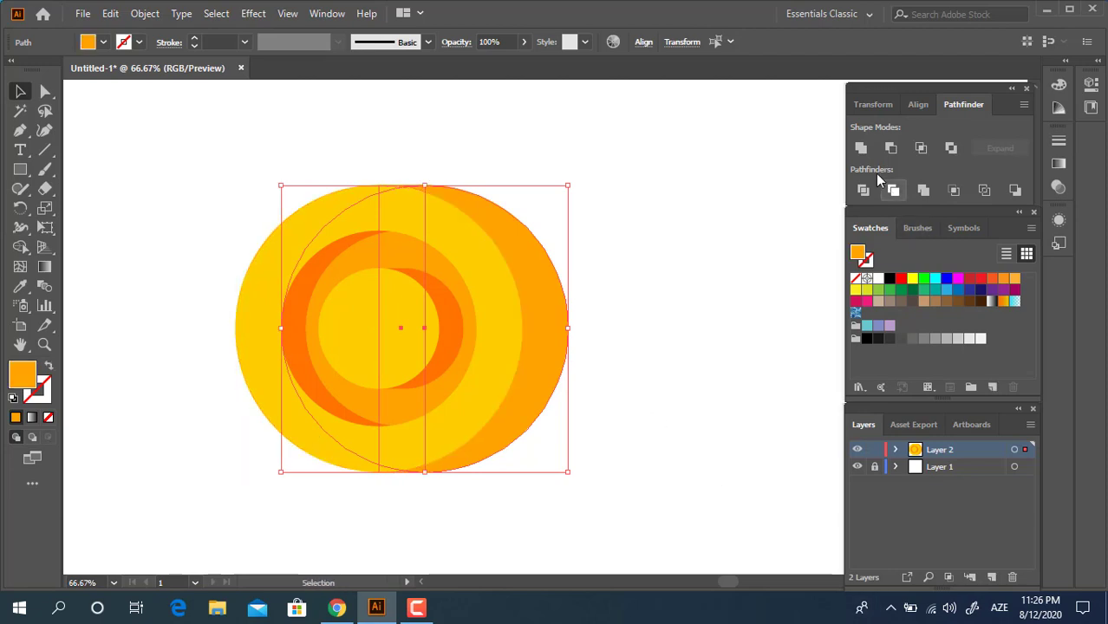
left_click(703, 314)
Step: Save the darker orange (FF7300) of the shadow beside the inner yellow circle as a new swatch
left_click_drag(695, 399, 634, 332)
key("z")
left_click(566, 285, "alt")
left_click(547, 265)
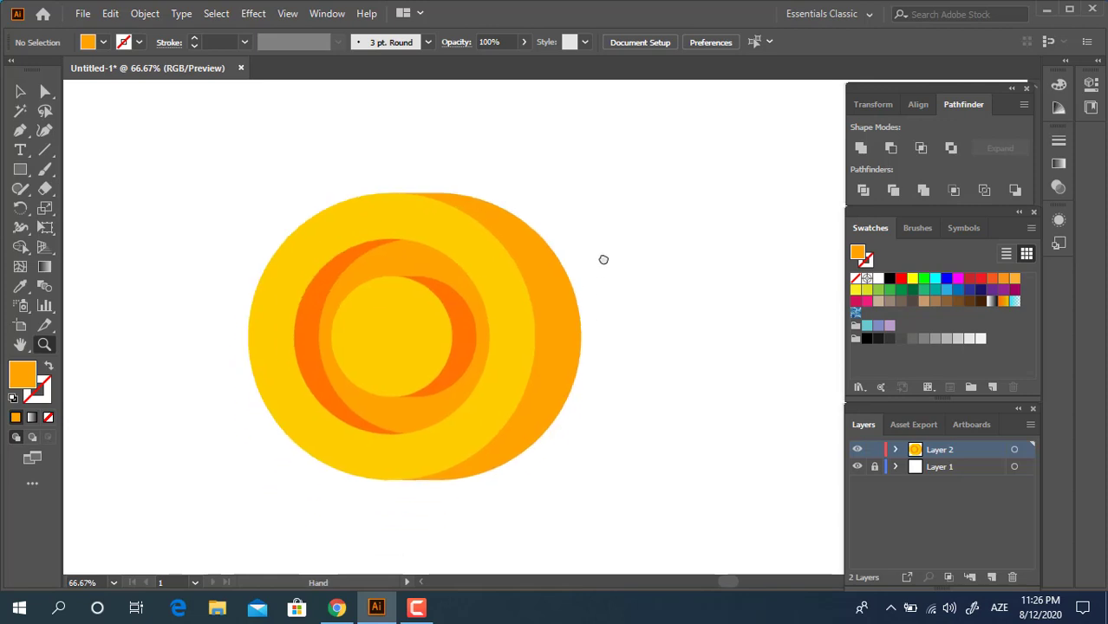
left_click(20, 92)
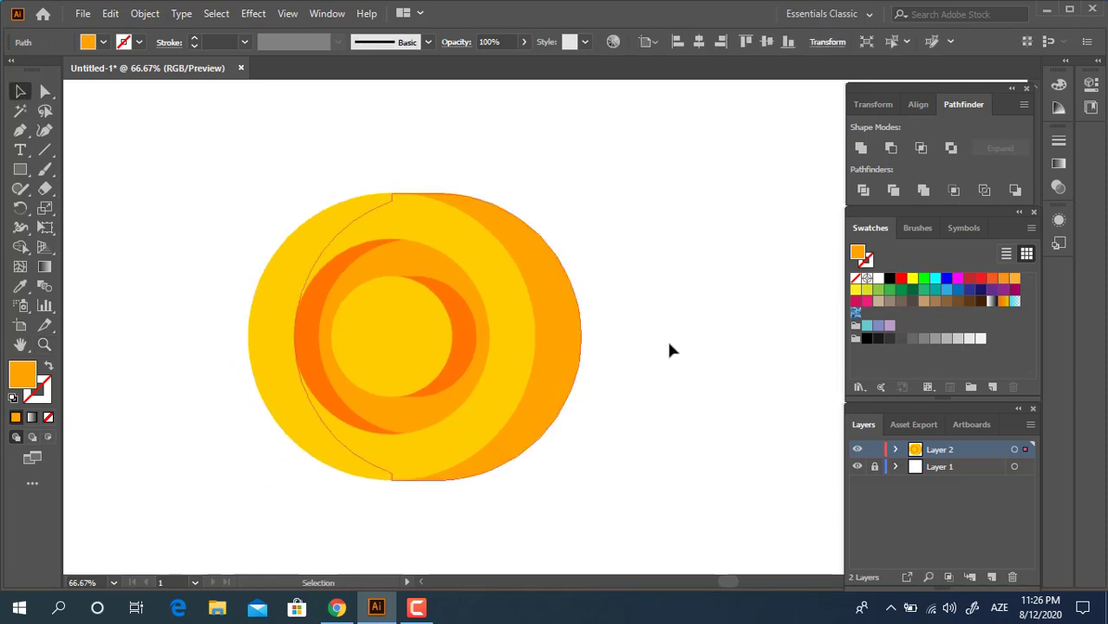
left_click(484, 383)
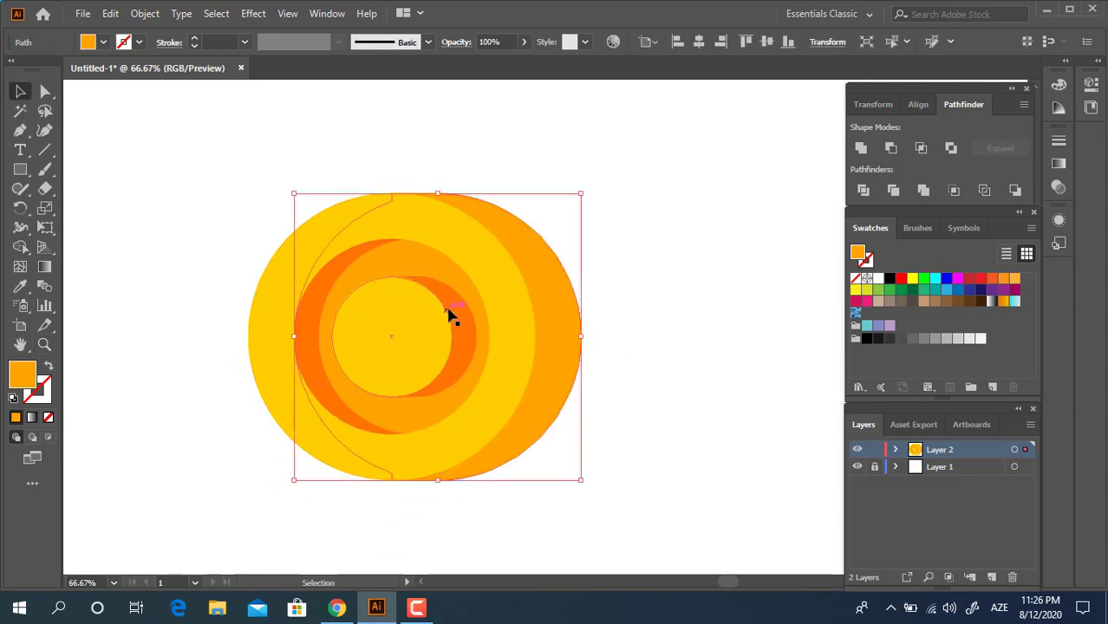
left_click(458, 315)
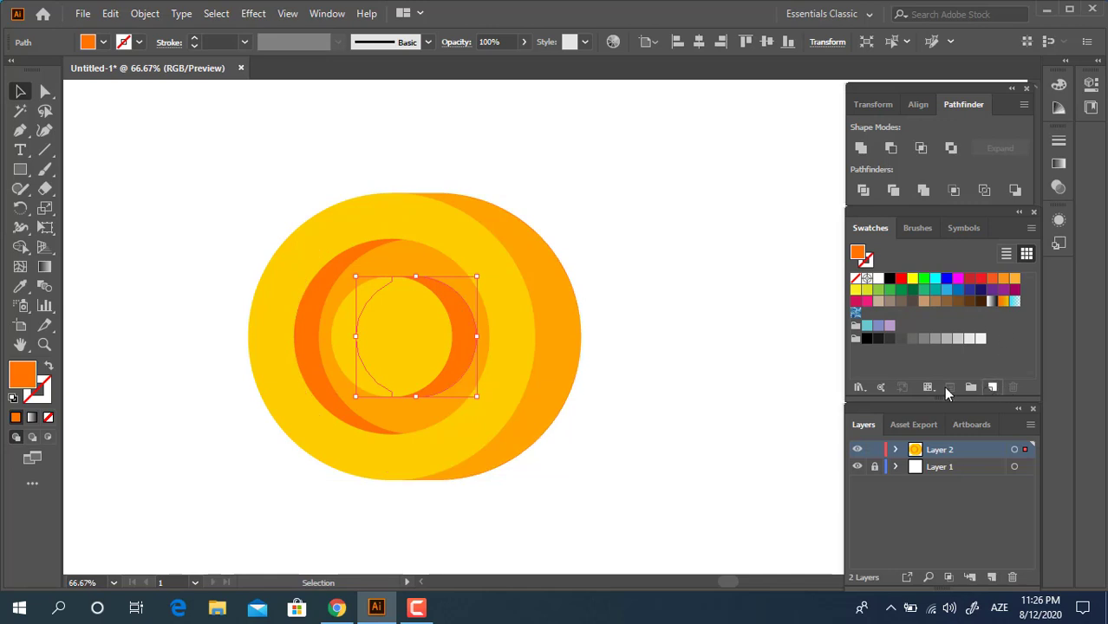
left_click(992, 388)
left_click(130, 298)
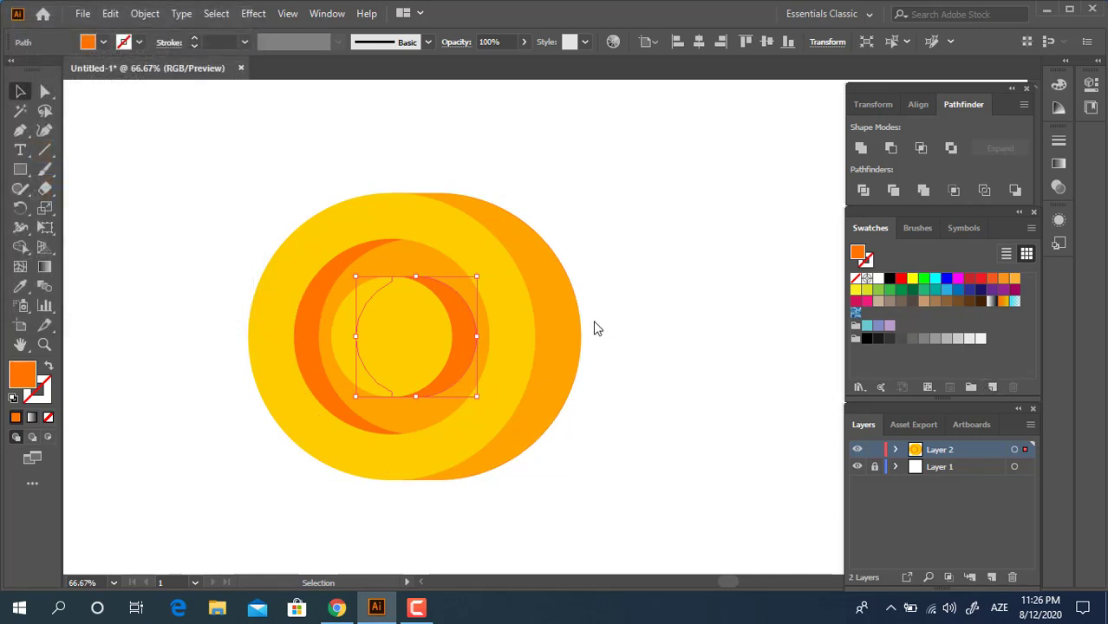
Step: Save the large back shape's orange as a new global swatch, R=255 G=163 B=0
left_click(547, 293)
left_click(993, 388)
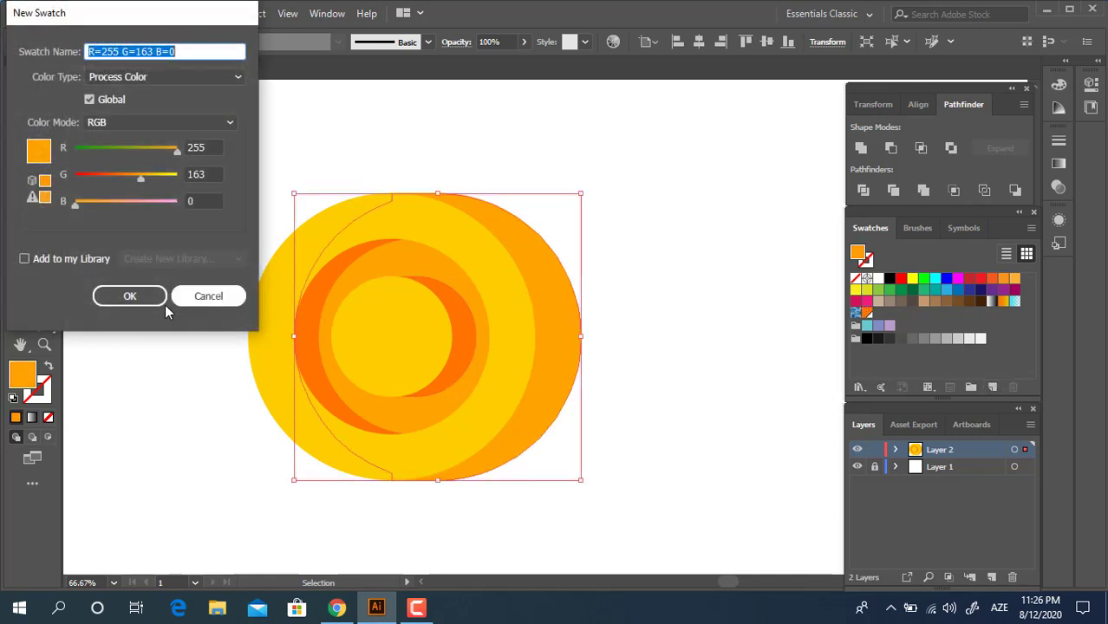
left_click(161, 298)
key("ctrl+shift+a")
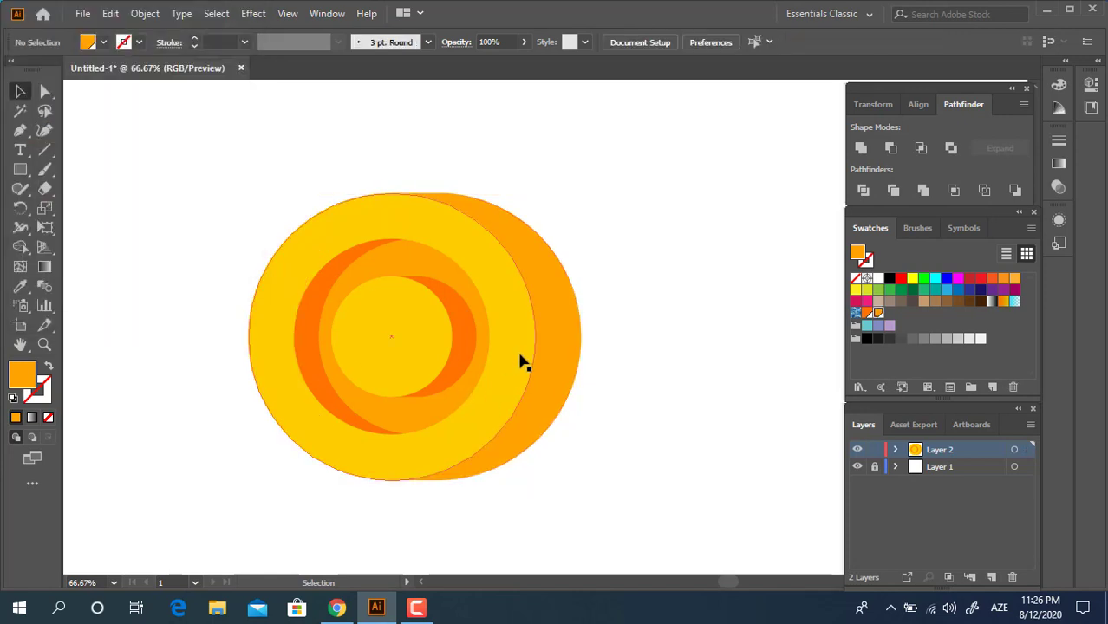
left_click(561, 350)
key("g")
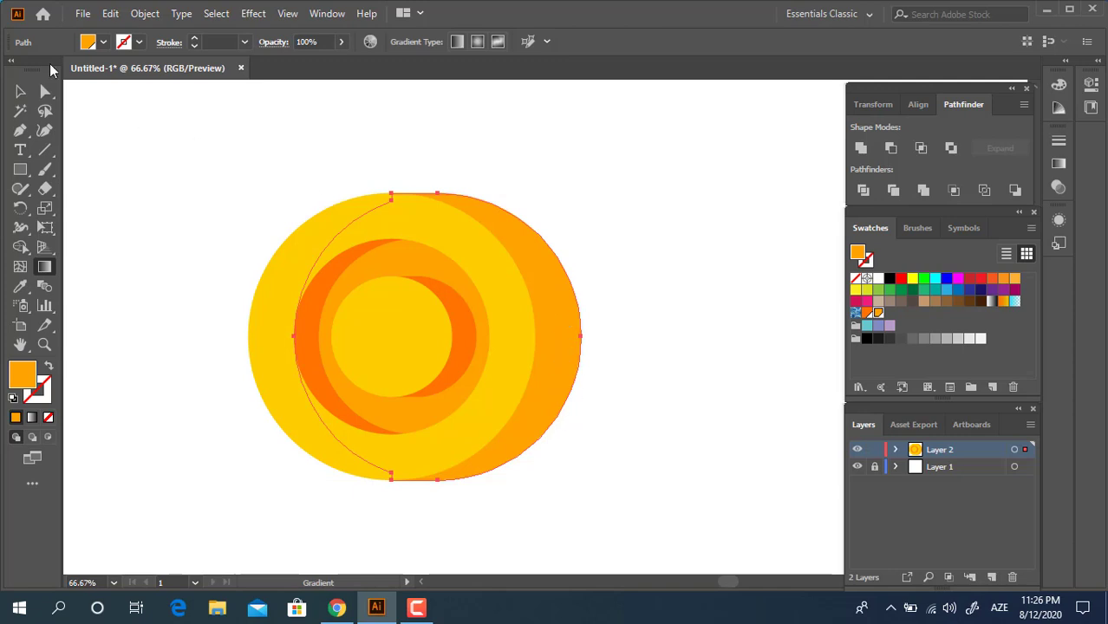
key("v")
key("ctrl+shift+a")
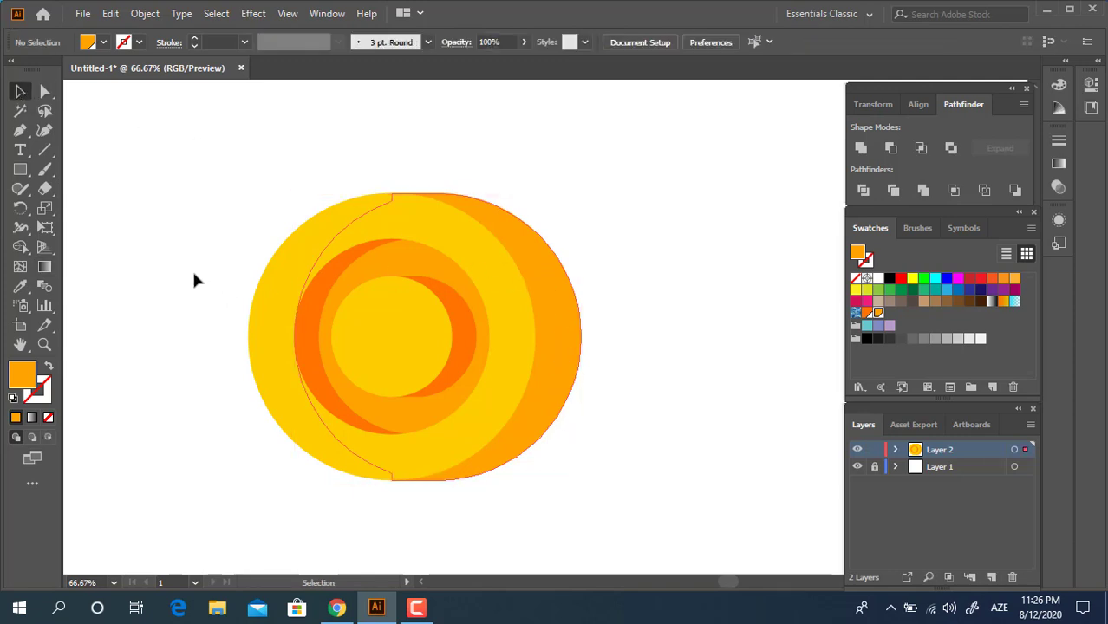
Step: Fill the large back shape with a vertical linear gradient and set its lower colour stop to the saved darker orange swatch
left_click(50, 267)
mouse_move(525, 236)
left_mouse_down()
mouse_move(572, 341)
mouse_move(528, 431)
mouse_move(536, 471)
left_mouse_up()
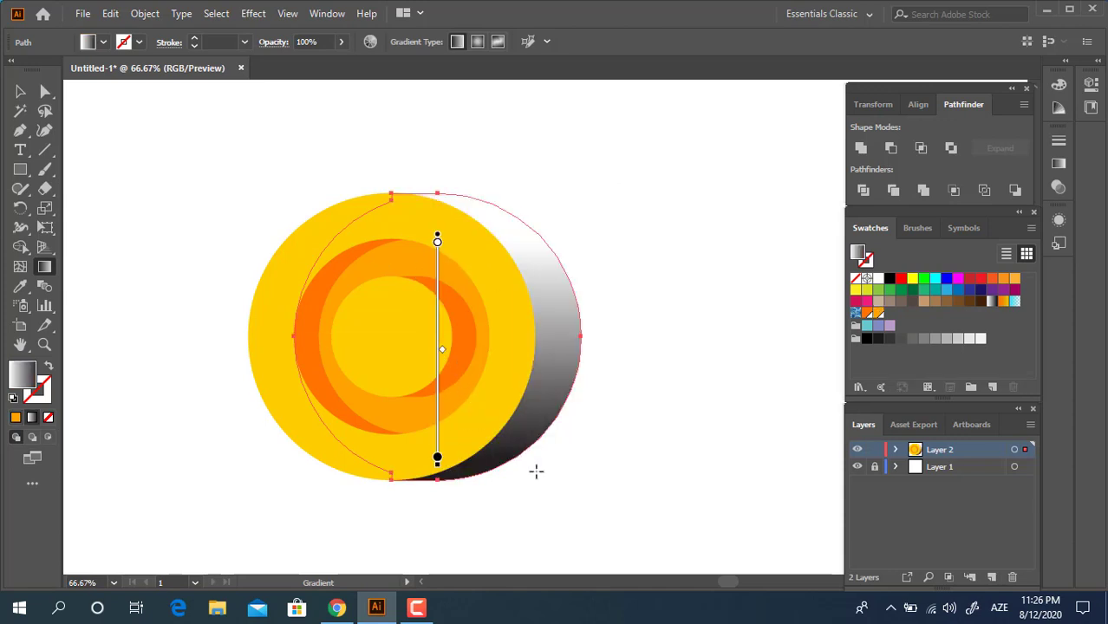
double_click(437, 459)
left_click(343, 336)
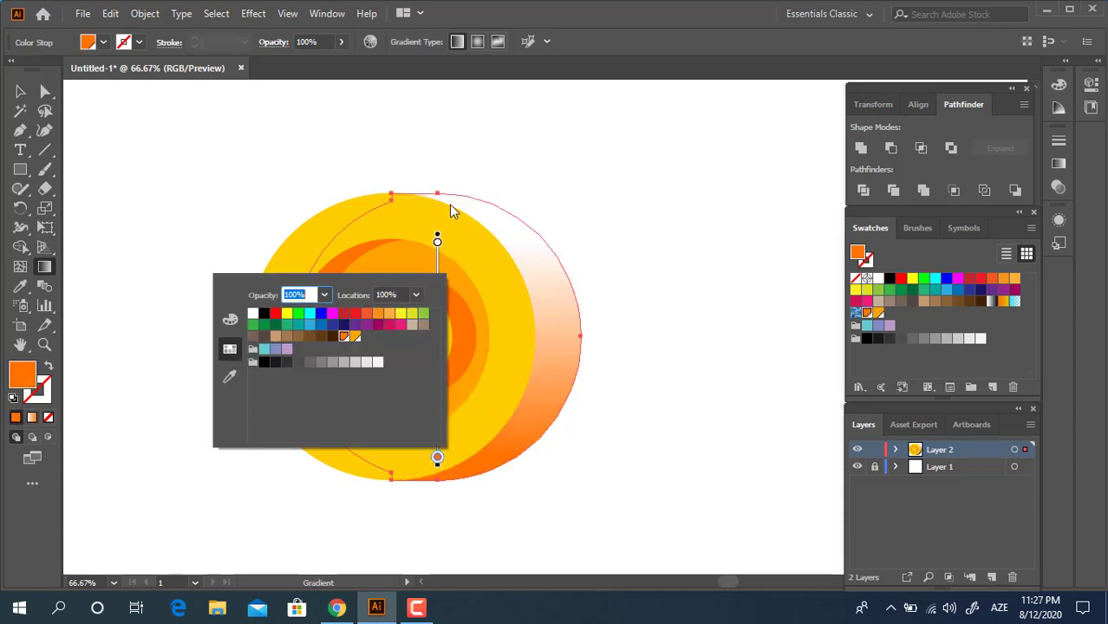
Step: Set the upper colour stop of the large back shape's gradient to the saved lighter orange swatch and deselect the shape
left_click(438, 240)
double_click(438, 243)
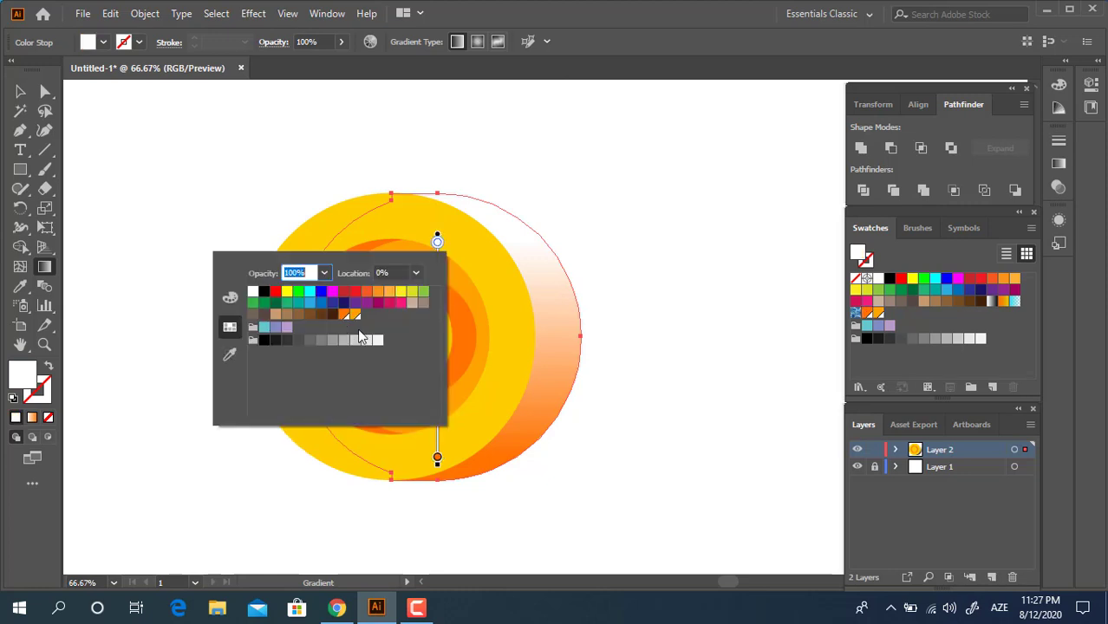
left_click(350, 316)
left_click(354, 314)
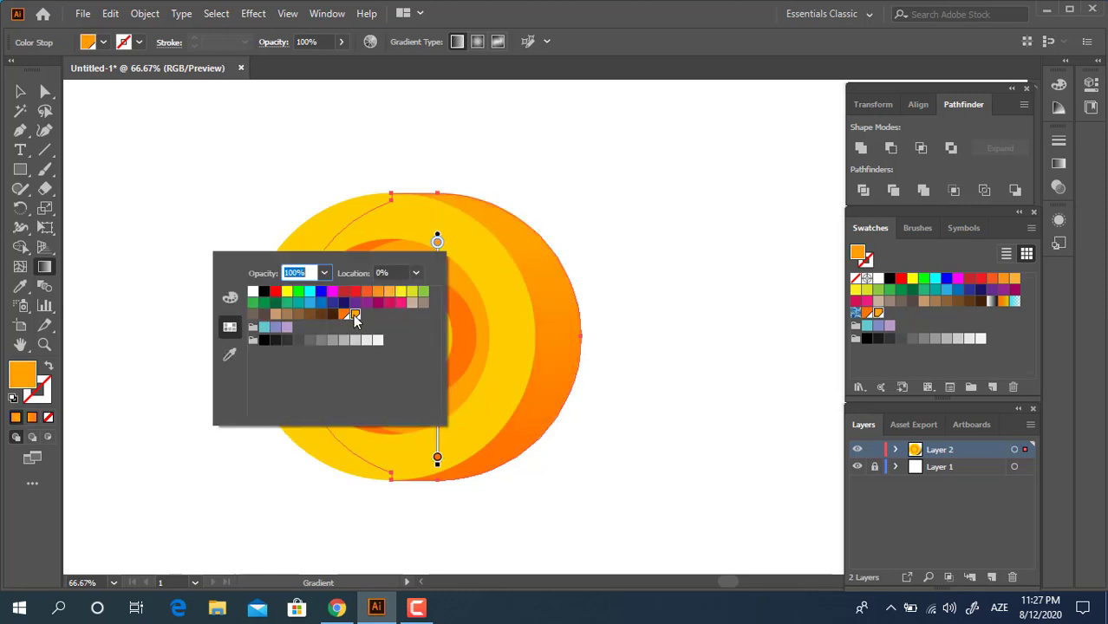
left_click(29, 97)
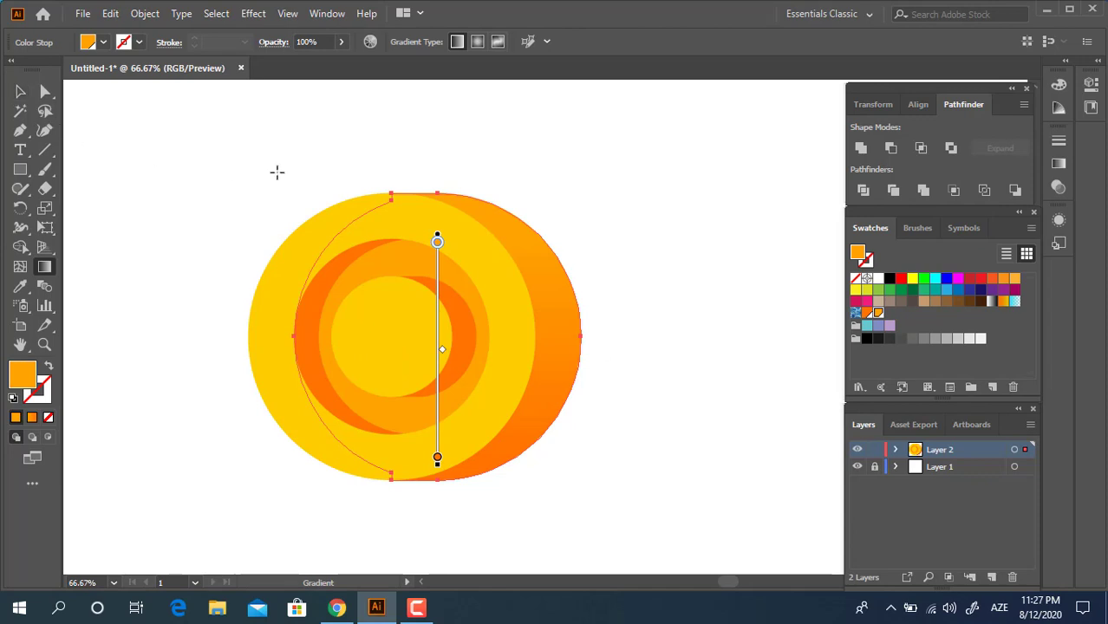
left_click(22, 93)
left_click(261, 162)
Step: Copy the large back shape's gradient onto the shadow beside the inner yellow circle and redraw it vertically over the shadow's height
key("space")
left_click_drag(675, 413, 673, 439)
left_click(465, 378)
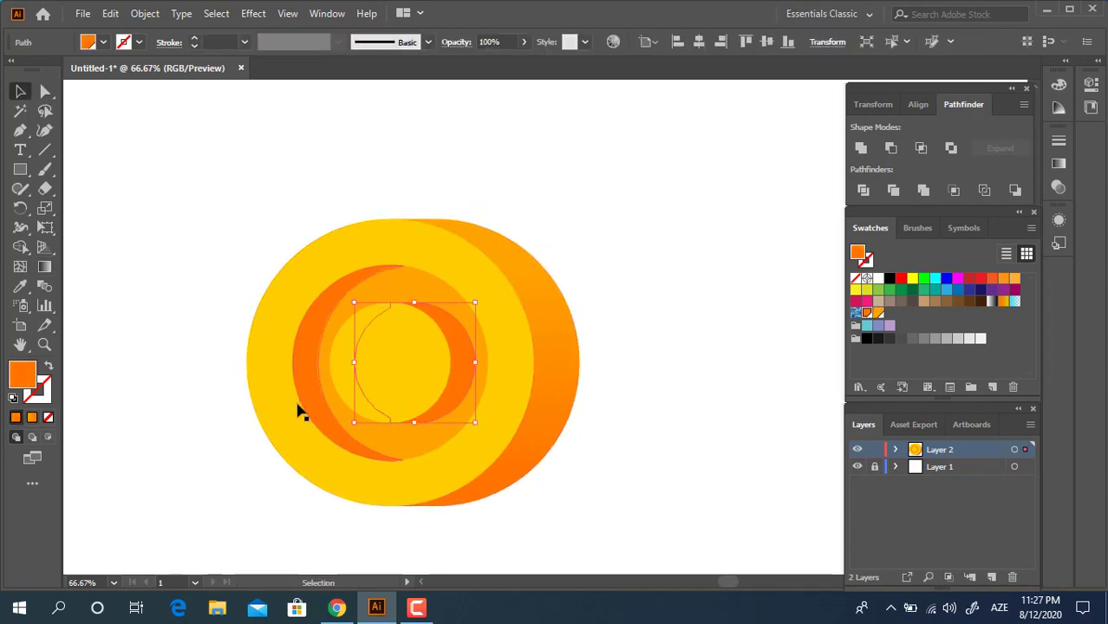
left_click(20, 286)
left_click(546, 345)
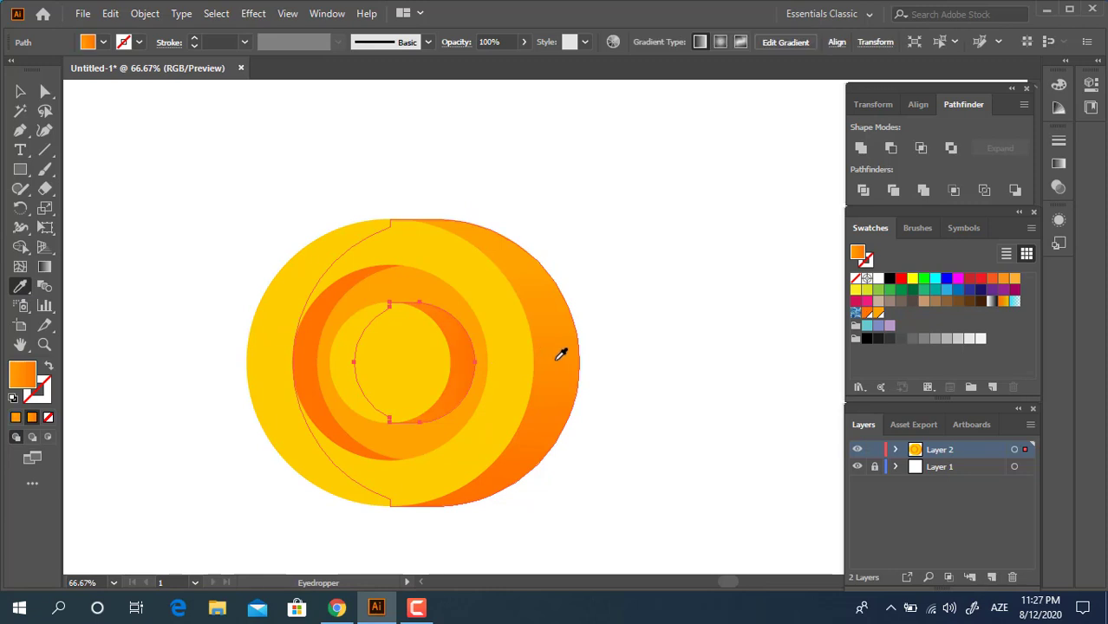
left_click(45, 266)
left_click_drag(436, 309, 444, 420)
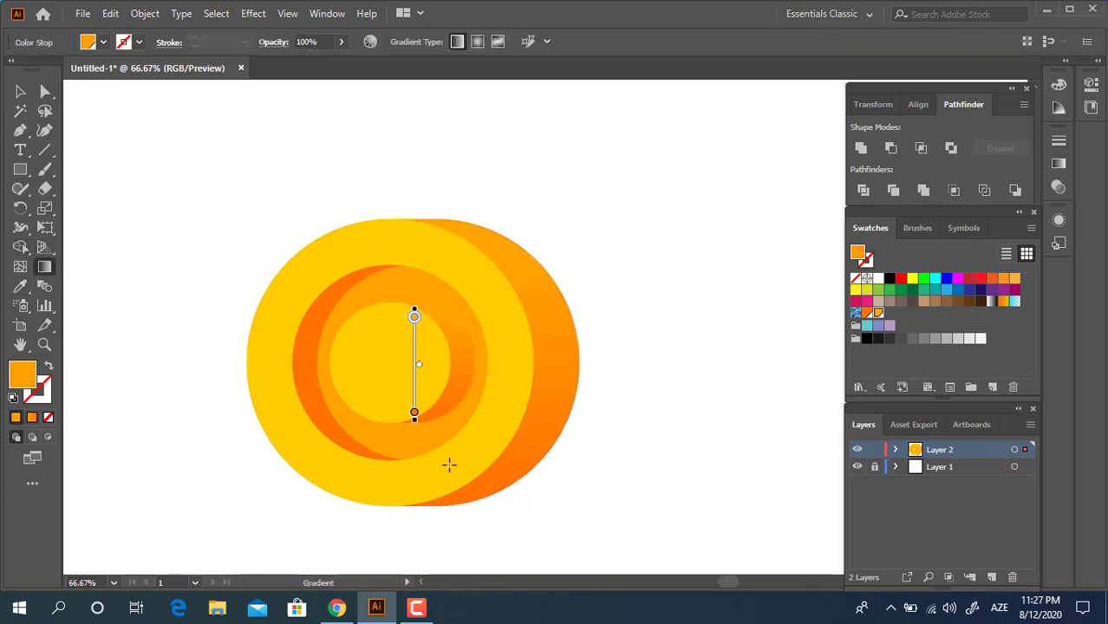
left_click_drag(525, 442, 497, 404)
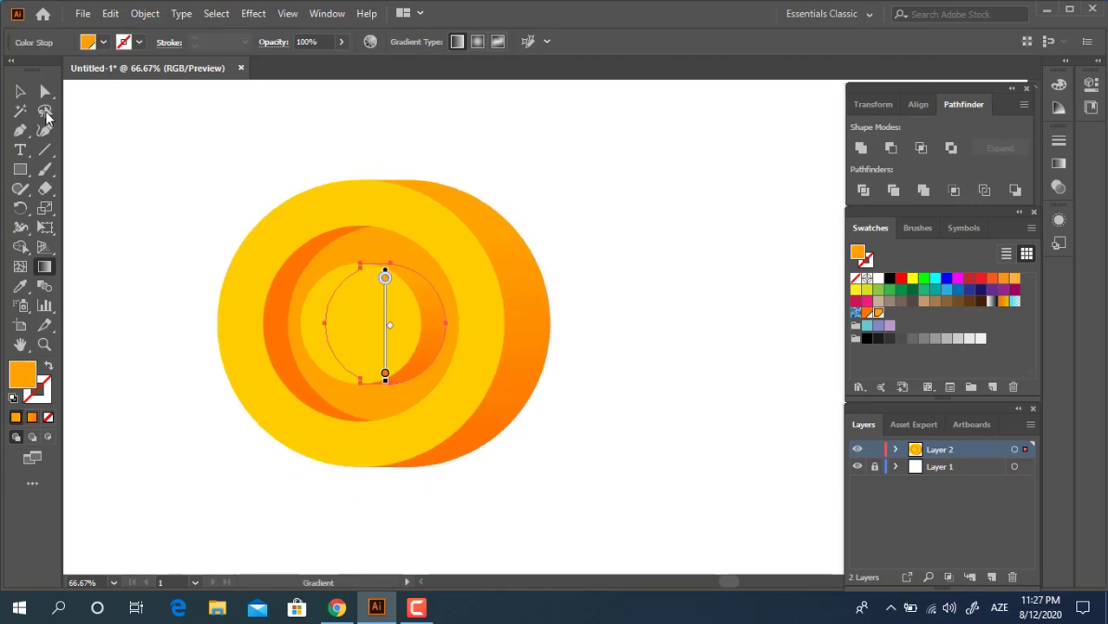
key("v")
left_click_drag(667, 310, 656, 334)
left_click(720, 341)
Step: Shift the crescent shadow inside the yellow ring to a redder orange and save that colour as a new swatch
key("z")
left_click_drag(474, 355, 490, 388)
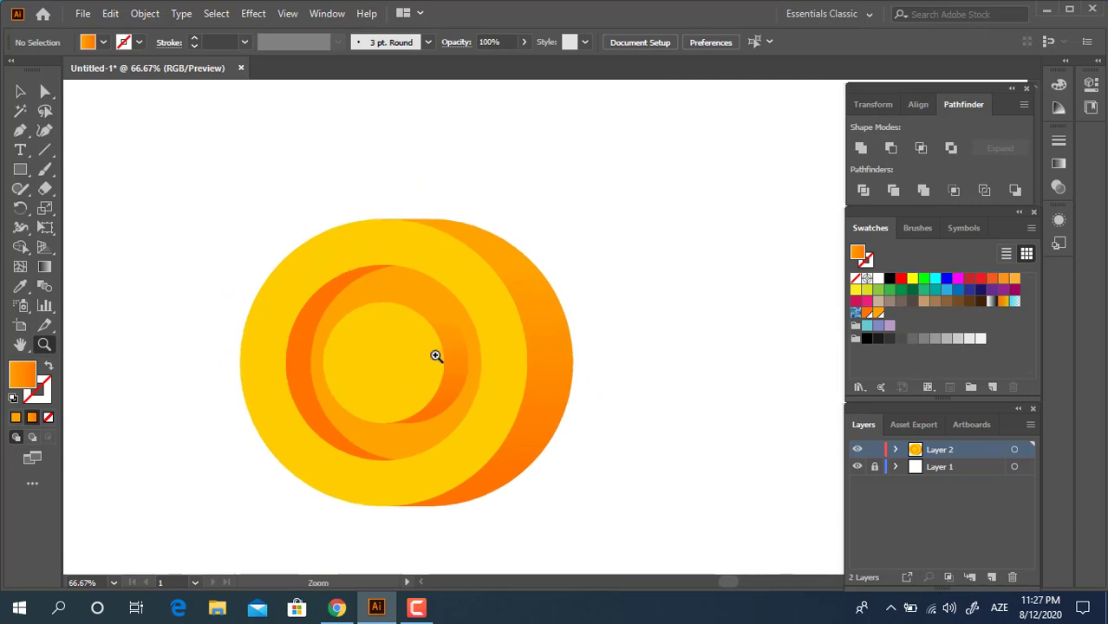
left_click(437, 356)
left_click_drag(514, 425, 450, 377)
left_click(20, 95)
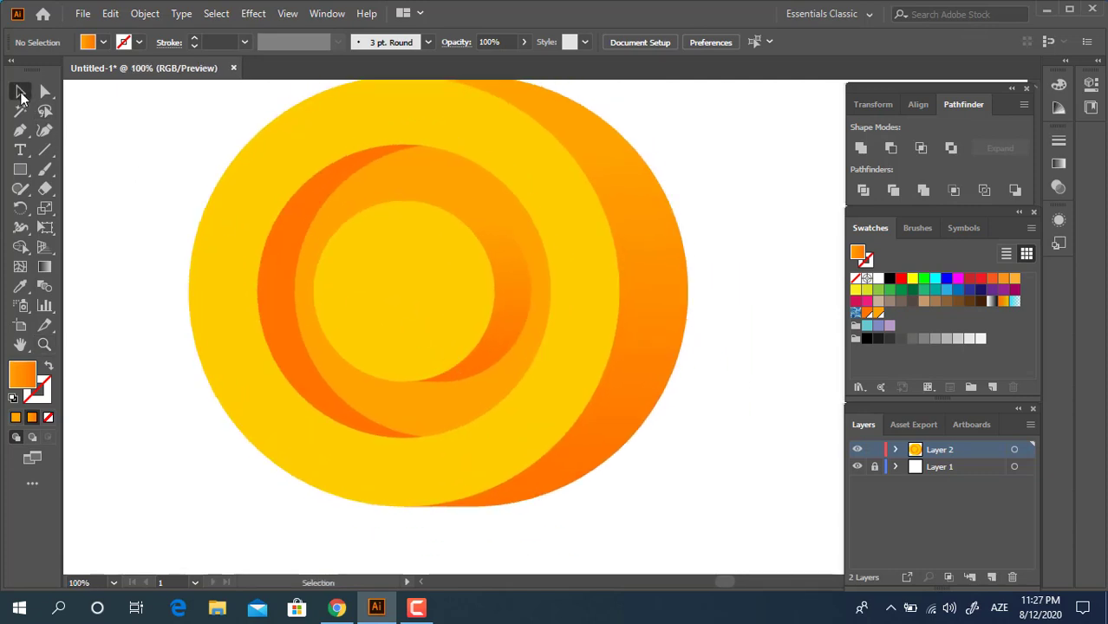
left_click(289, 277)
double_click(22, 375)
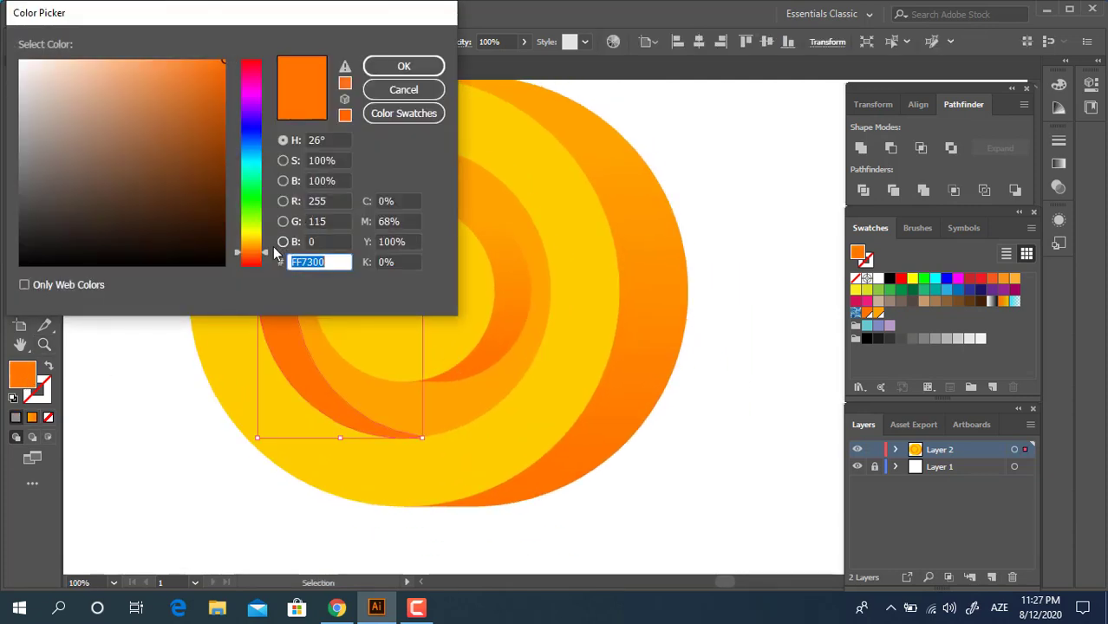
left_click(254, 260)
left_click(404, 66)
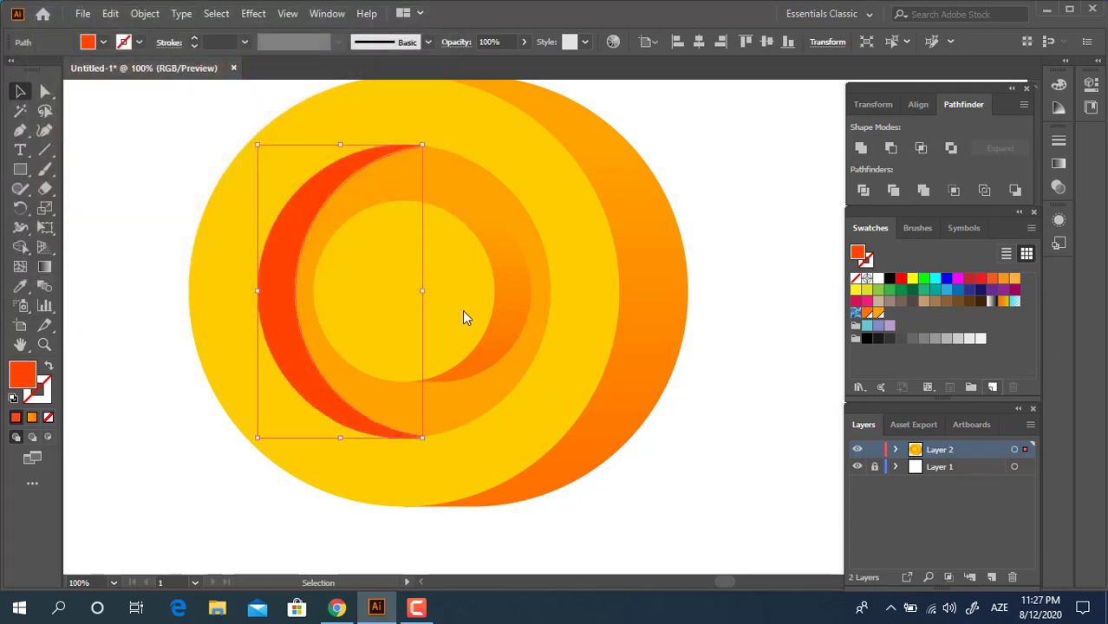
left_click(128, 292)
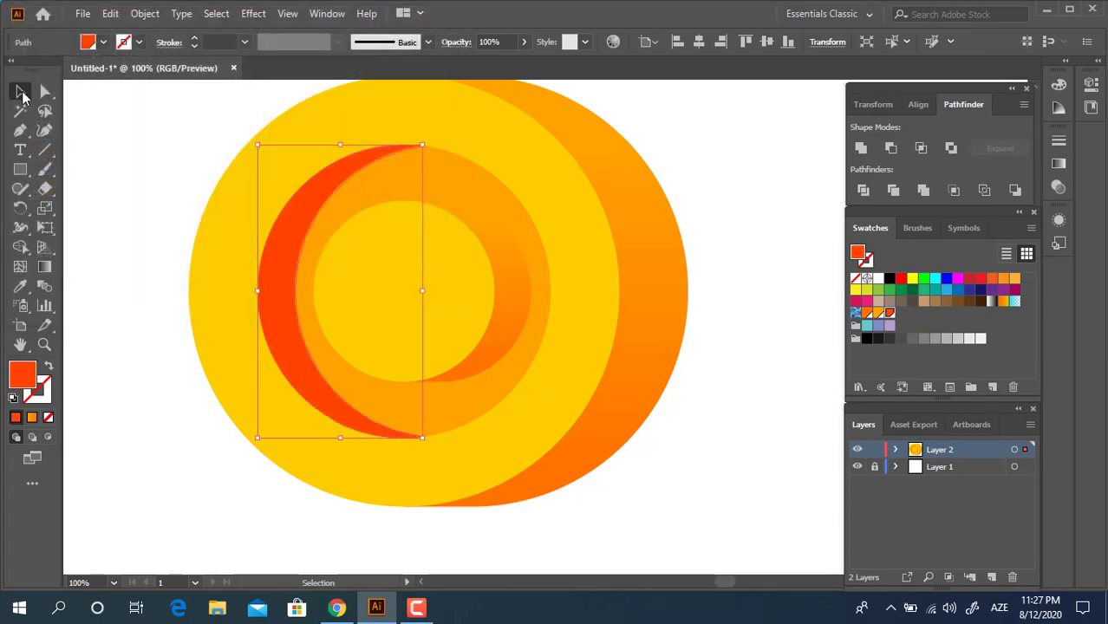
Step: Recolour the inner circle's shadow gradient with the darker orange swatch at its upper stop and the new red-orange swatch at its lower stop
left_click(507, 267)
left_click(45, 267)
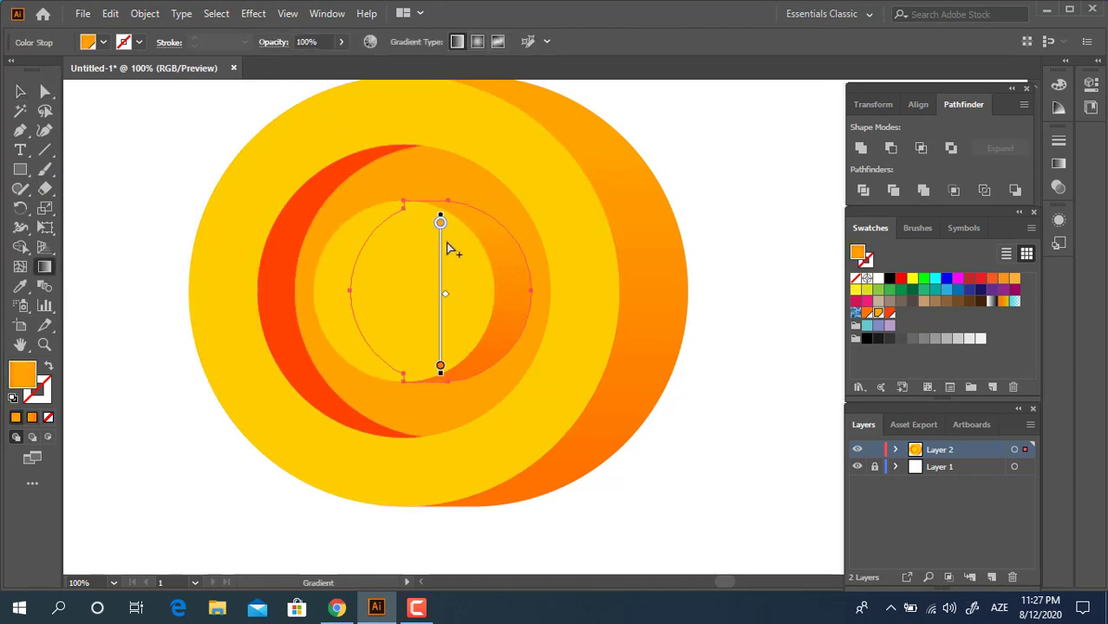
double_click(441, 224)
left_click(348, 298)
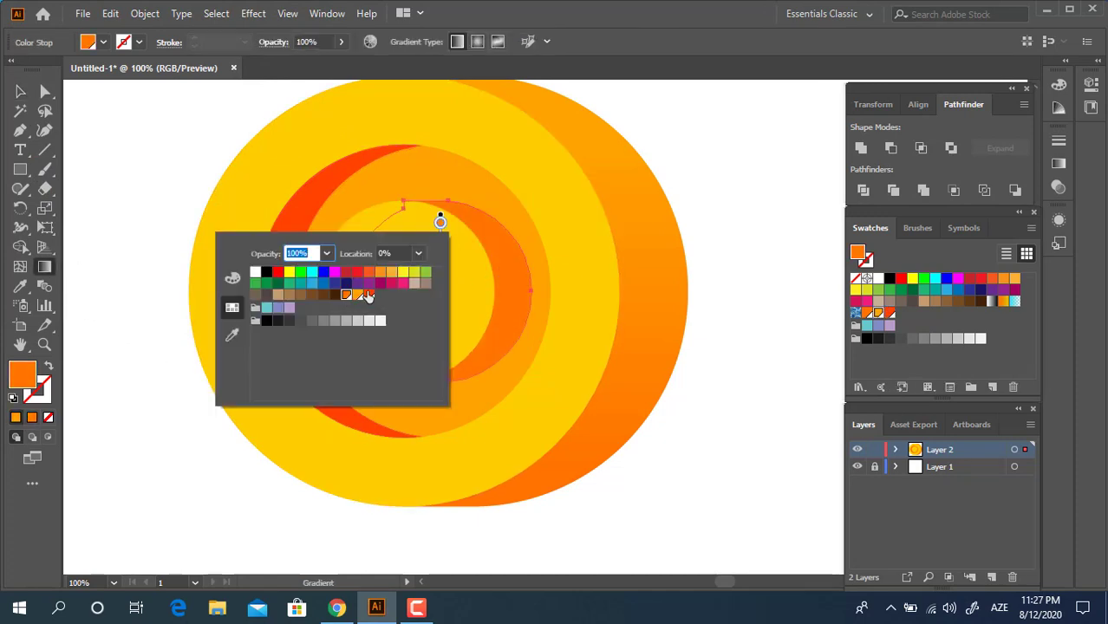
left_click(477, 349)
double_click(441, 367)
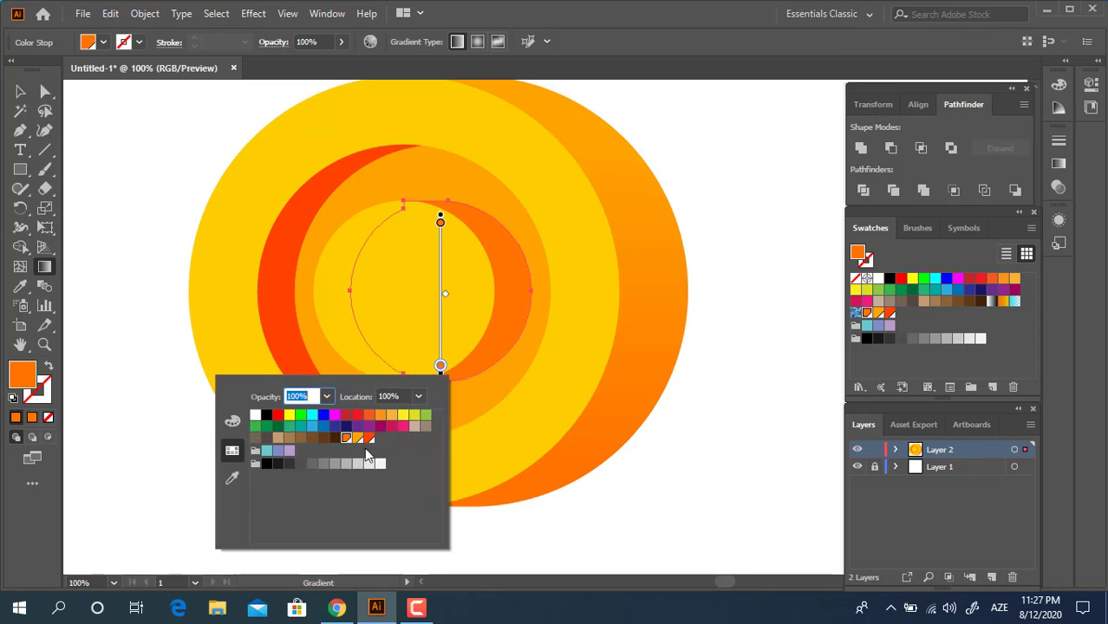
left_click(369, 439)
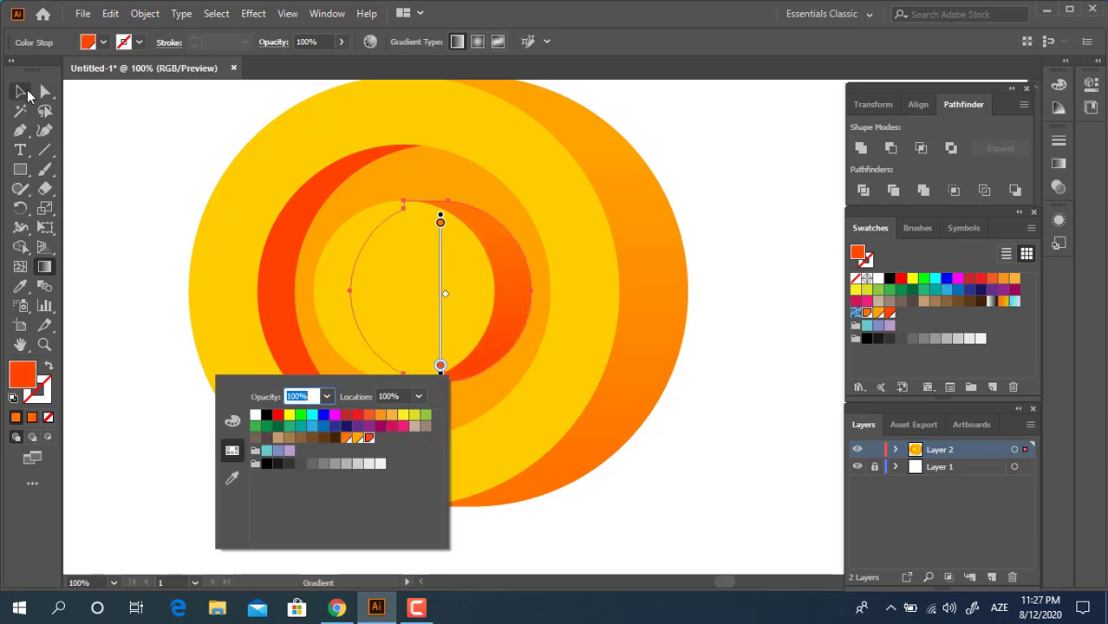
left_click(28, 95)
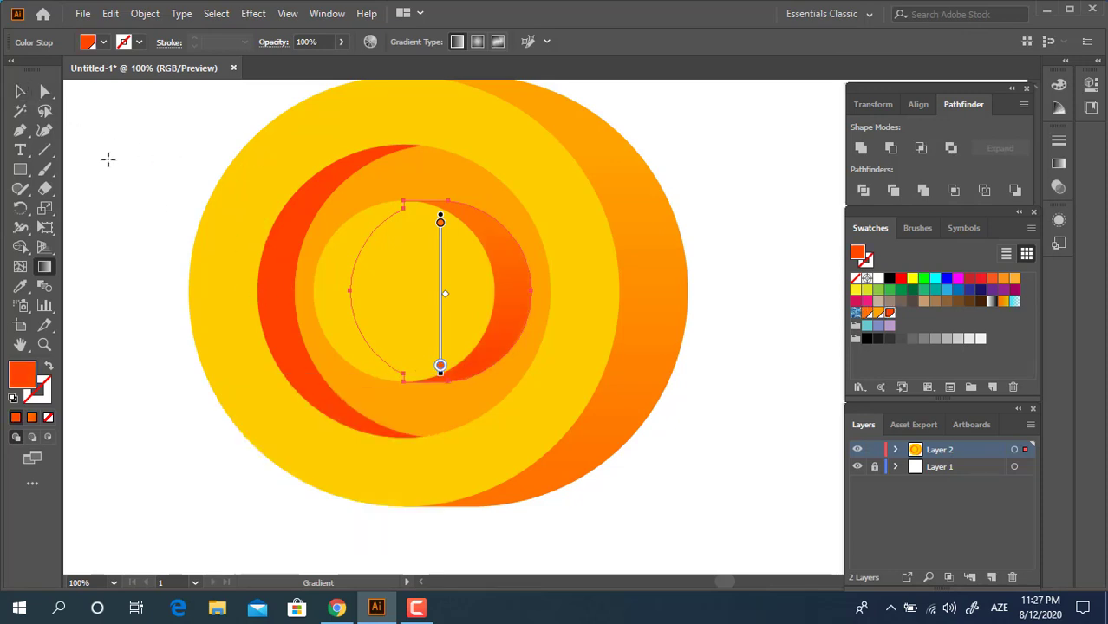
Step: Copy the inner circle shadow's gradient onto the crescent inside the ring, redraw it vertically over the crescent's height, and deselect
left_click(27, 96)
left_click(279, 267)
key("i")
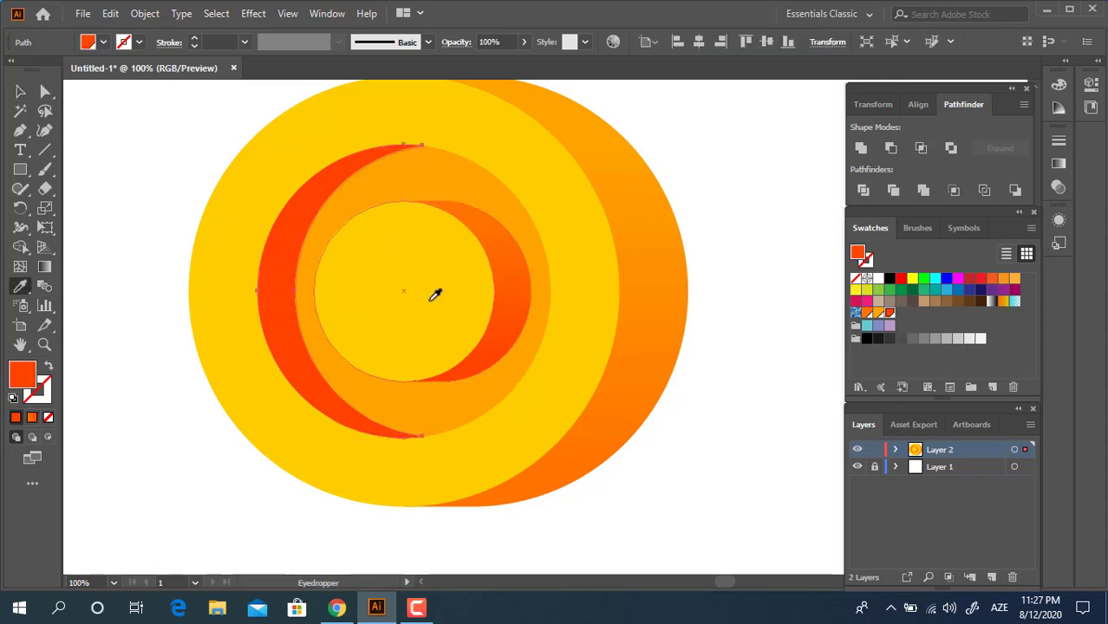
left_click(504, 297)
left_click(48, 270)
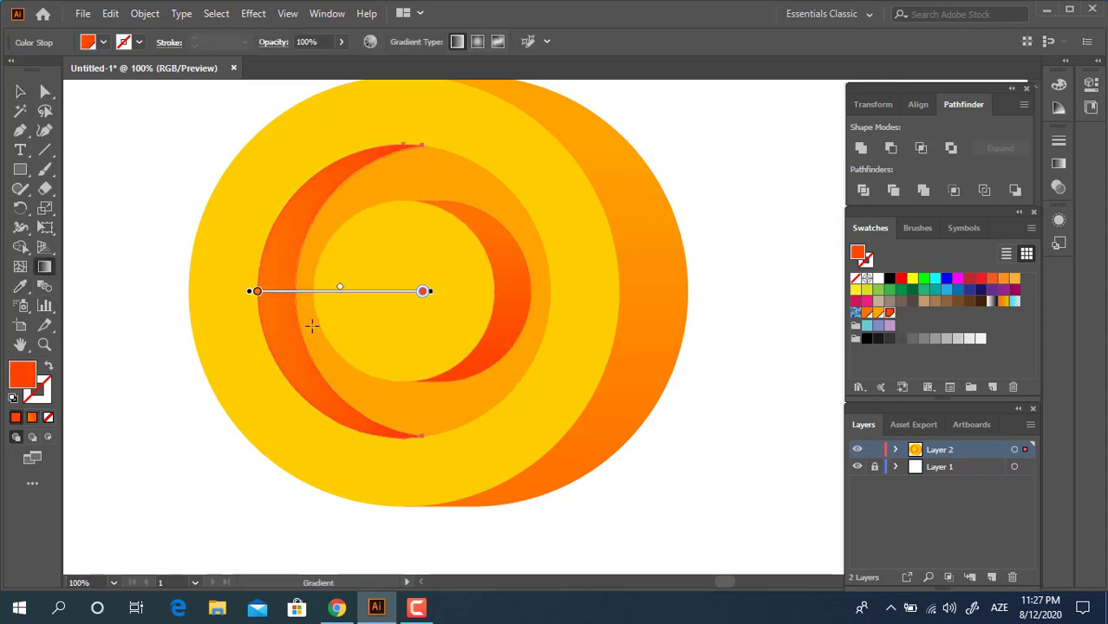
left_click_drag(299, 379, 282, 325)
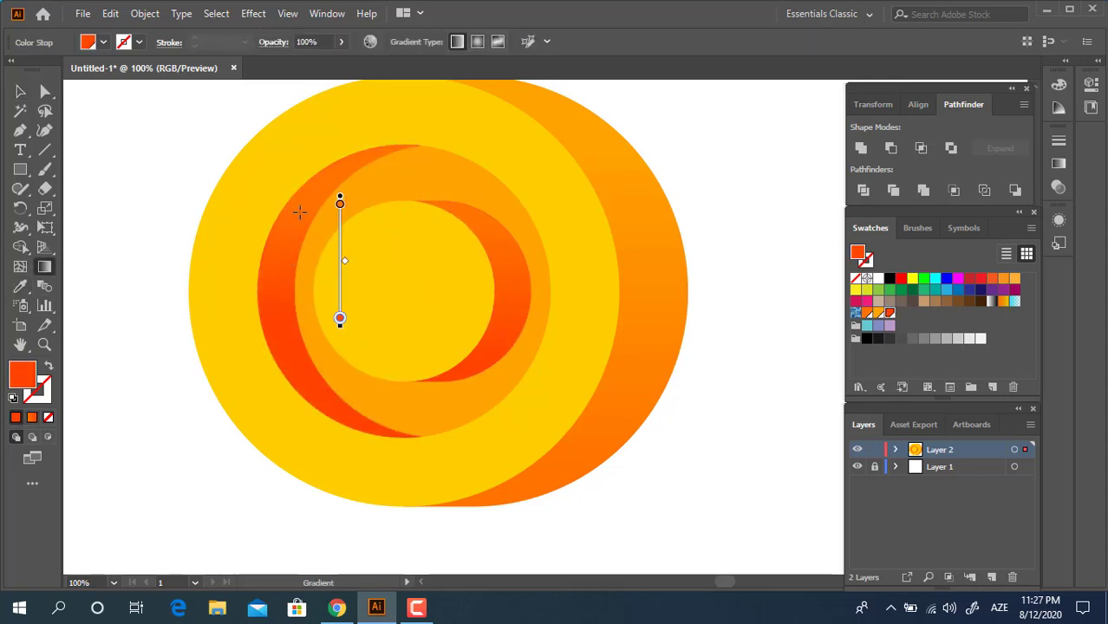
left_click_drag(297, 195, 297, 422)
left_click(20, 91)
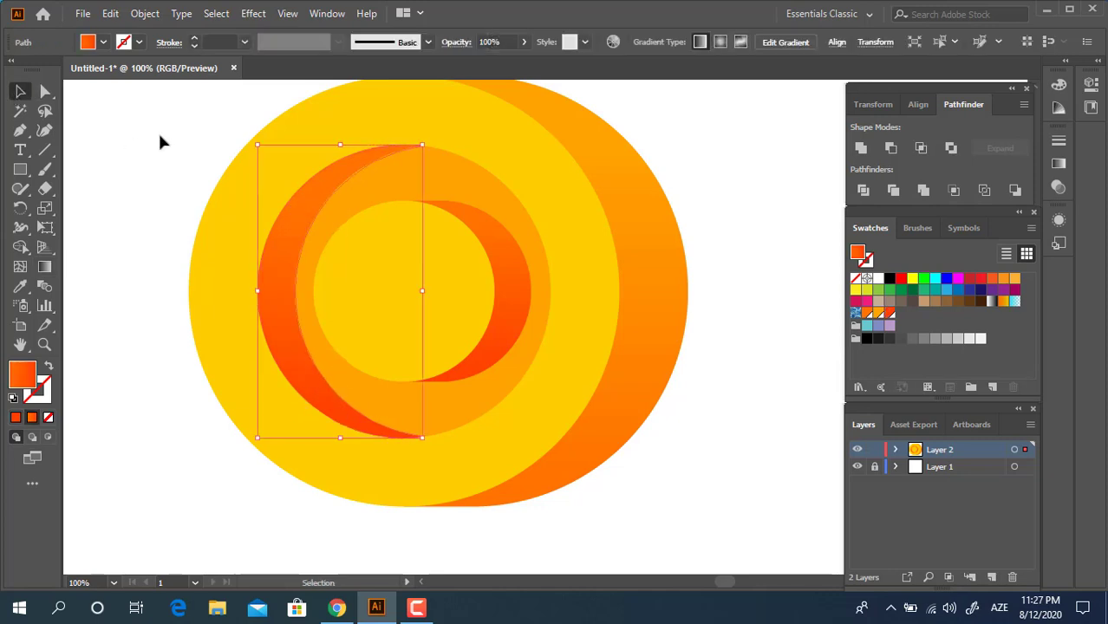
key("ctrl+shift+a")
Step: Examine the gradient shading across the whole circle illustration and its outer edge
key("z")
left_click(613, 227, "alt")
left_click_drag(616, 241, 631, 192)
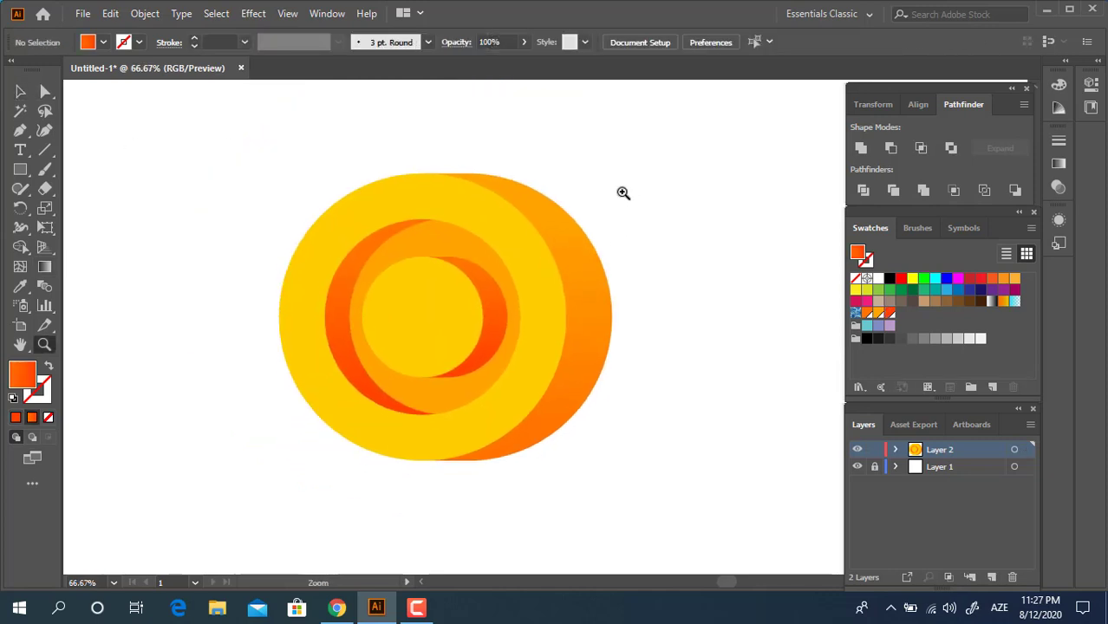
left_click_drag(626, 291, 587, 210)
left_click(510, 239)
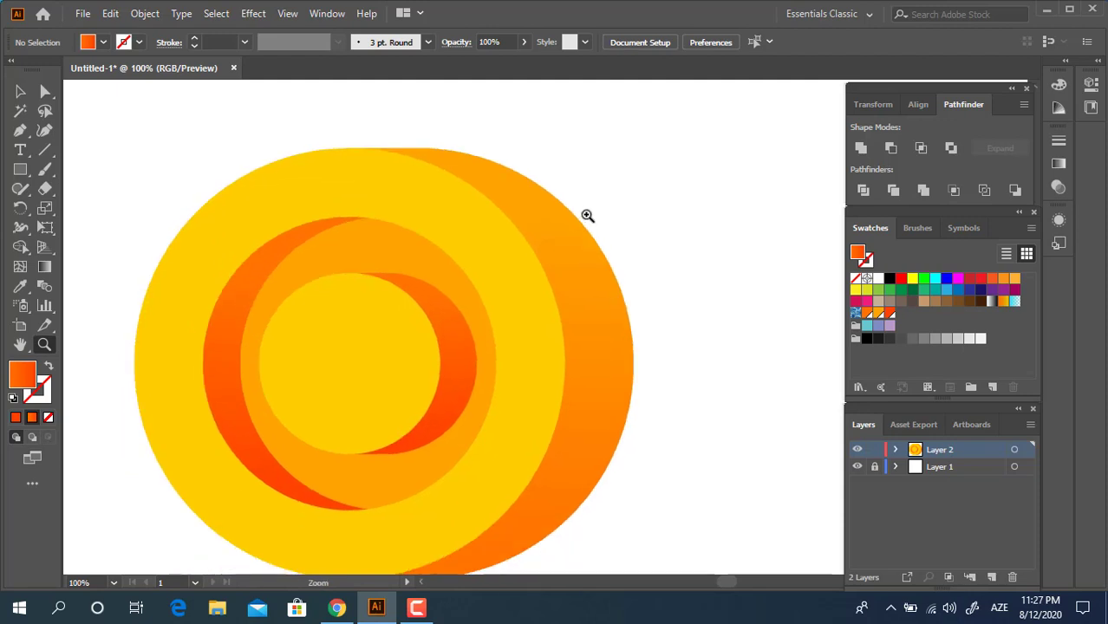
left_click_drag(484, 379, 496, 312)
left_click(16, 97)
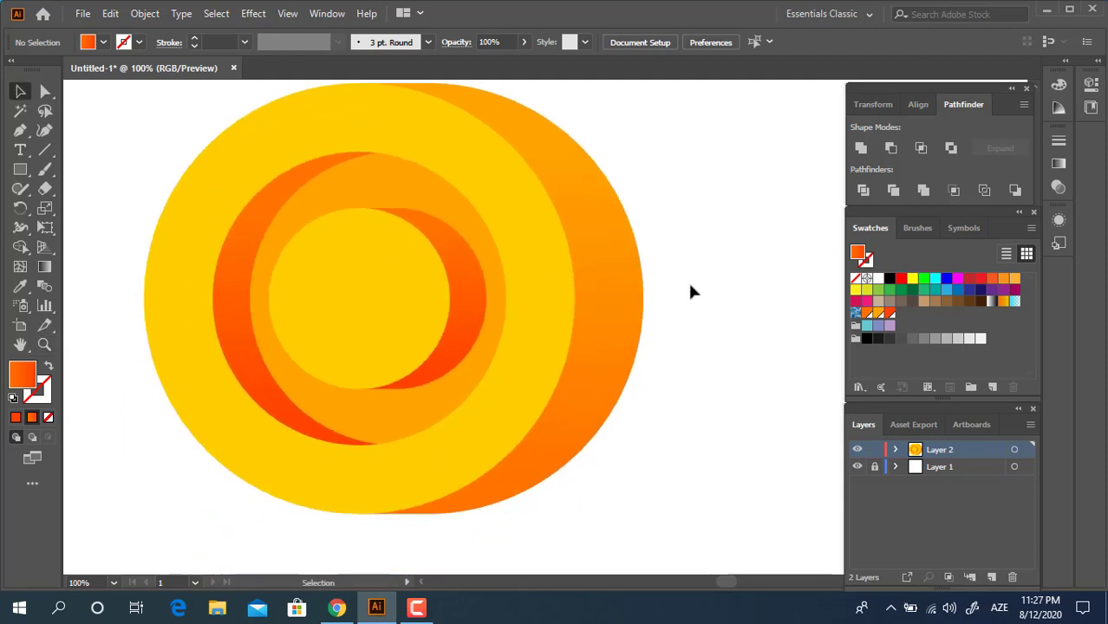
left_click_drag(679, 232, 705, 307)
Step: Draw a small notched triangular shape across the large yellow circle's upper-right edge with the Pen tool and fill it with the darker orange swatch
key("z")
left_click(635, 286)
left_click_drag(631, 341, 620, 274)
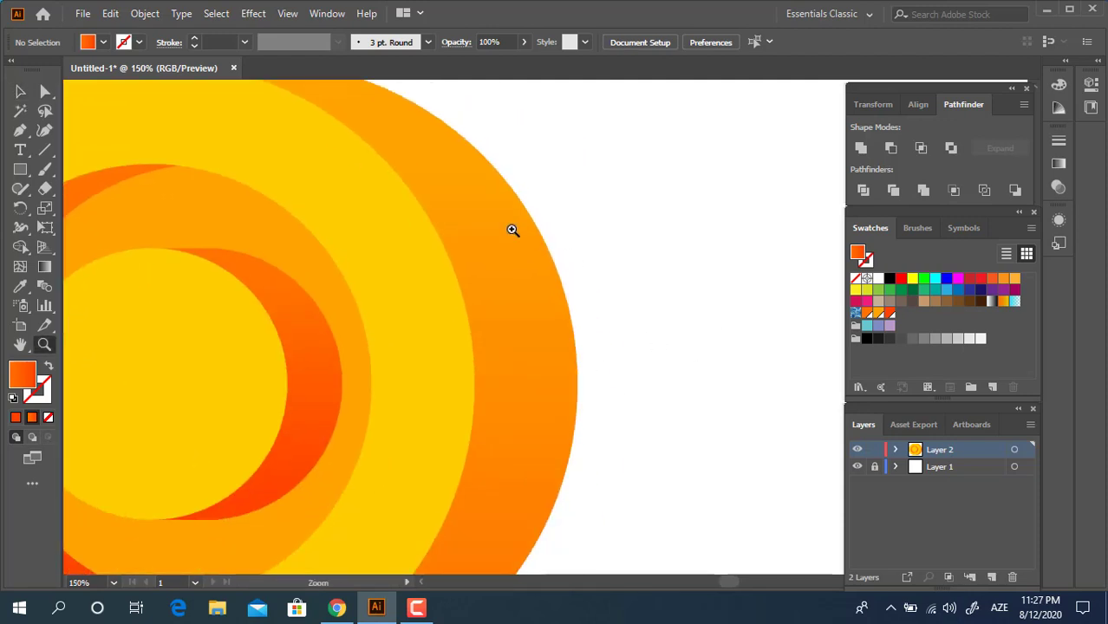
left_click(564, 297)
left_click_drag(563, 297, 506, 240)
left_click(20, 91)
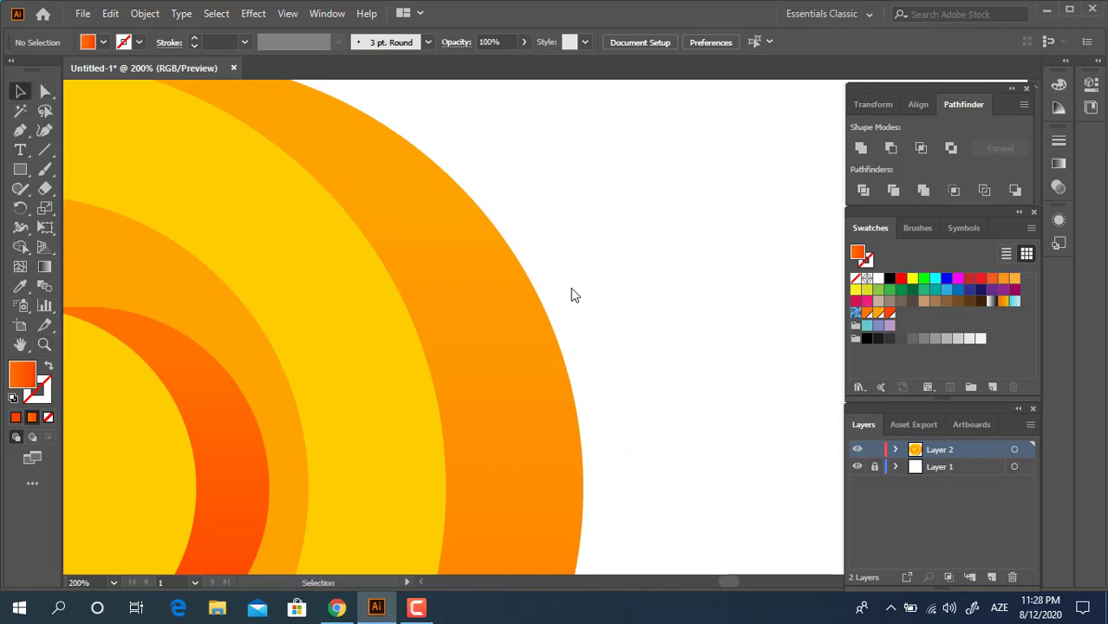
left_click(20, 130)
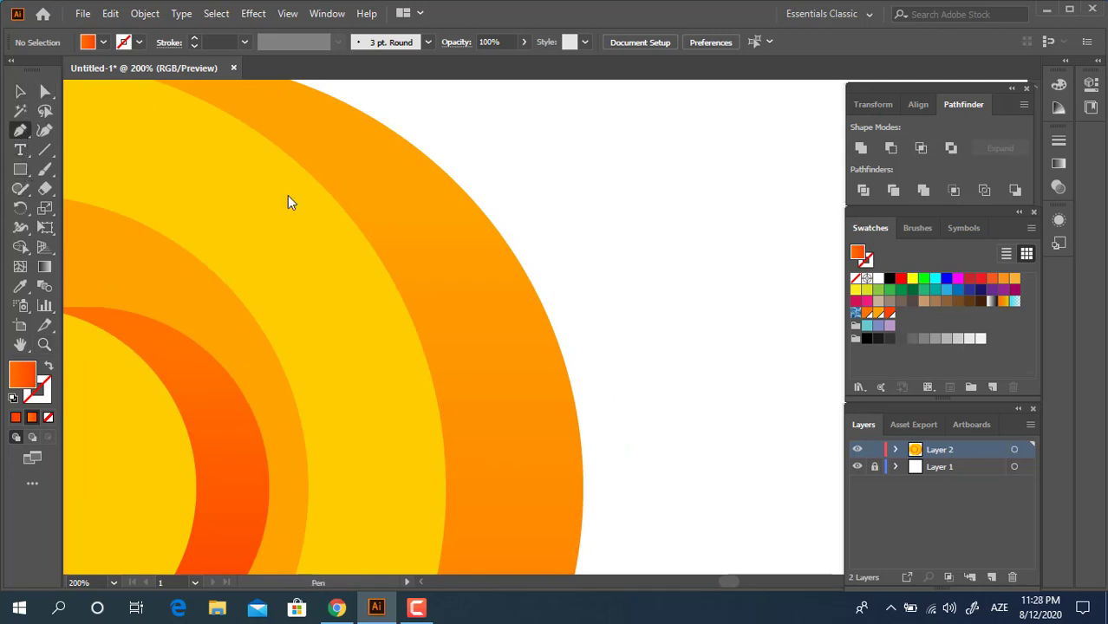
left_click(348, 269)
left_click(375, 254)
left_click_drag(392, 263, 355, 228)
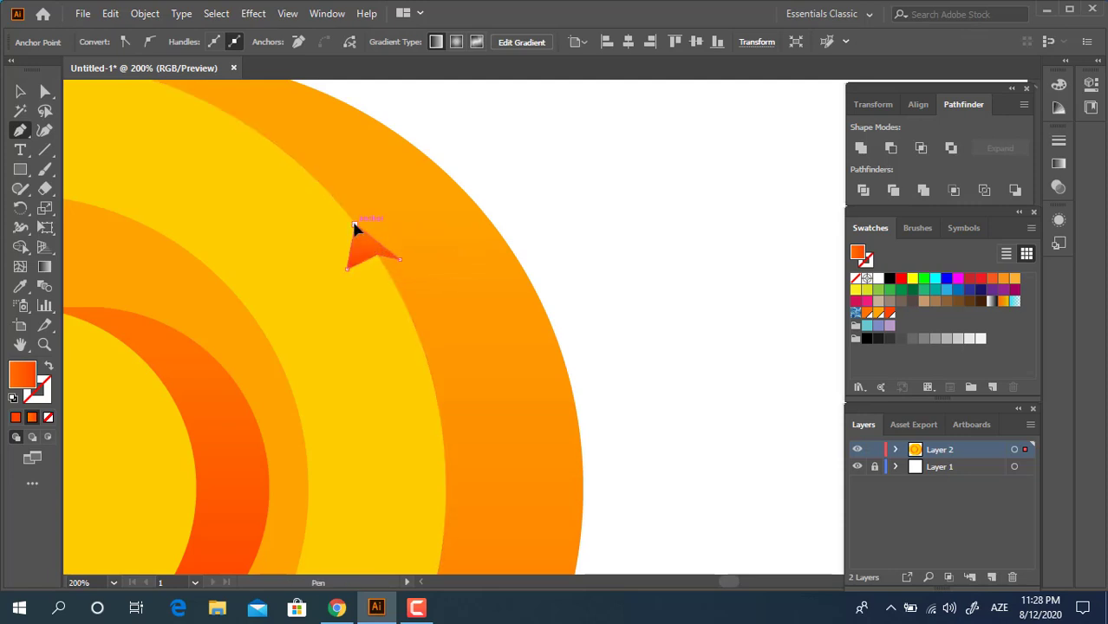
left_click(868, 313)
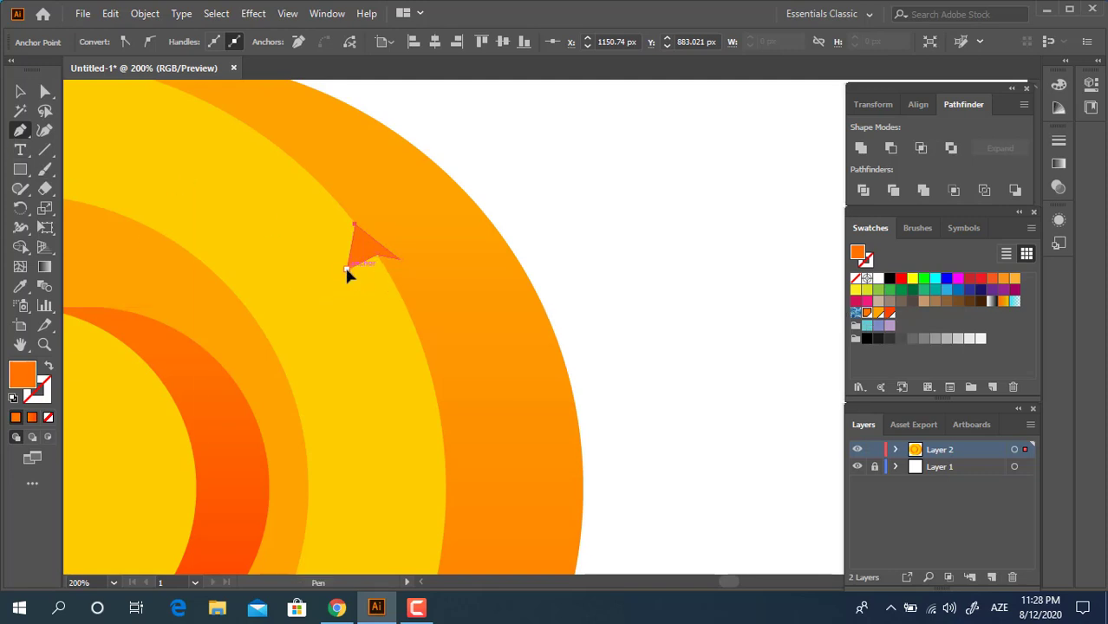
Step: Draw a second small closed shape directly below the orange notched one with the Pen tool, sharing its lower corner points
left_click(347, 269)
left_click(396, 288)
left_click(401, 260)
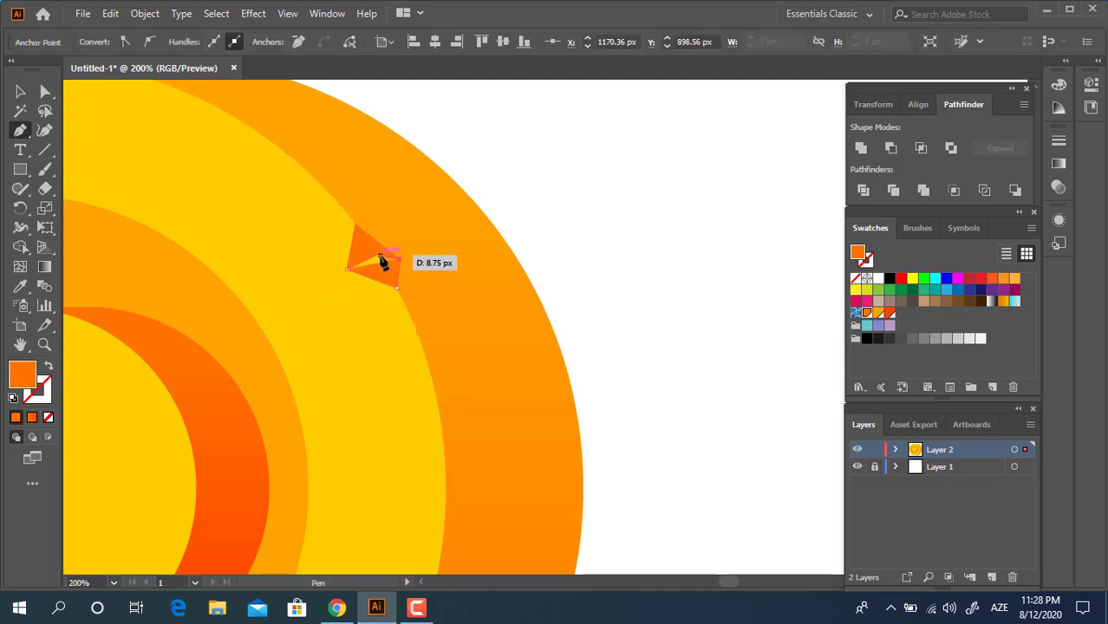
left_click(376, 254)
left_click(347, 269)
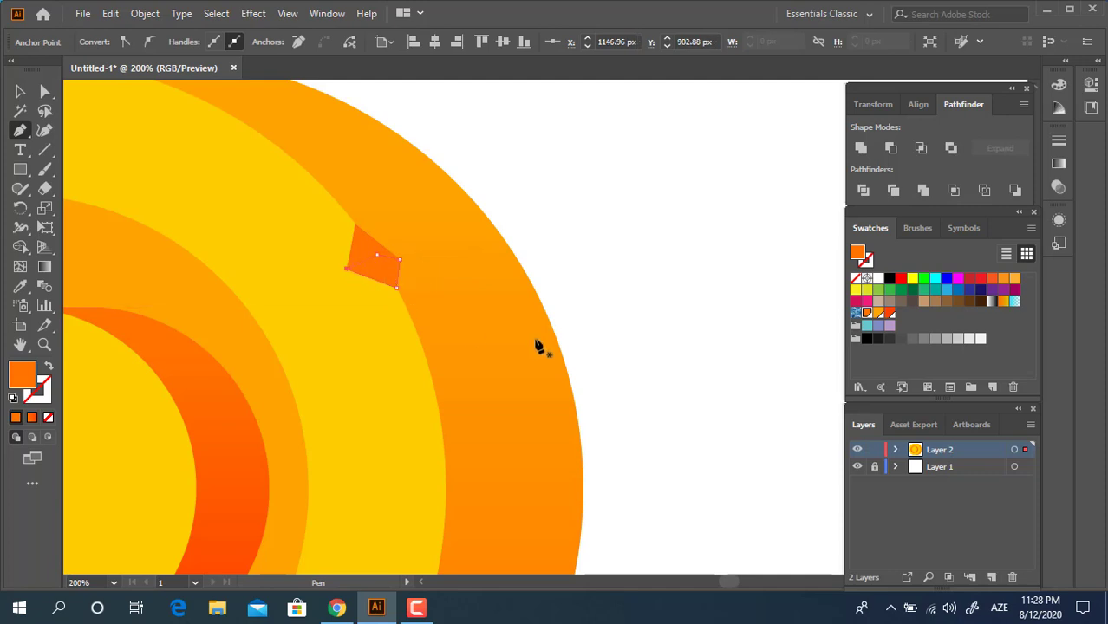
Step: Fill the lower notch shape with the circle's yellow, brighten the fill to FFE000, and deselect it
left_click(20, 286)
left_click(222, 245)
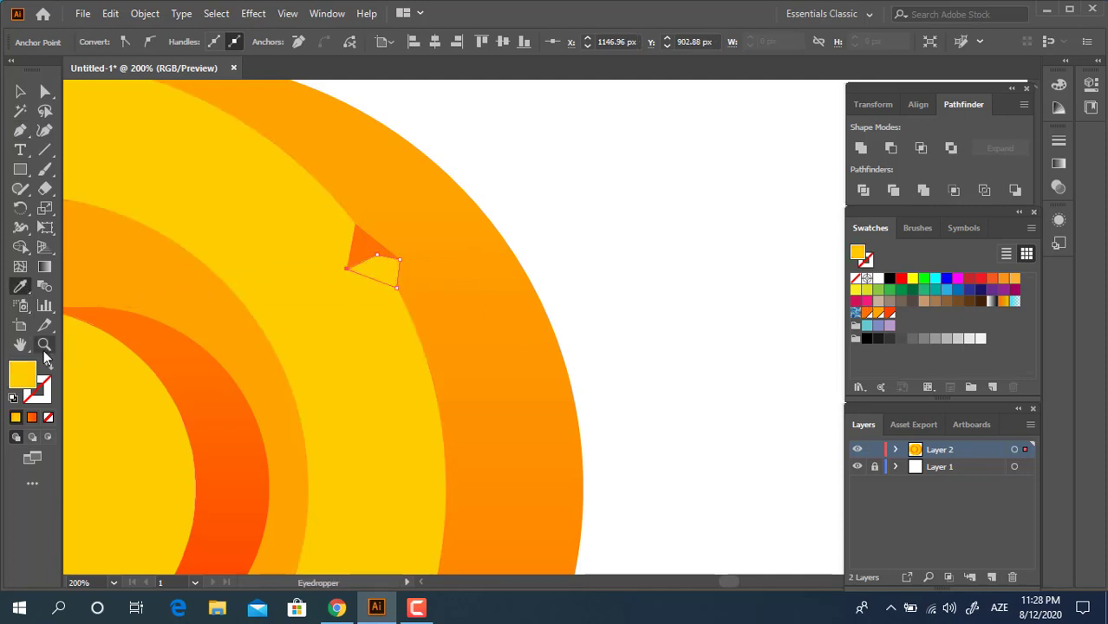
double_click(24, 374)
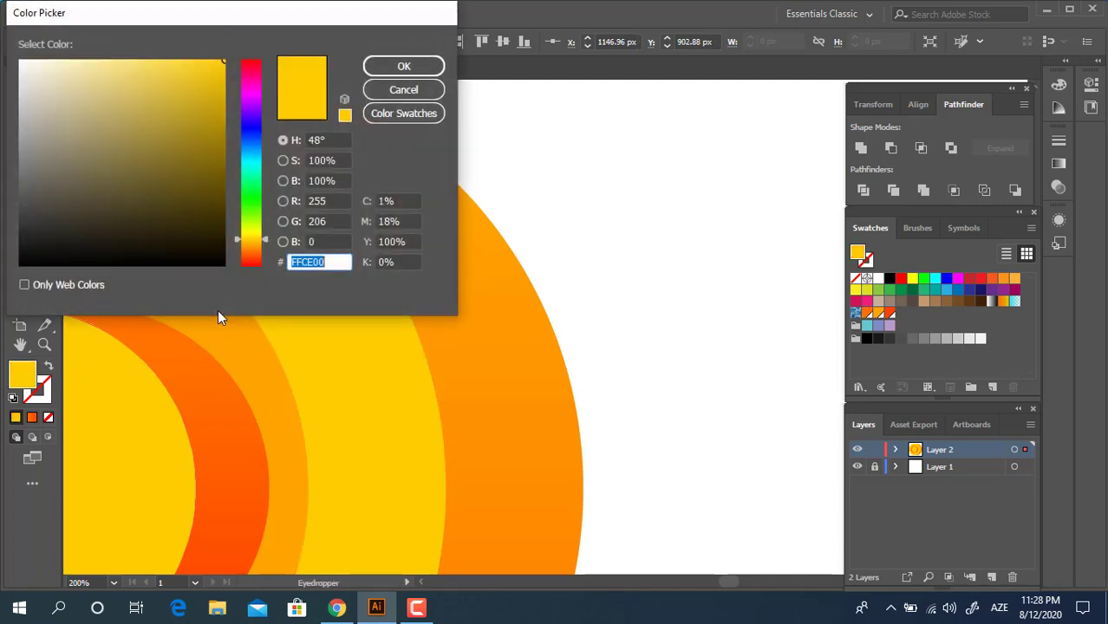
left_click(252, 242)
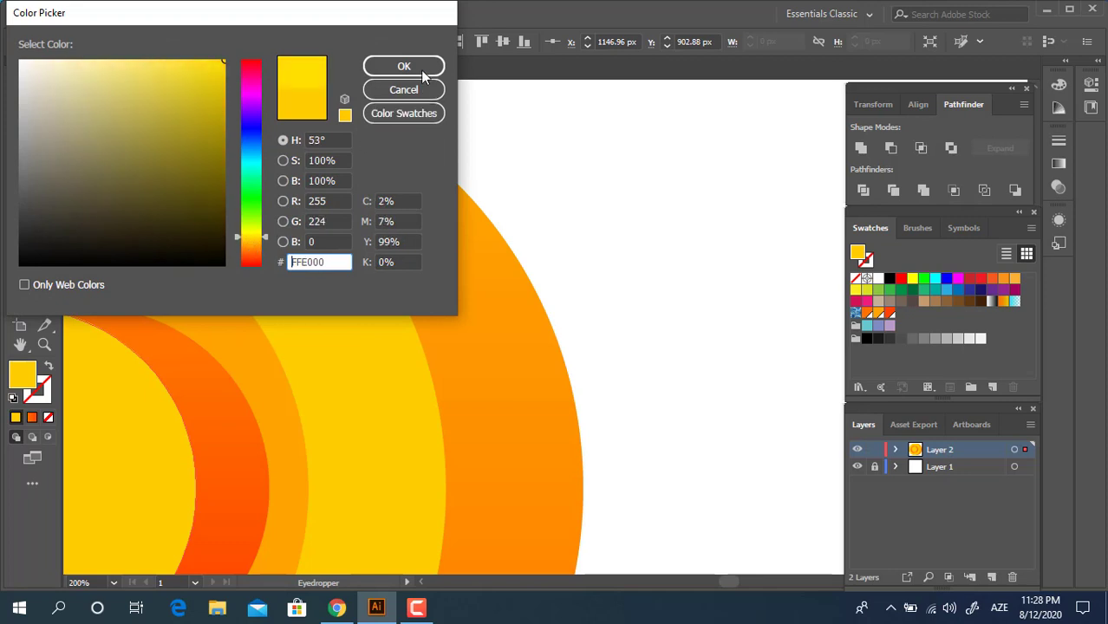
left_click(422, 73)
key("z")
left_click(373, 277, "alt")
left_click(380, 280, "alt")
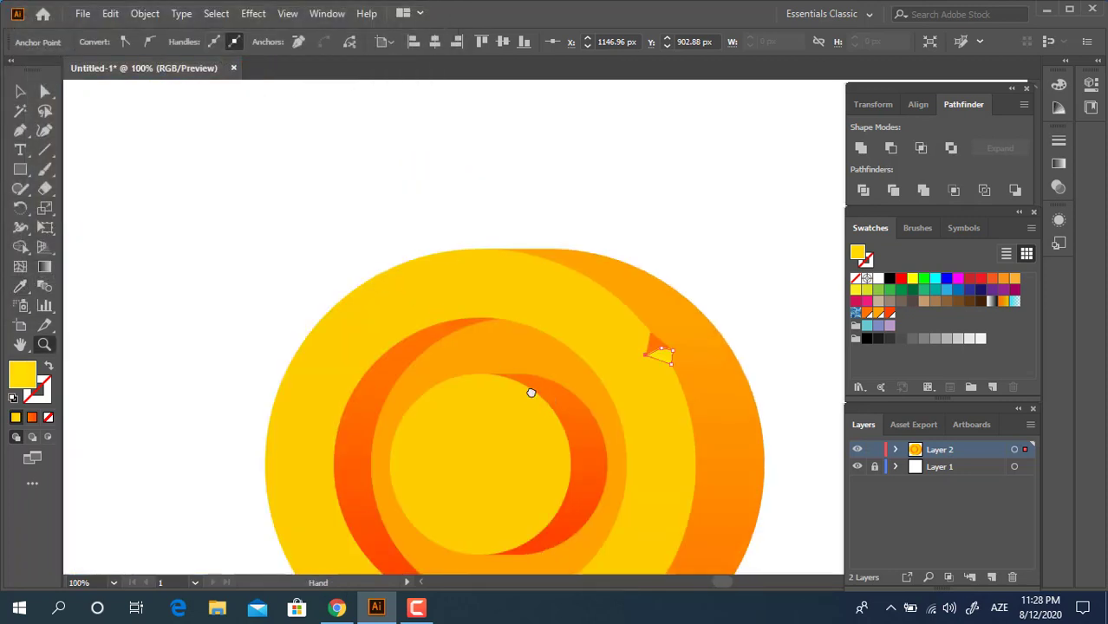
left_click_drag(532, 393, 413, 309)
left_click(20, 92)
left_click(698, 382)
Step: Draw a thin triangular facet along the notch's upper-right side with the Pen tool, fill it with the red-orange swatch, and deselect
key("z")
left_click_drag(637, 317, 334, 280)
left_click(484, 242)
left_click(308, 283)
left_click_drag(593, 344, 275, 277)
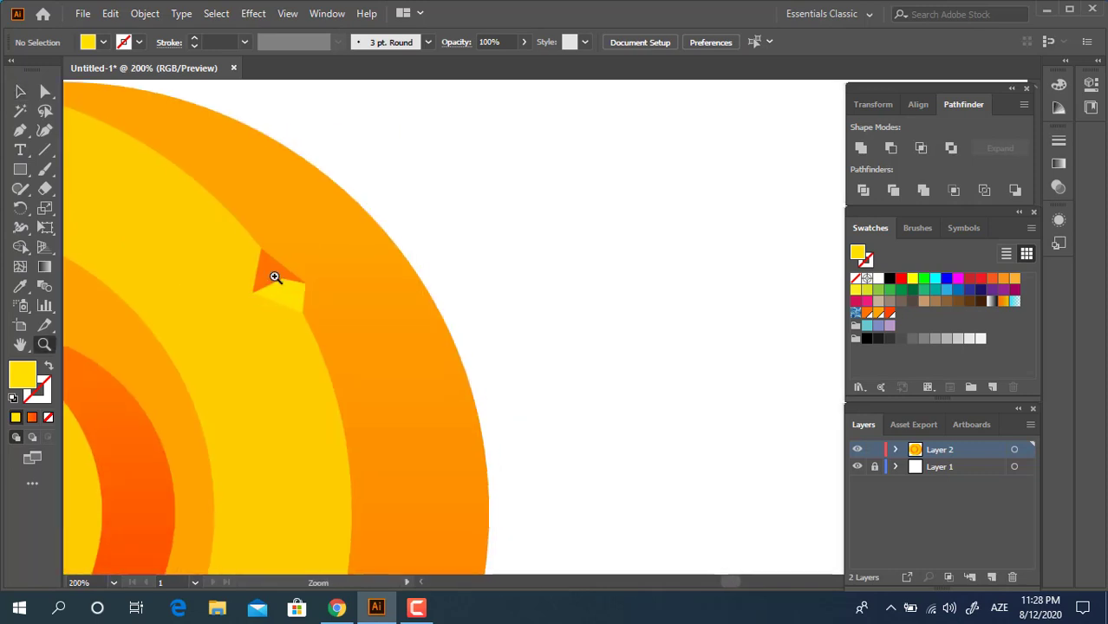
left_click(274, 278)
left_click_drag(307, 357, 90, 348)
key("p")
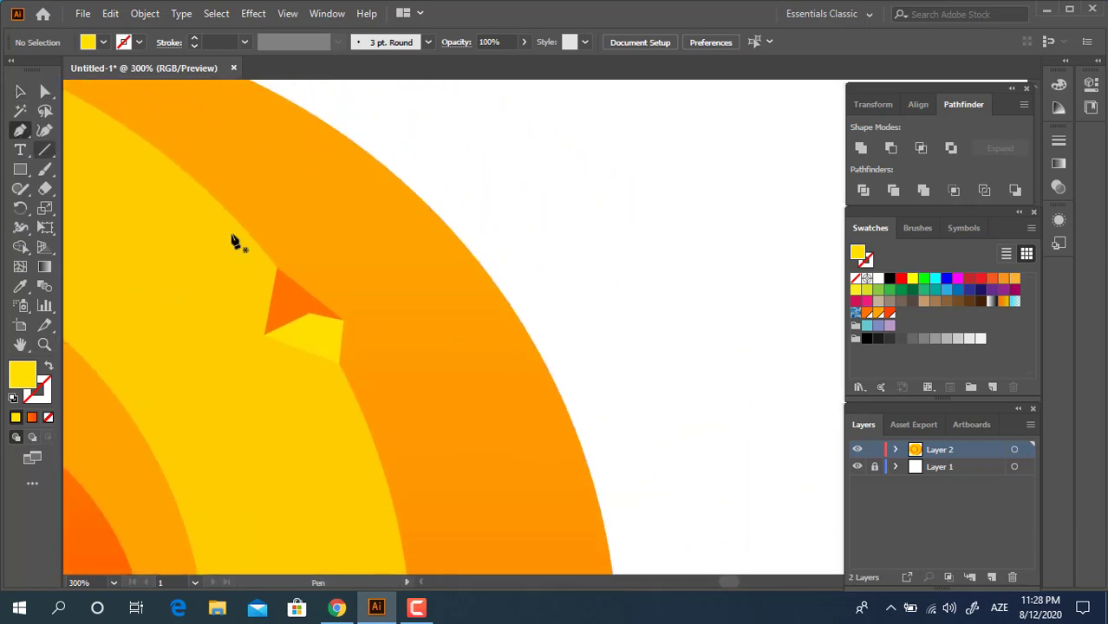
left_click(277, 270)
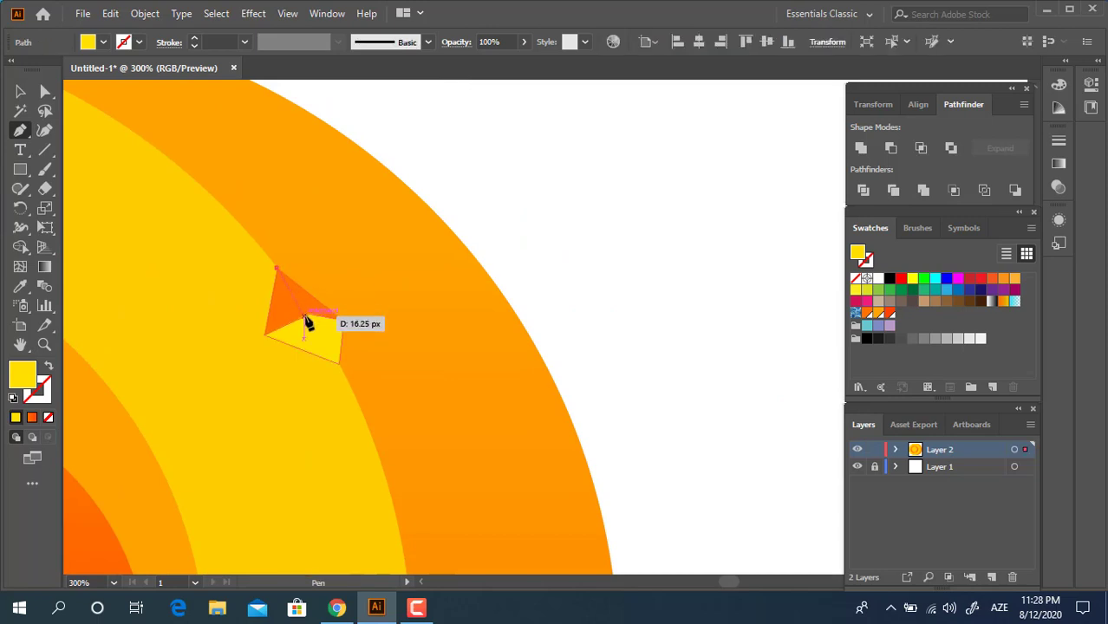
left_click(276, 270)
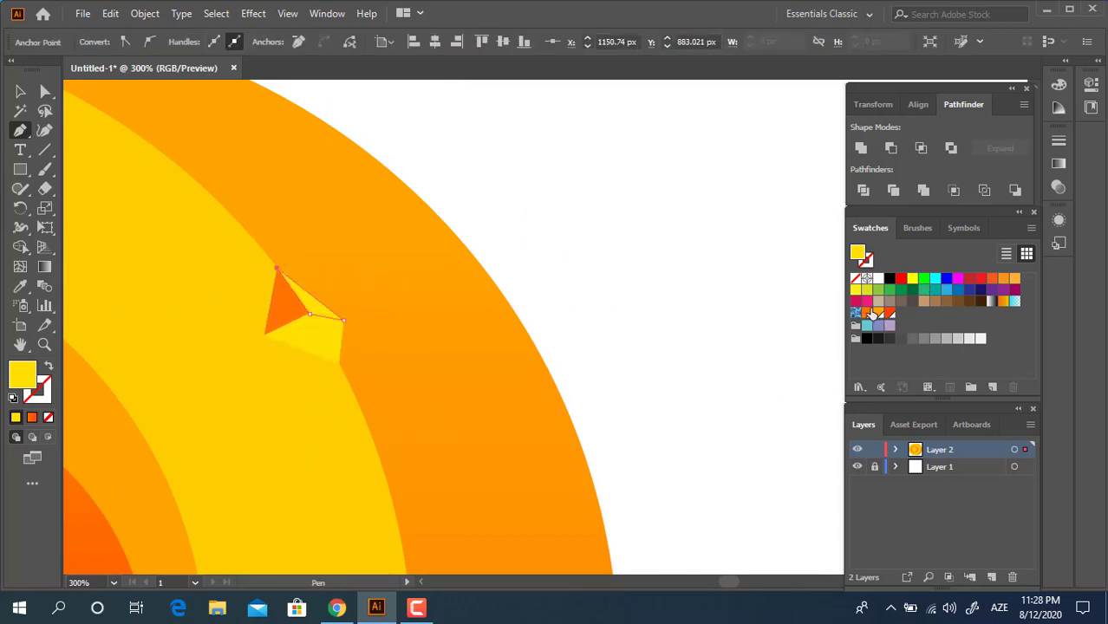
left_click(876, 313)
left_click(889, 312)
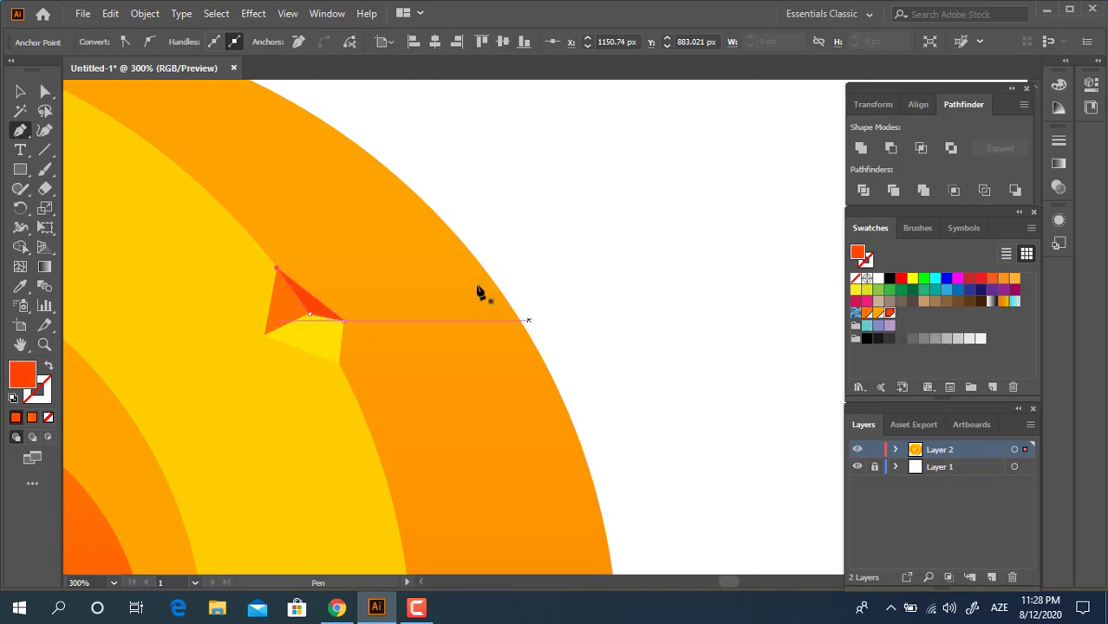
left_click(20, 91)
left_click(608, 330)
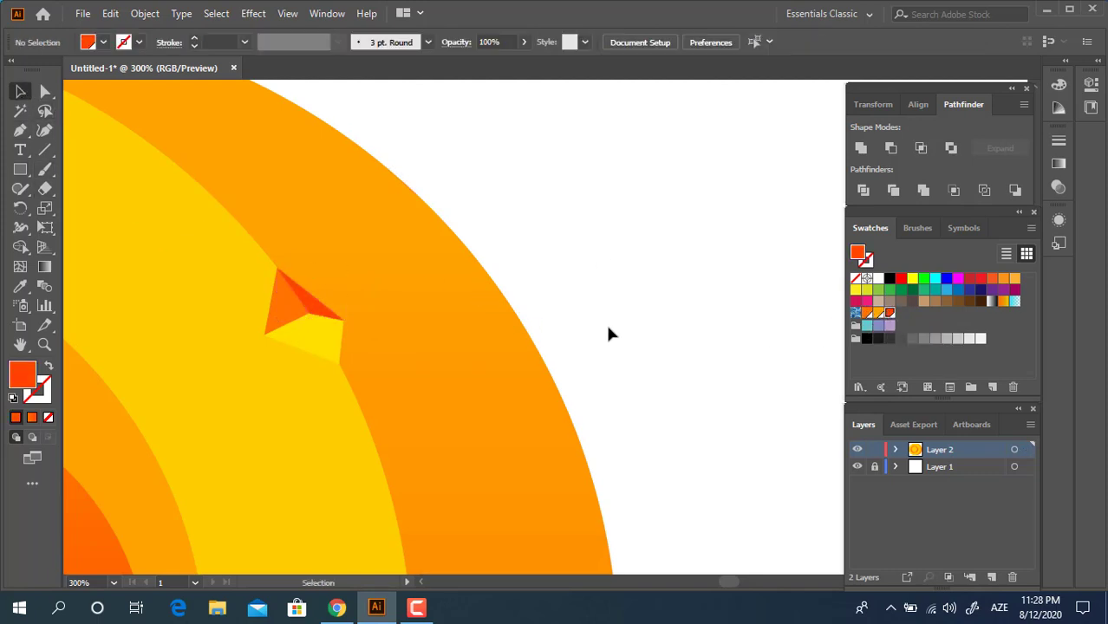
Step: Draw a triangle with the Pen tool over the bright yellow notch shape, joining its inner point to its two lower corners
left_click(331, 347)
left_click(20, 130)
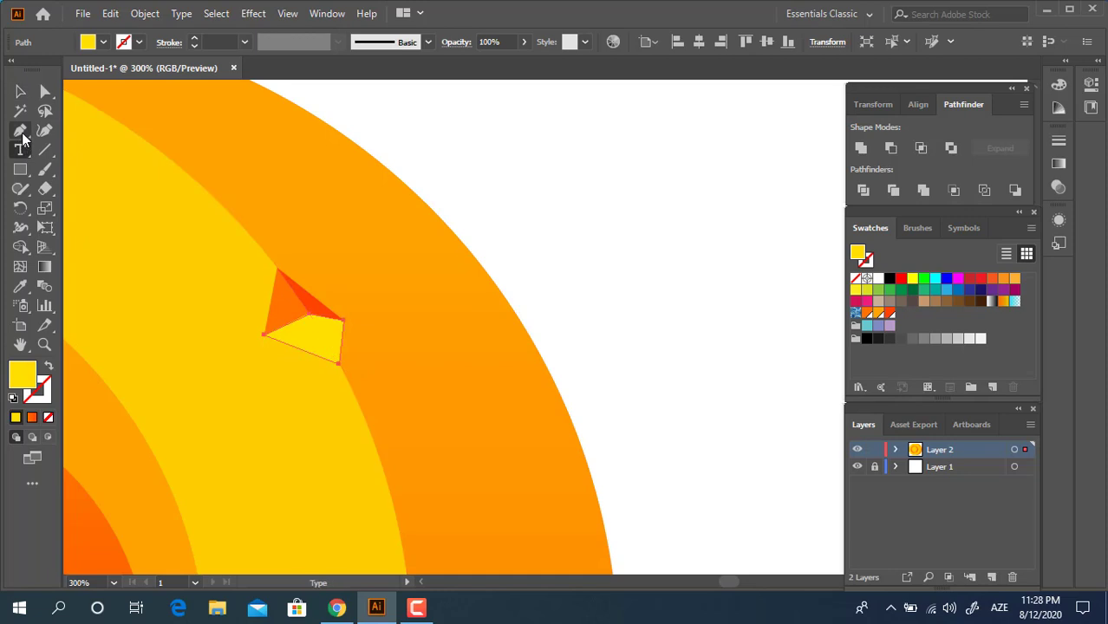
left_click(311, 315)
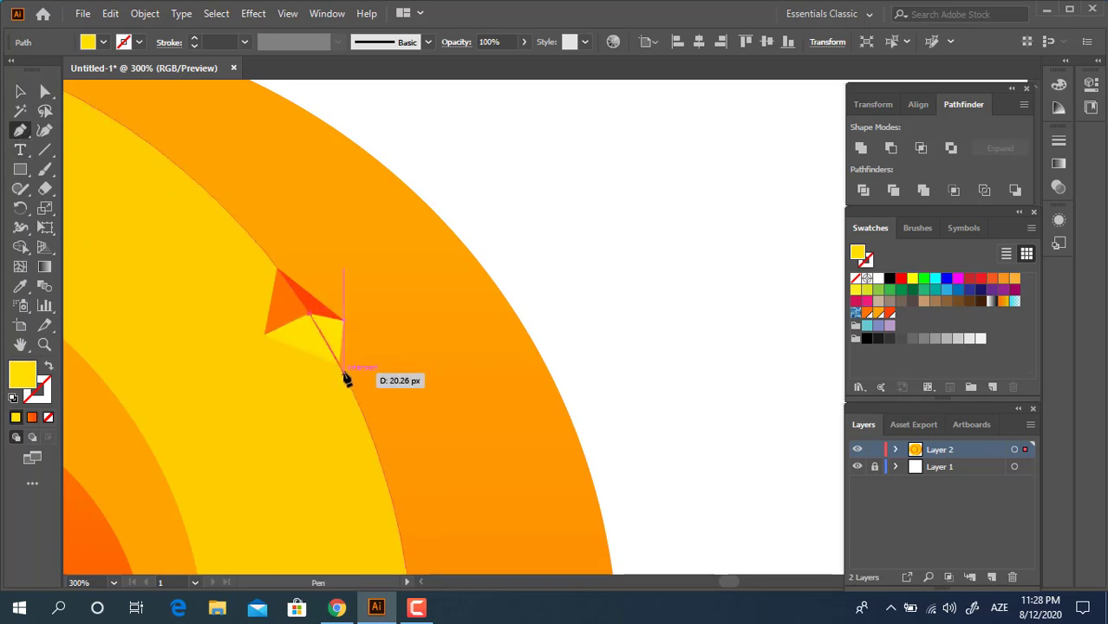
left_click(338, 364)
left_click(265, 340)
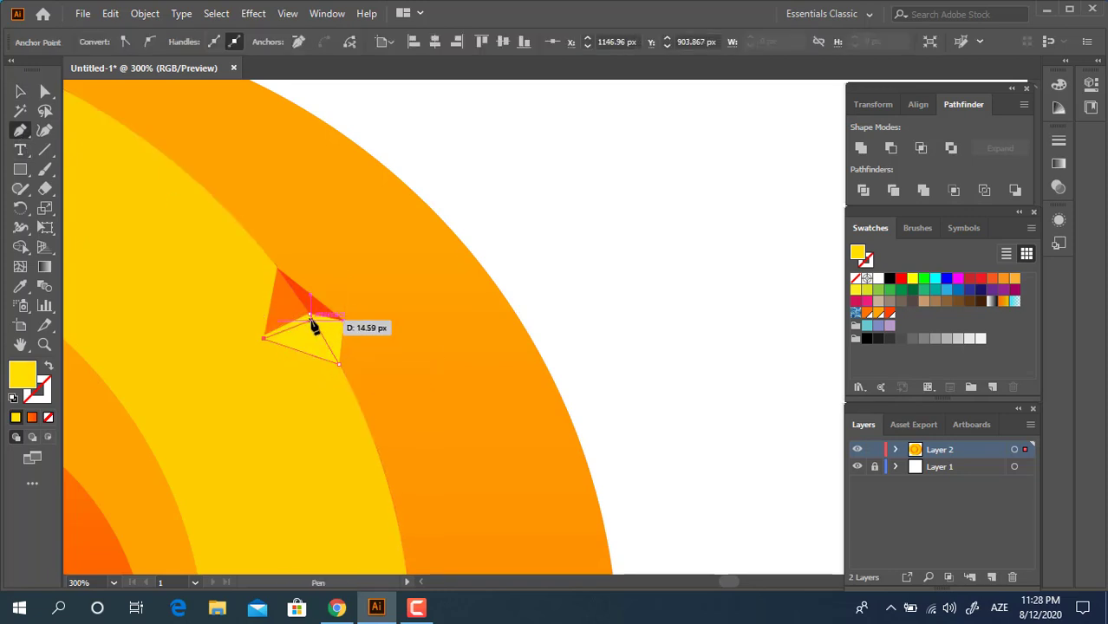
key("ctrl+z")
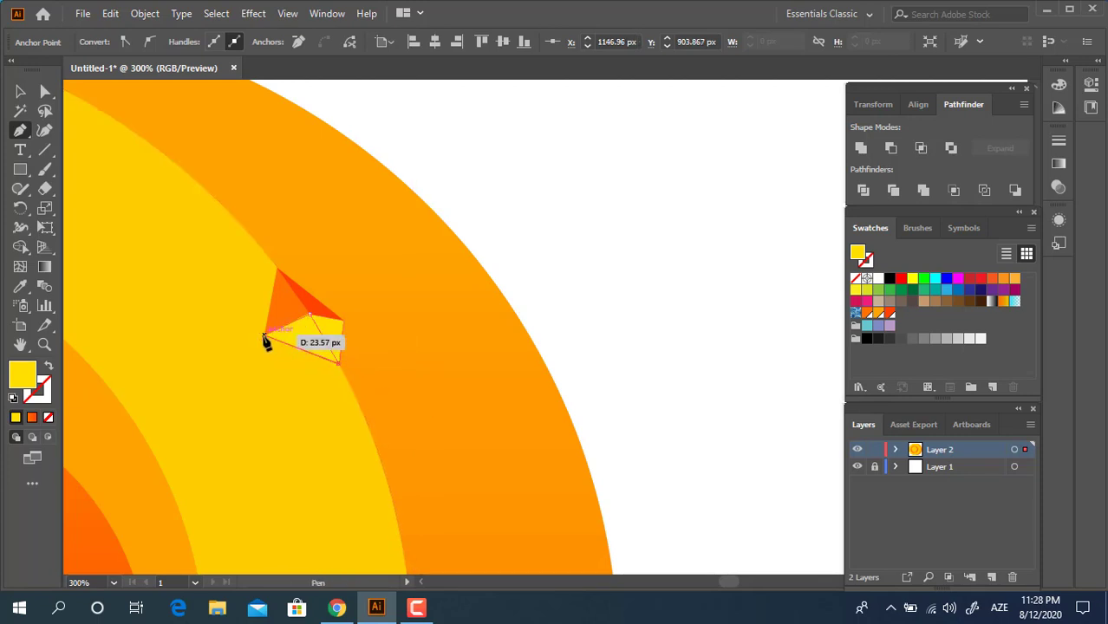
key("ctrl+z")
left_click(264, 338)
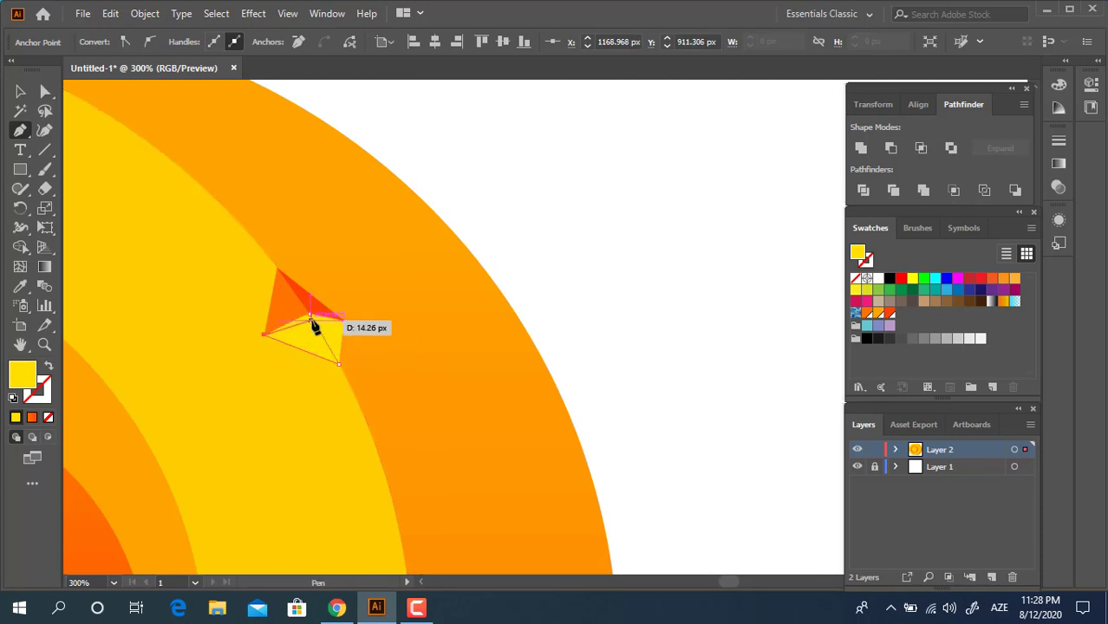
left_click(311, 315)
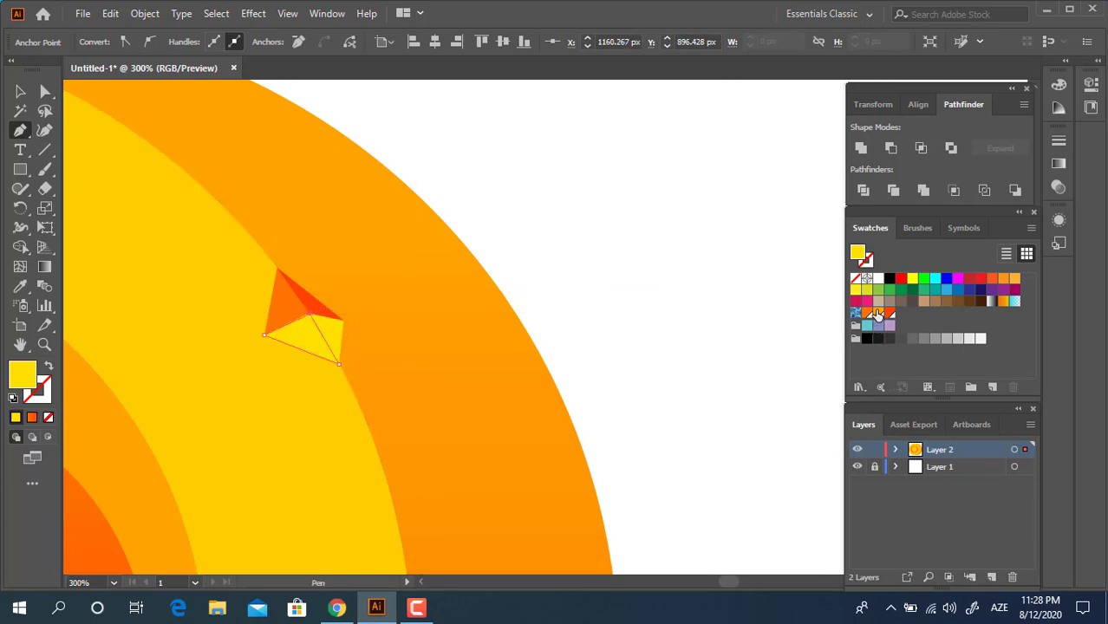
left_click(20, 91)
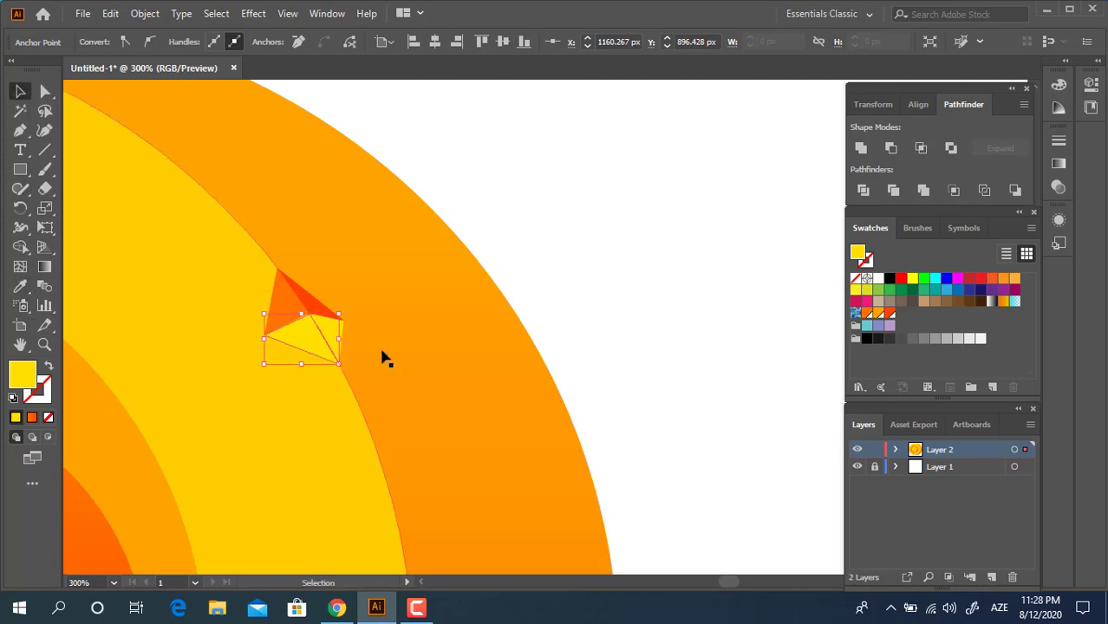
Step: Recolor the original four-cornered yellow notch shape with the large circle's yellow and deselect it
left_click(287, 354)
left_click(21, 287)
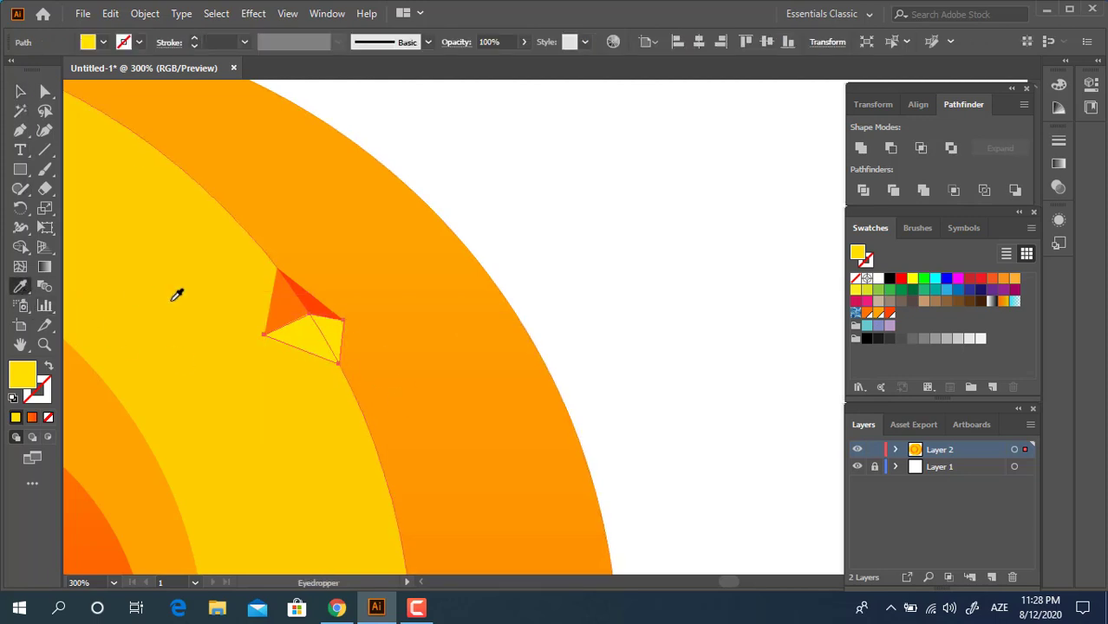
left_click(171, 300)
left_click(20, 92)
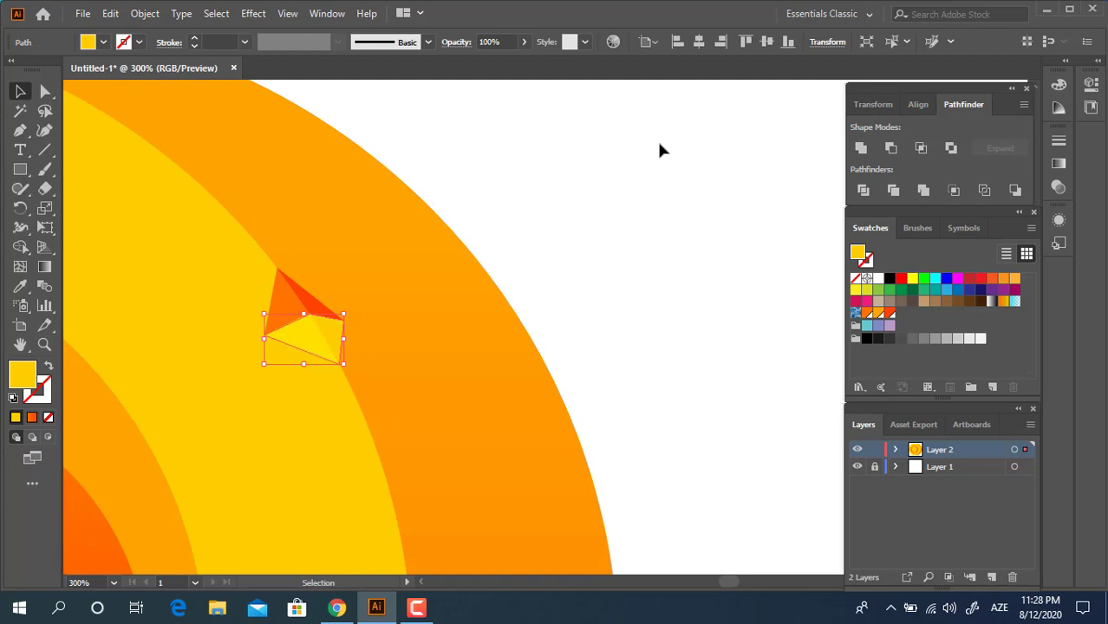
left_click(601, 257)
Step: Examine how the faceted notch looks within the whole circle illustration
key("z")
left_click(577, 245)
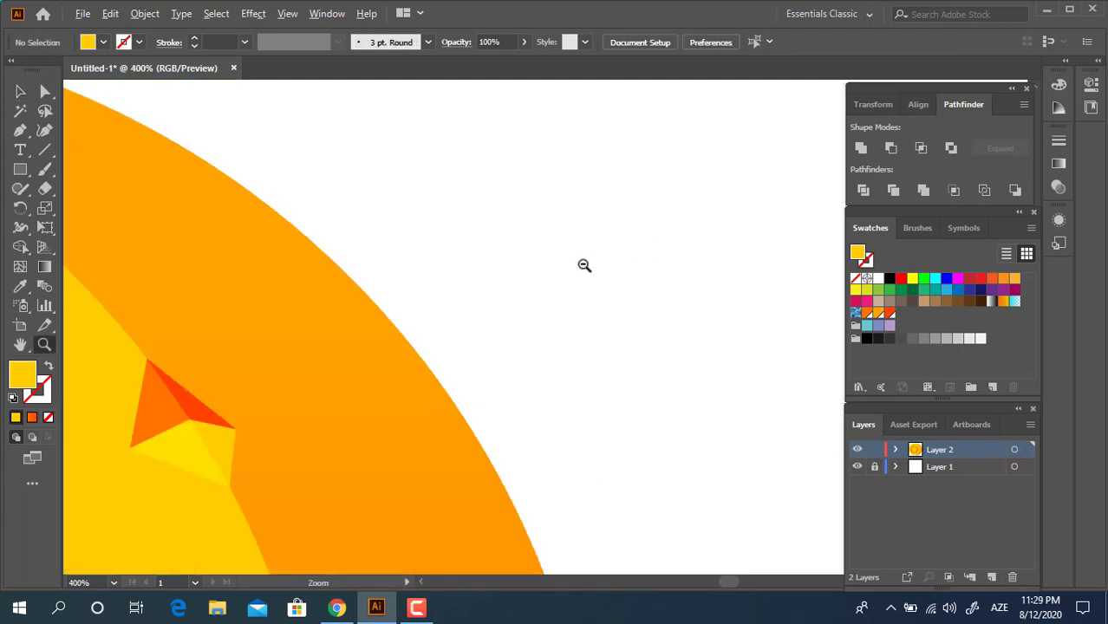
left_click(585, 265, "alt")
left_click(585, 265, "alt")
left_click(583, 265, "alt")
left_click_drag(460, 400, 697, 112)
left_click(625, 218, "alt")
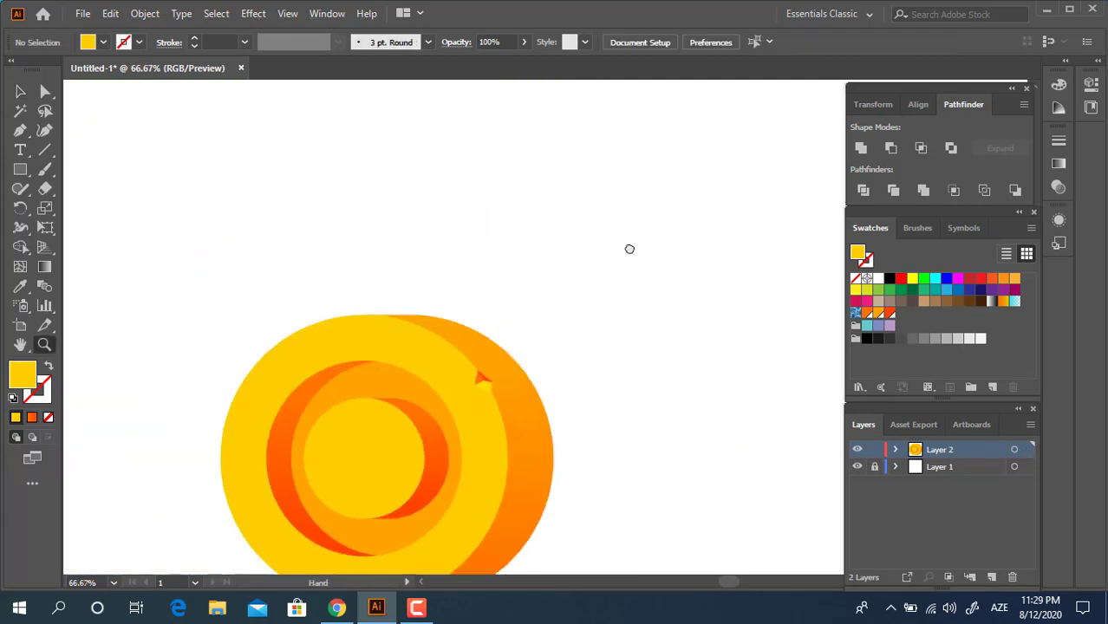
left_click_drag(623, 287, 689, 96)
left_click_drag(641, 192, 668, 250)
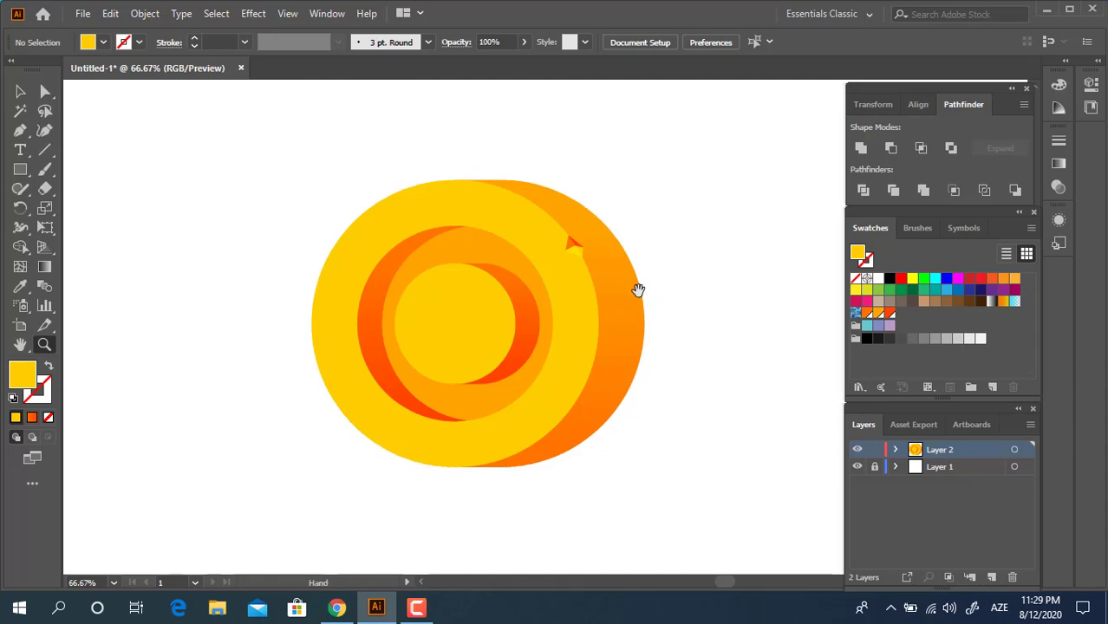
left_click_drag(638, 290, 579, 310)
Step: Draw a five-point notched shape across the crescent's lower-left outer edge with the Pen tool and fill it with the darker orange swatch
left_click(252, 345)
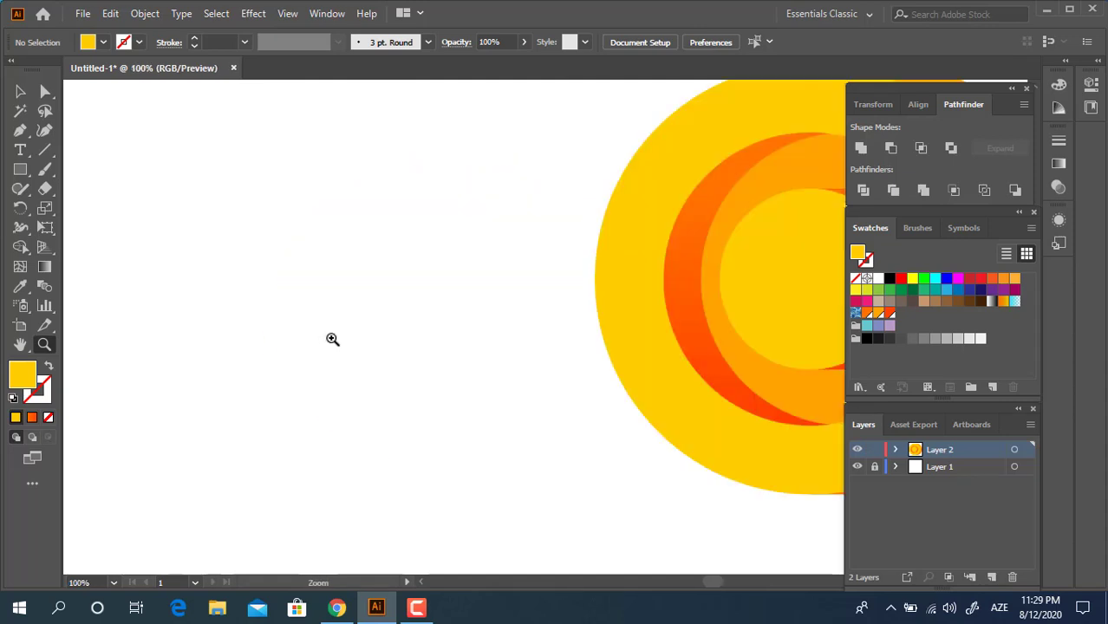
left_click_drag(333, 329, 63, 333)
left_click(513, 363)
left_click_drag(444, 387, 257, 392)
left_click(329, 351)
left_click(28, 134)
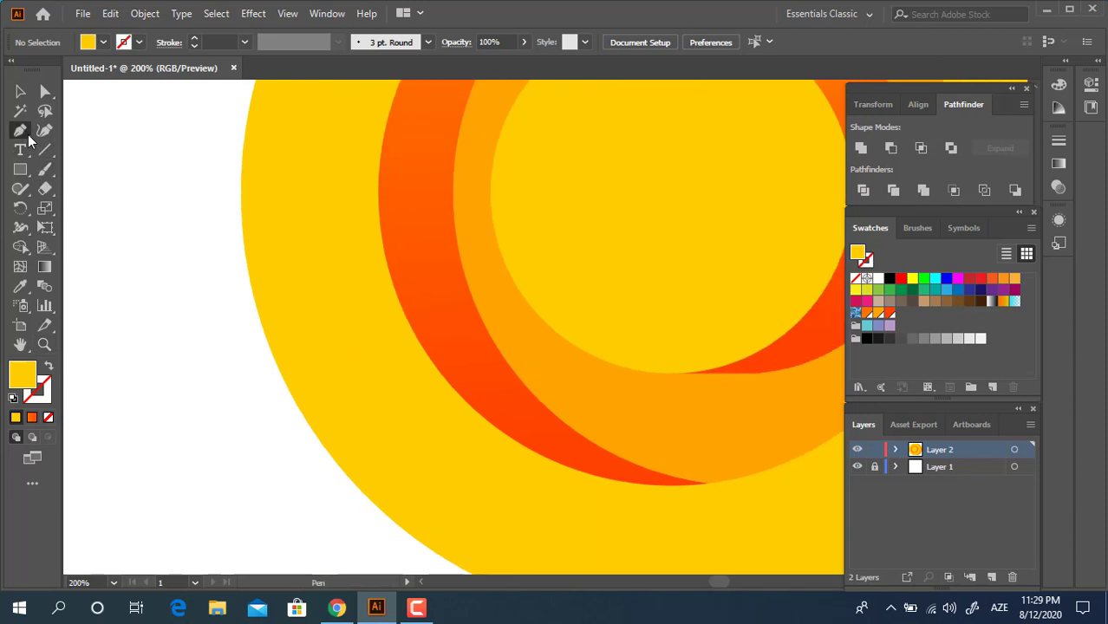
left_click(385, 256)
left_click(358, 310)
left_click(378, 298)
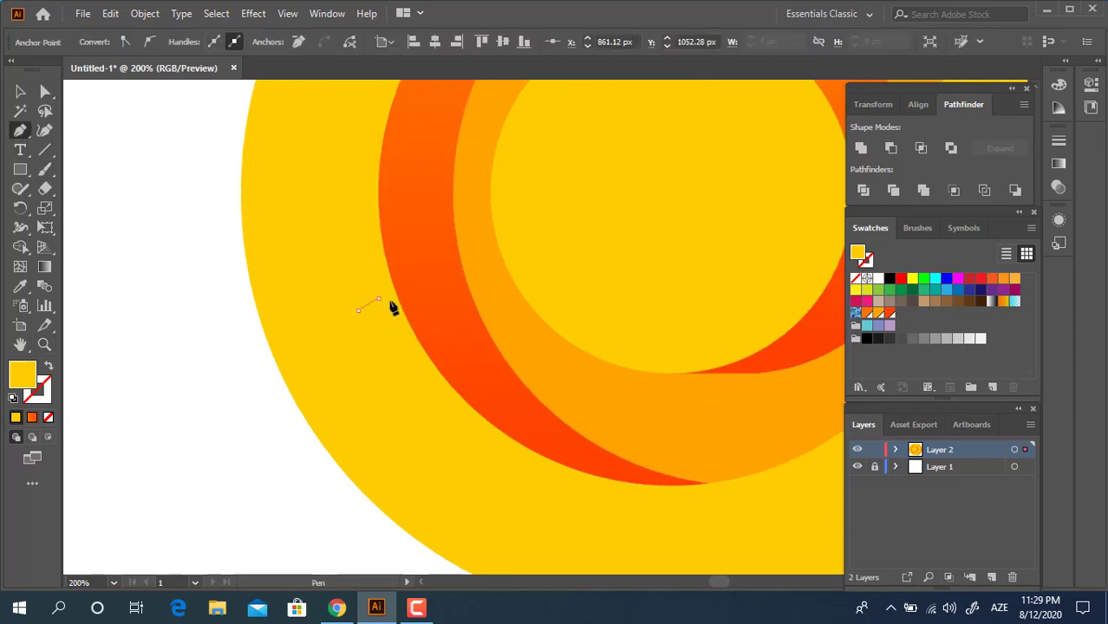
left_click(400, 302)
left_click(433, 309)
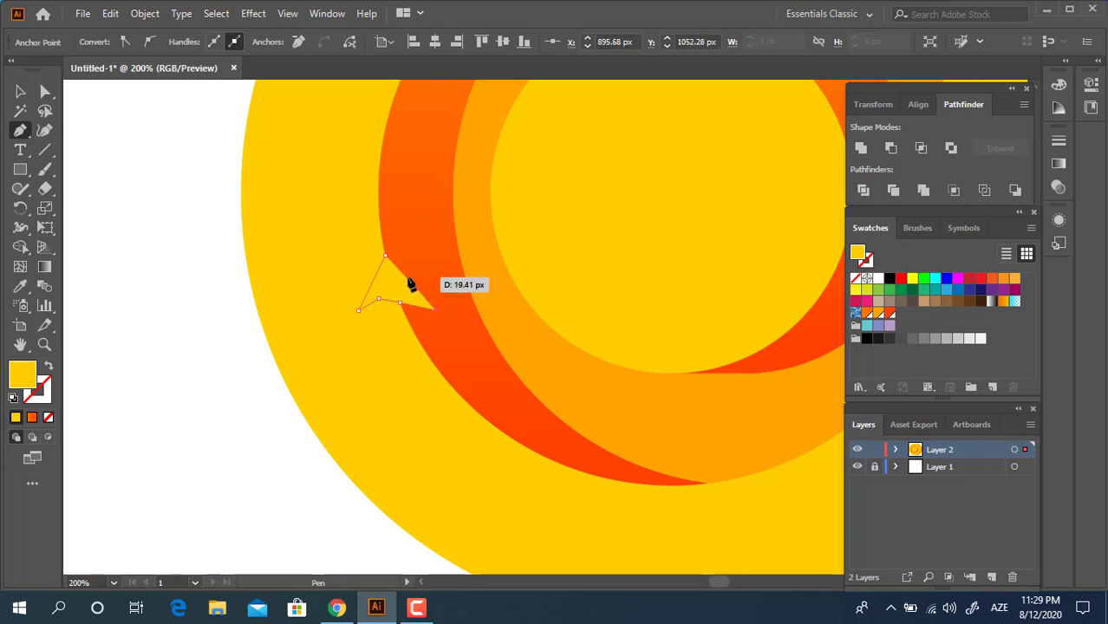
left_click(385, 257)
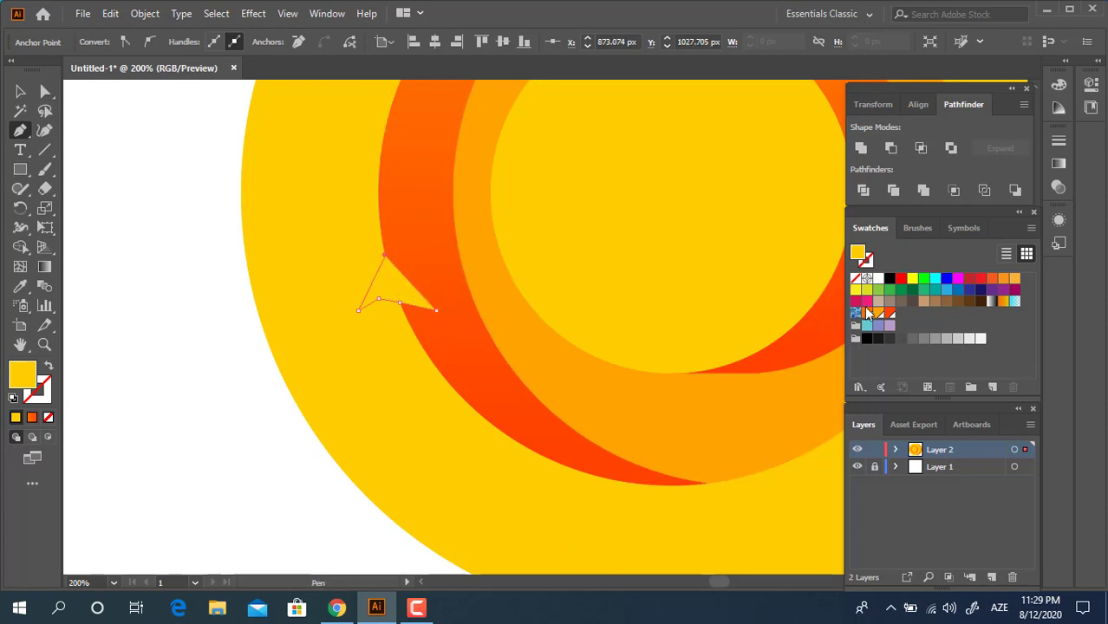
left_click(867, 313)
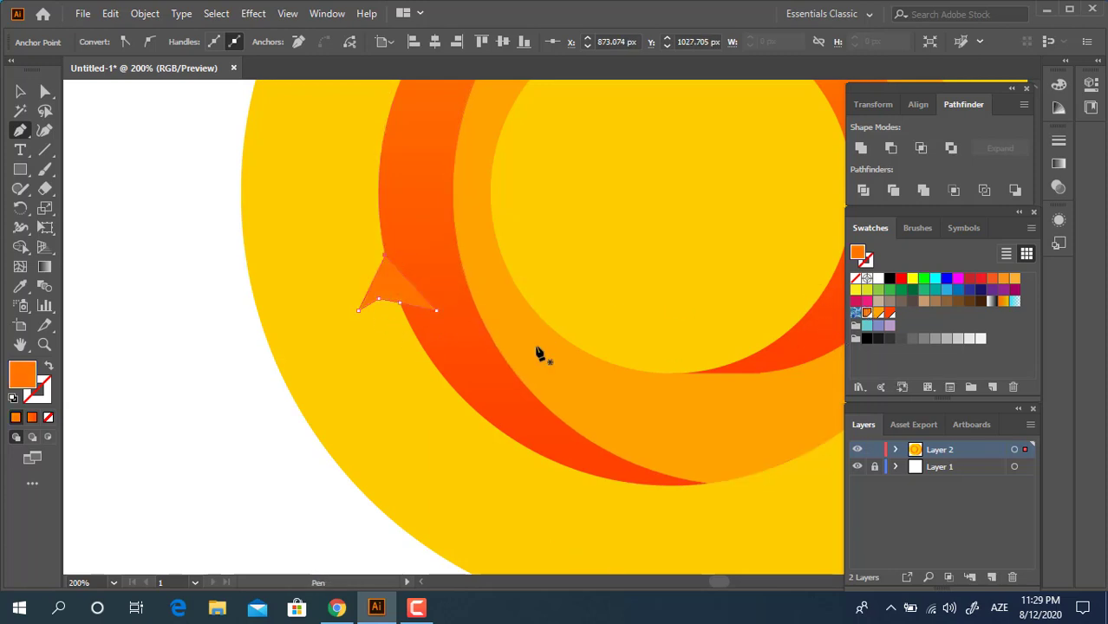
Step: Draw a closed shape directly below the crescent's orange notch with the Pen tool, sharing the notch's lower points
left_click(421, 344)
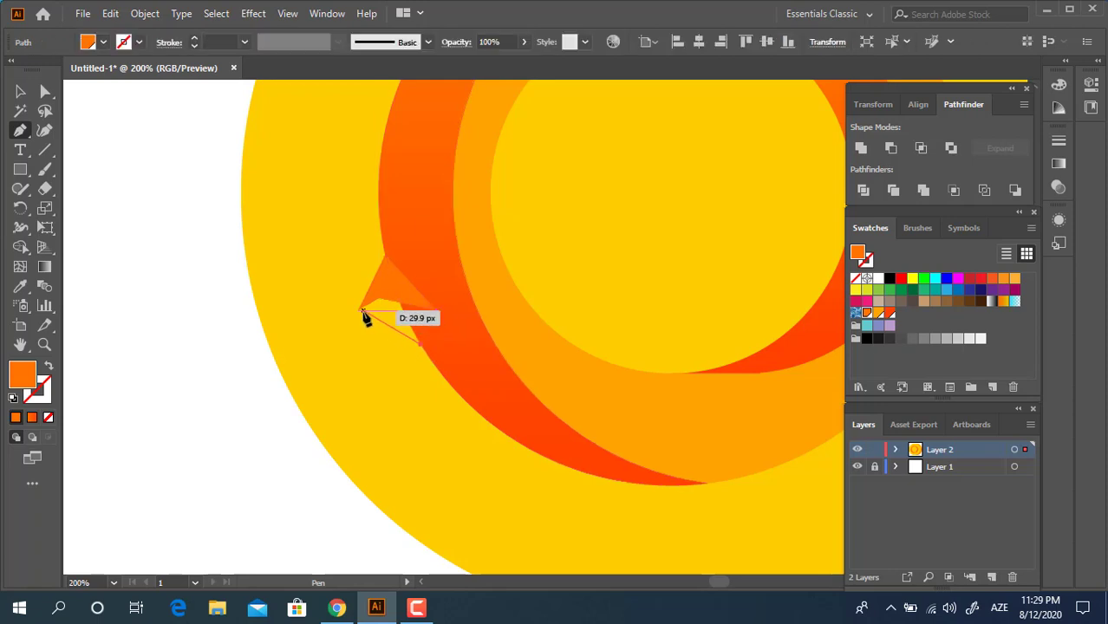
left_click(358, 309)
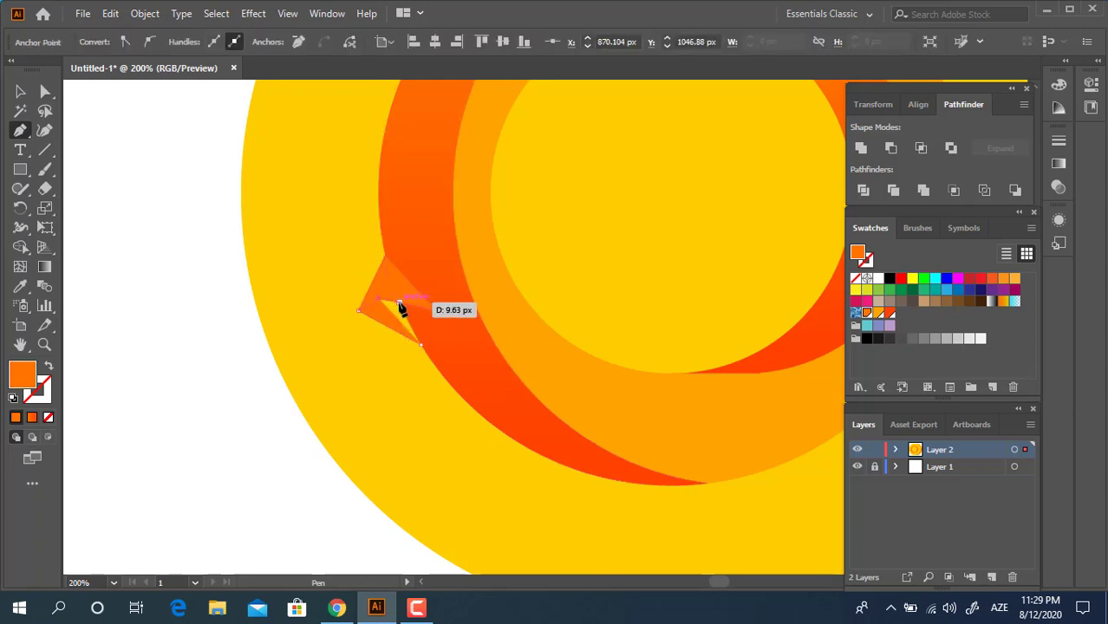
left_click(436, 311)
left_click(422, 345)
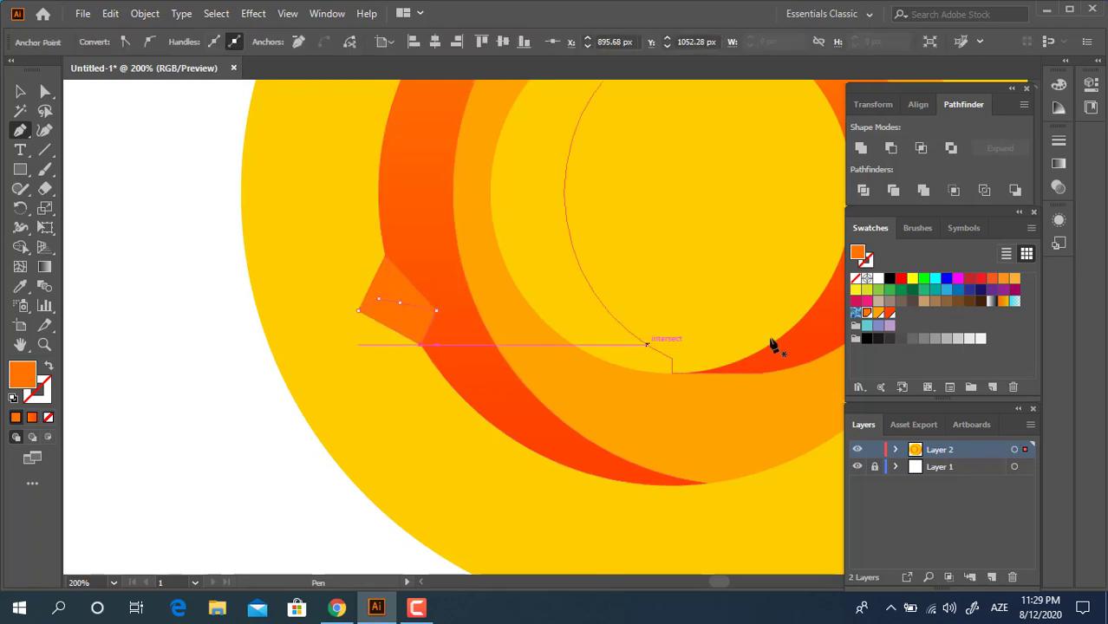
Step: Fill the crescent notch's lower shape with the bright yellow sampled from the upper-right notch and deselect it
left_click(881, 315)
left_click_drag(655, 276, 348, 512)
key("i")
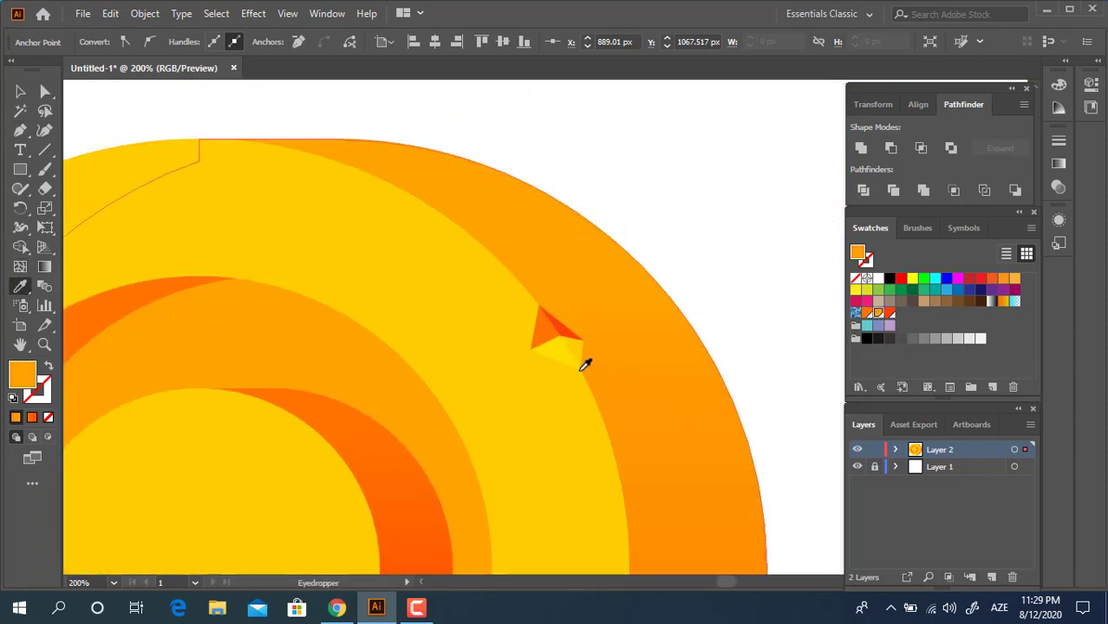
left_click(586, 365)
left_click_drag(417, 444, 615, 316)
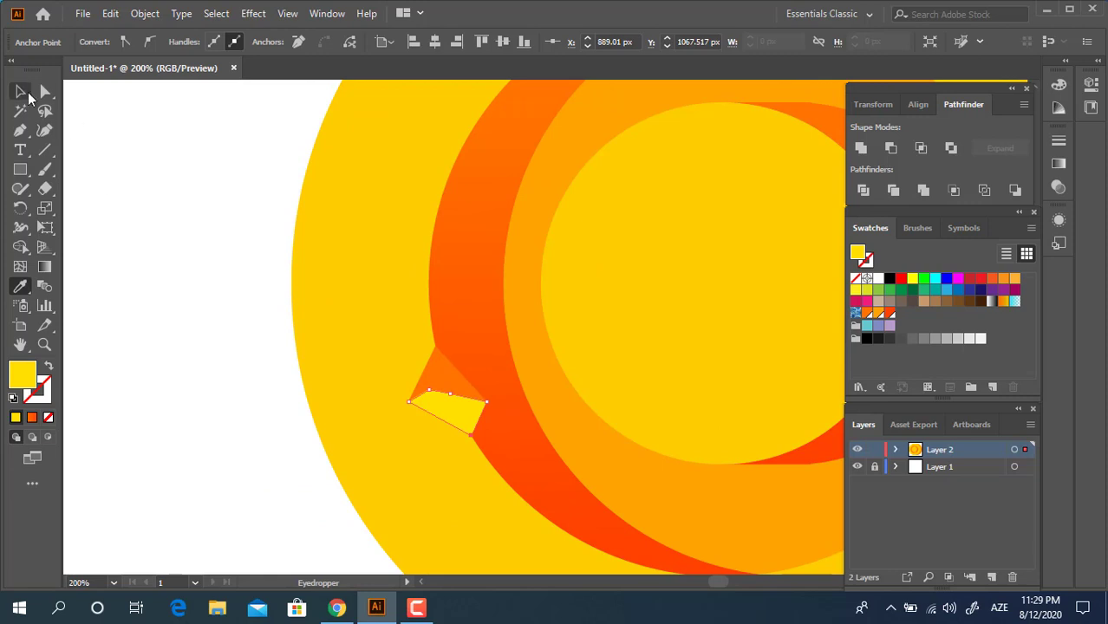
left_click(24, 94)
left_click(290, 279)
Step: Examine the whole circle illustration with both edge notches in view
key("z")
left_click(239, 291, "alt")
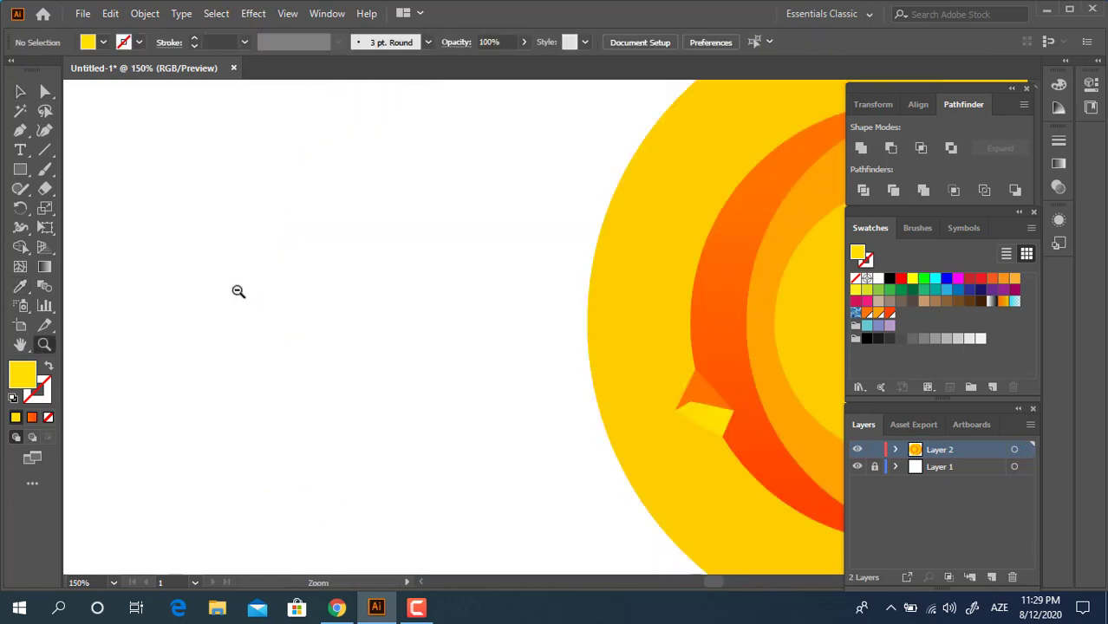
left_click(238, 290, "alt")
left_click_drag(638, 359, 396, 444)
left_click(523, 404, "alt")
left_click_drag(559, 409, 488, 393)
left_click_drag(520, 342, 464, 352)
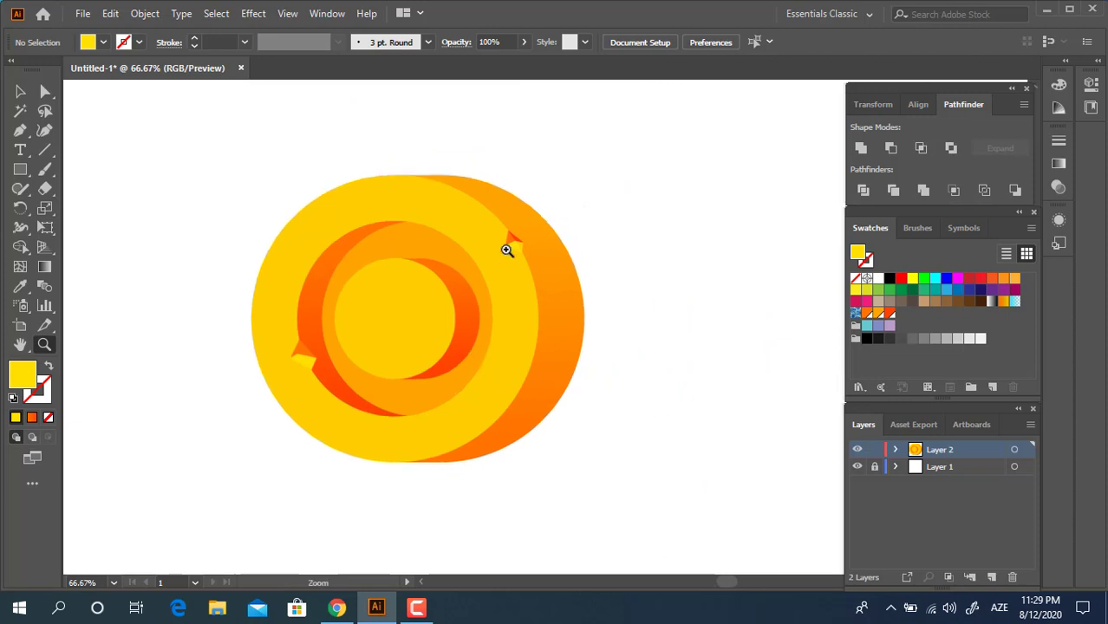
left_click(508, 250)
left_click_drag(633, 314, 574, 204)
left_click(21, 91)
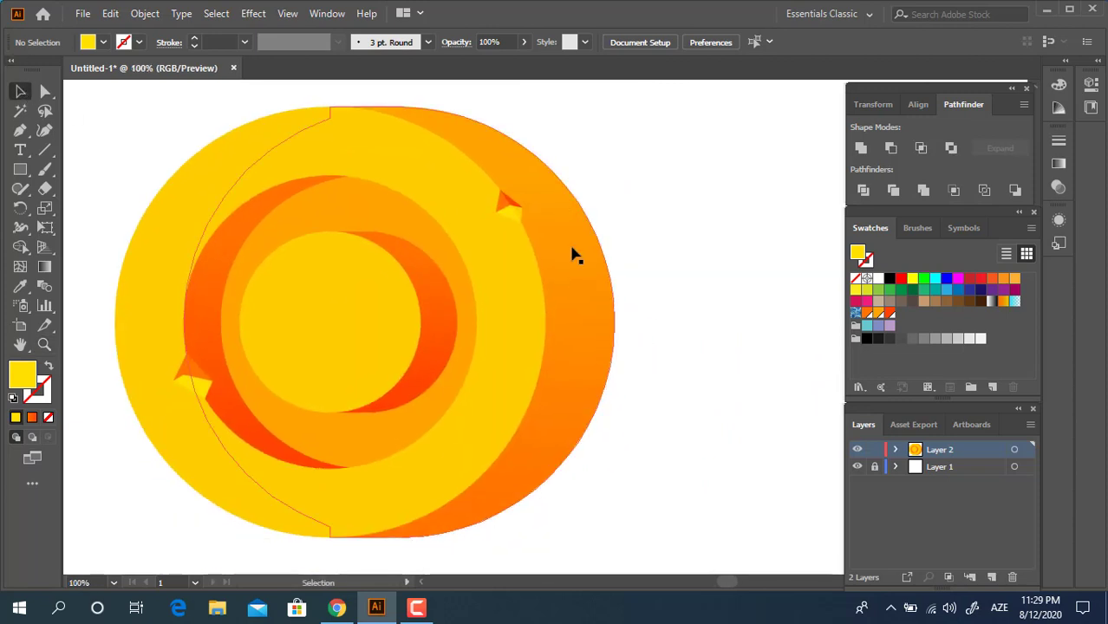
left_click(509, 211)
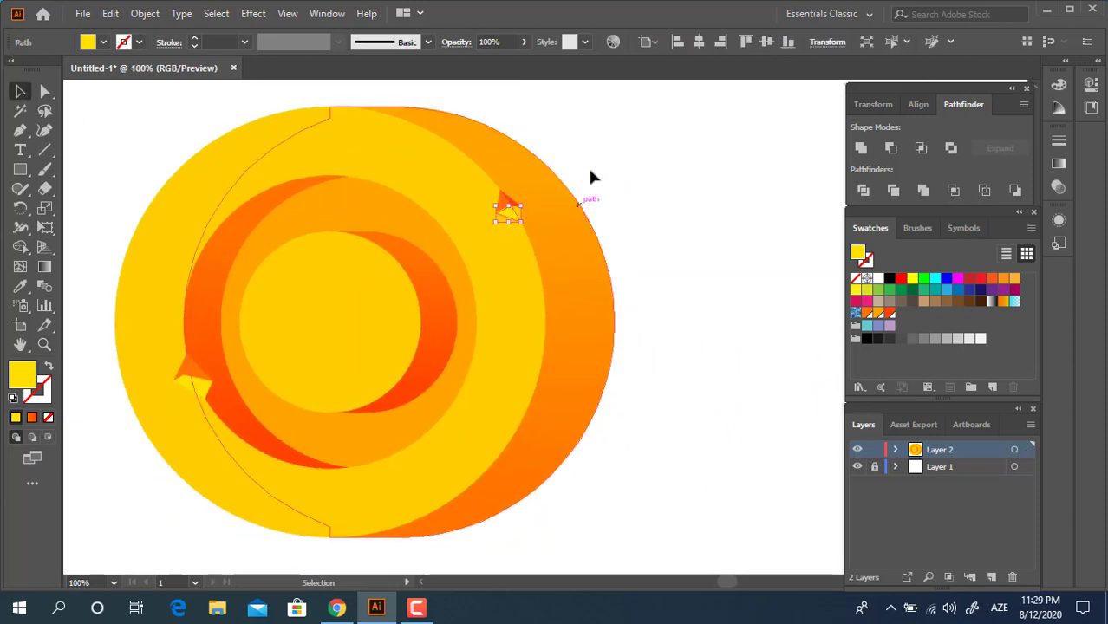
left_click(542, 213)
left_click(517, 205)
left_click(753, 229)
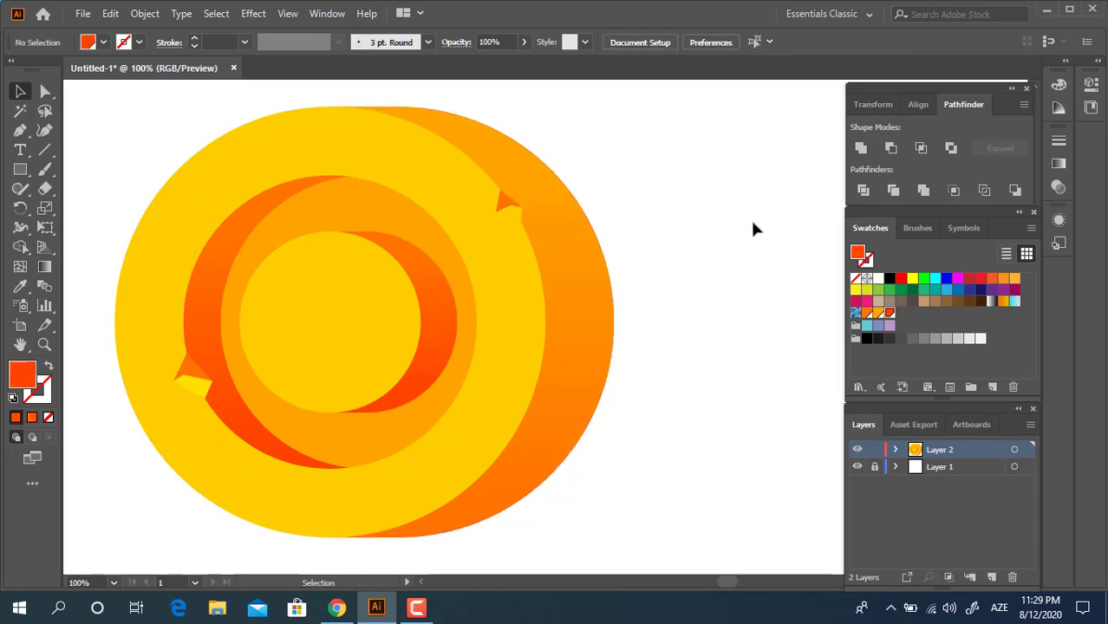
Step: Fill the upper-right notch's lower shape with the bright yellow sampled from the lower-left notch and deselect it
left_click_drag(519, 431, 572, 473)
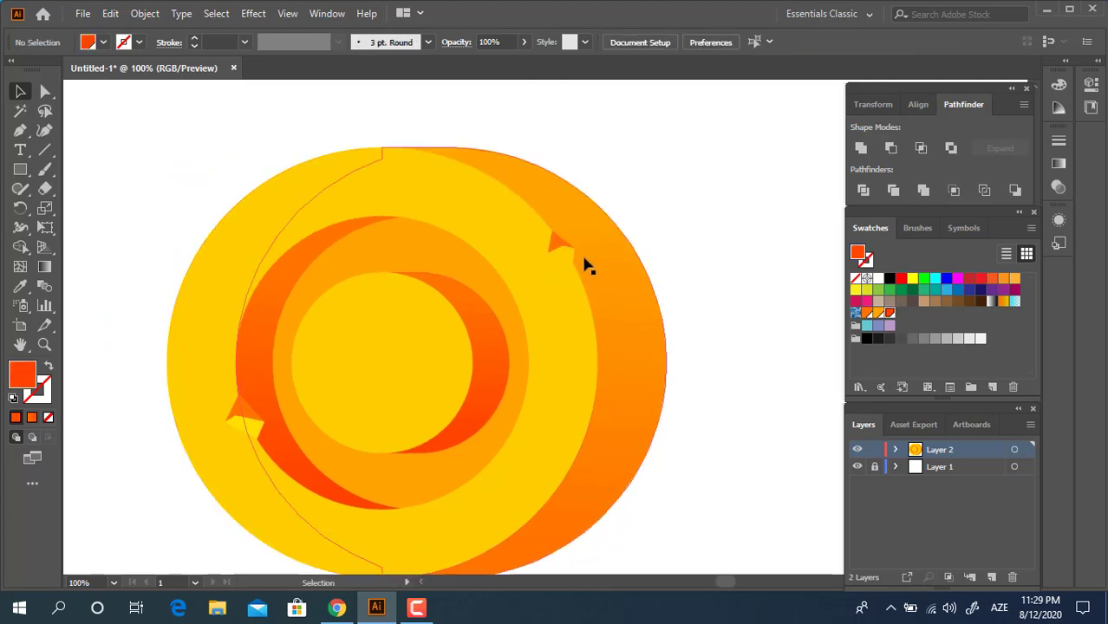
left_click(566, 255)
left_click(20, 287)
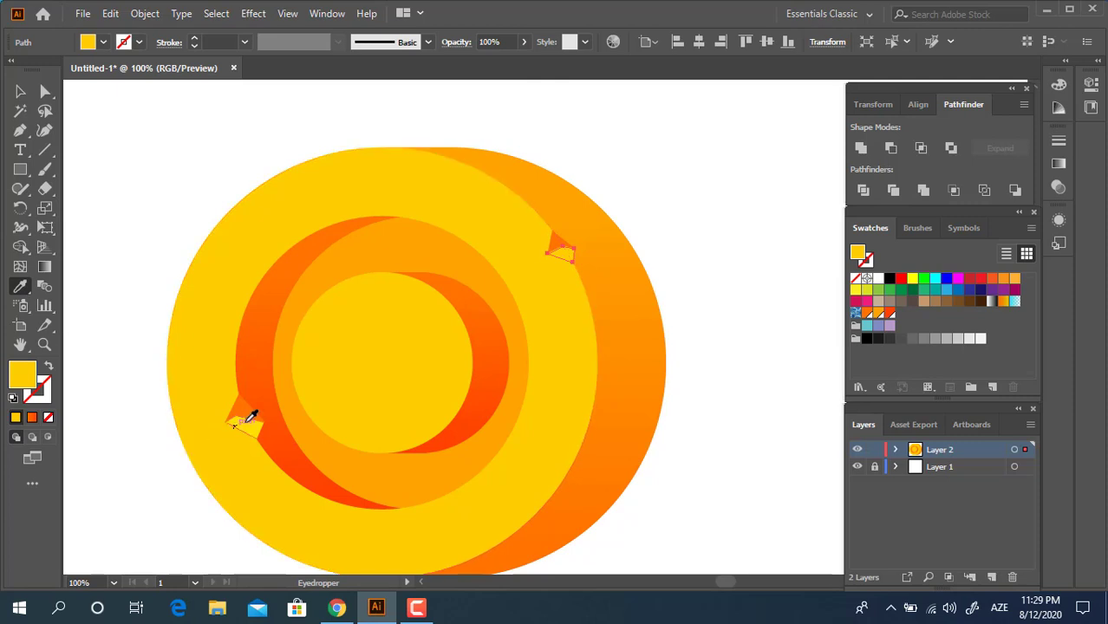
left_click(245, 425)
left_click(21, 92)
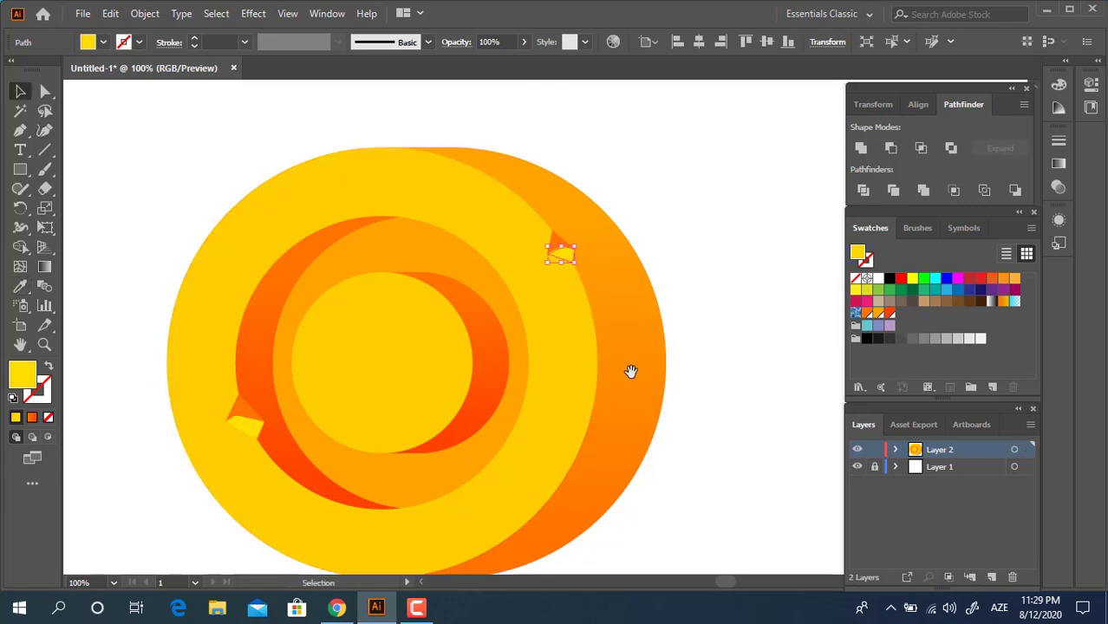
left_click(677, 395)
Step: Draw a closed four-point shape across the large yellow circle's upper-left outer edge with the Pen tool
left_click_drag(677, 396, 690, 413)
left_click(21, 131)
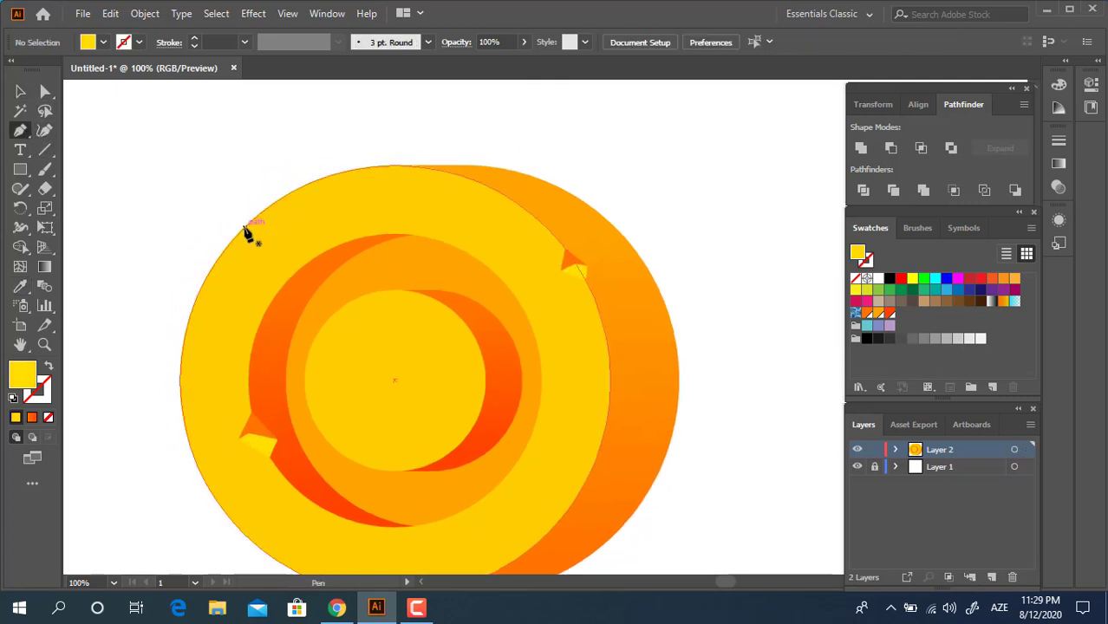
left_click_drag(244, 229, 265, 213)
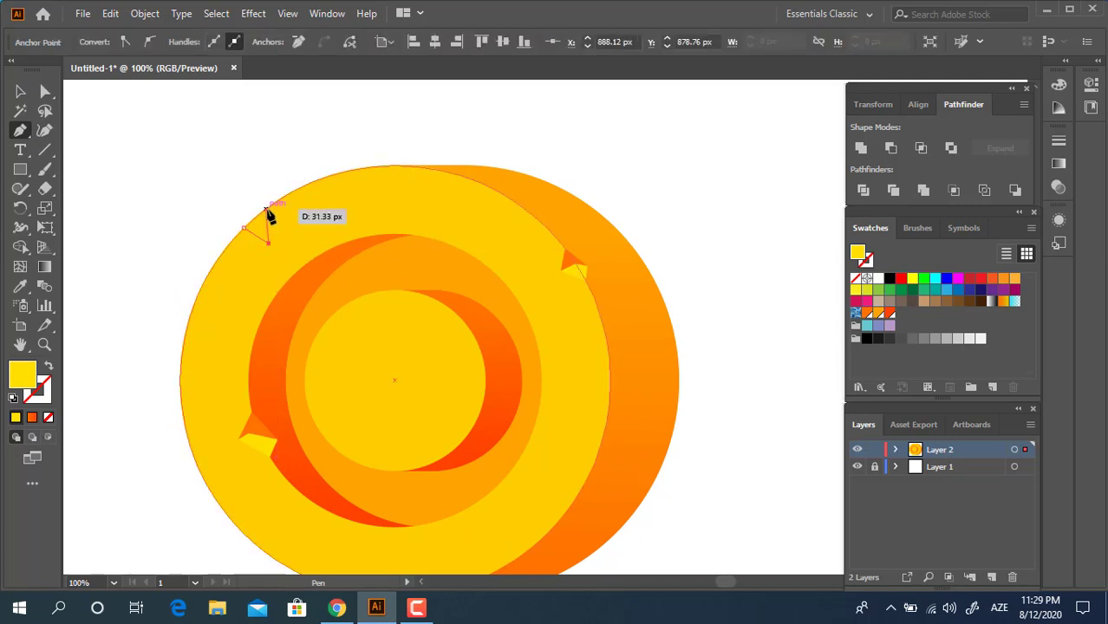
left_click(257, 194)
left_click(237, 210)
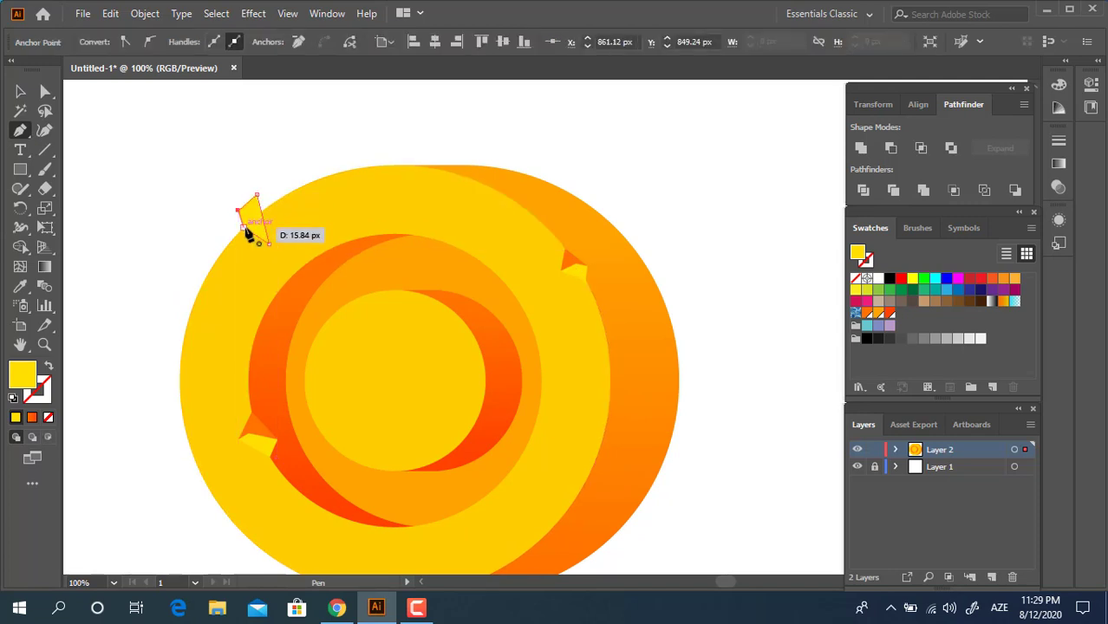
left_click(246, 230)
left_click(20, 91)
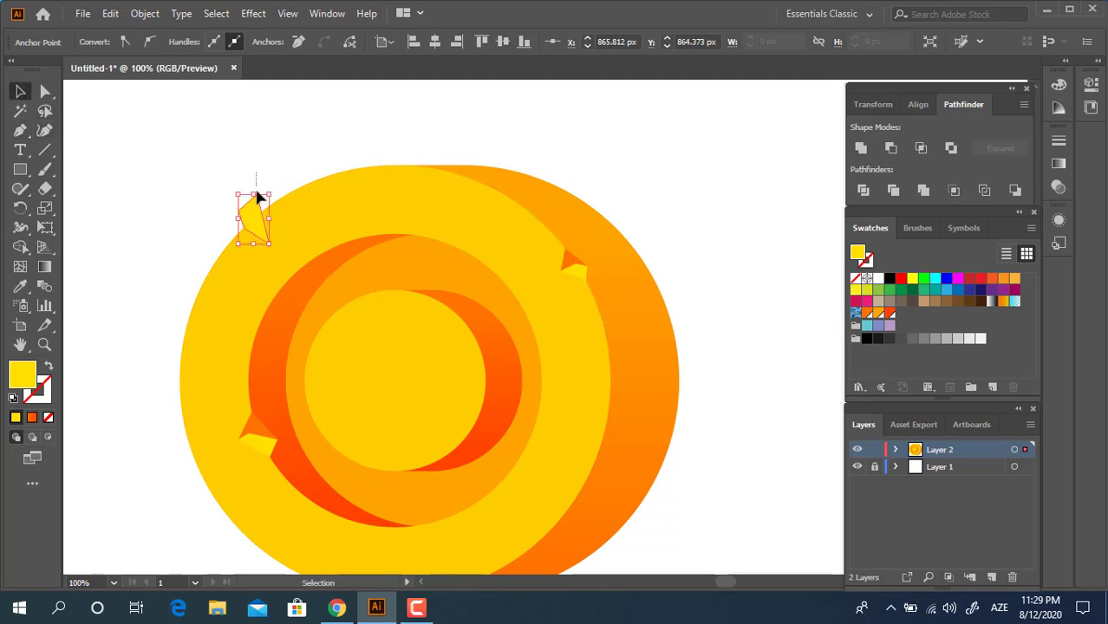
Step: Subtract the four-point shape from the large yellow circle with Minus Front to cut a notch in its edge
left_click(267, 264)
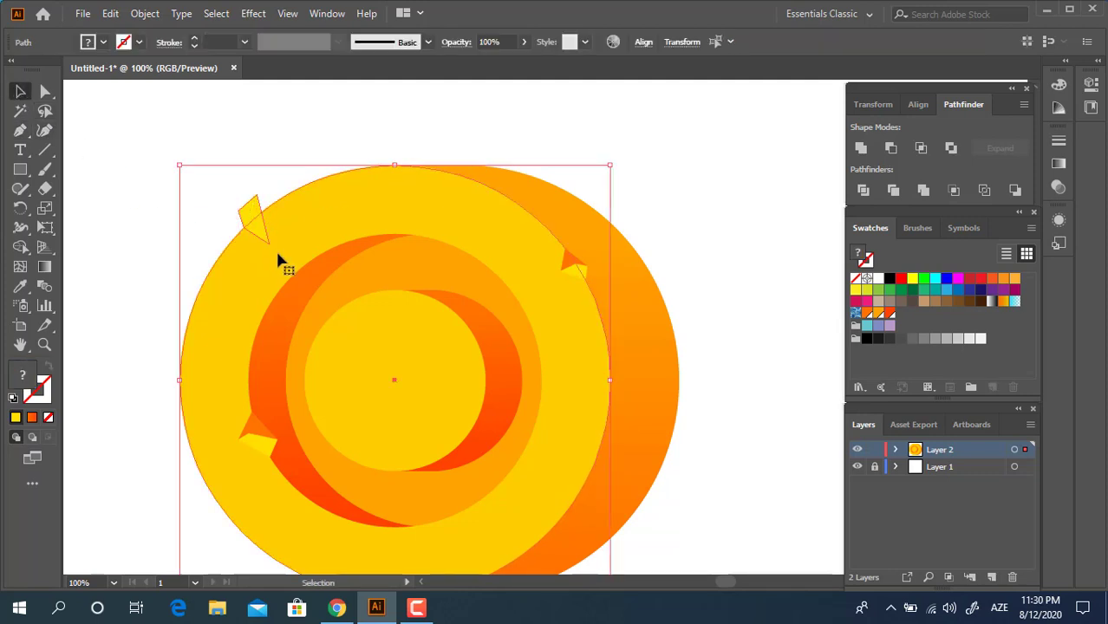
left_click(258, 208)
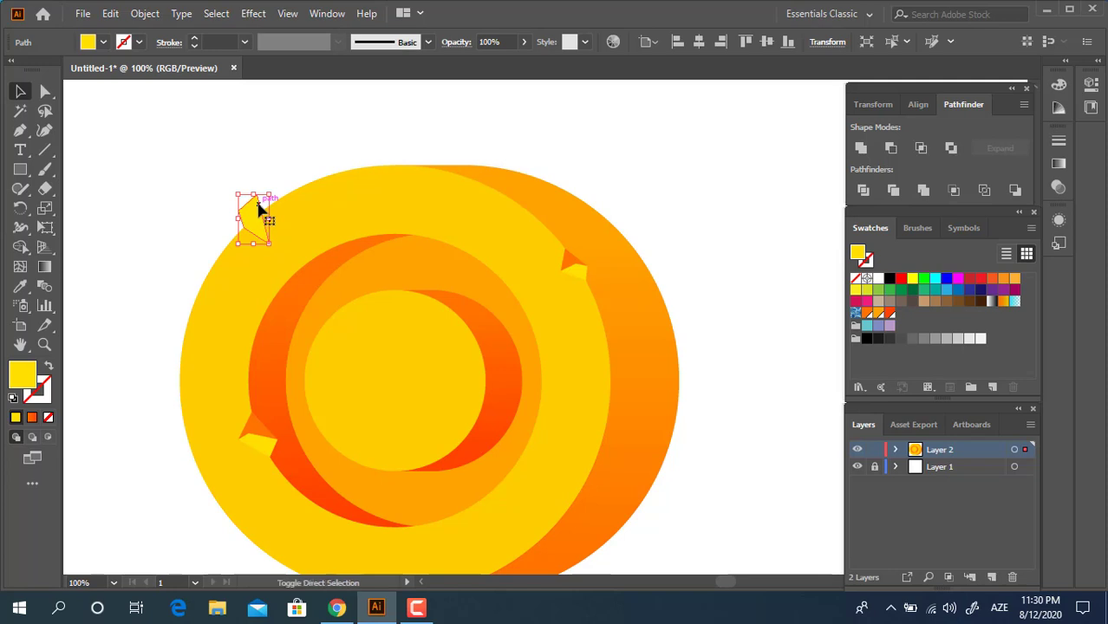
key("ctrl+c")
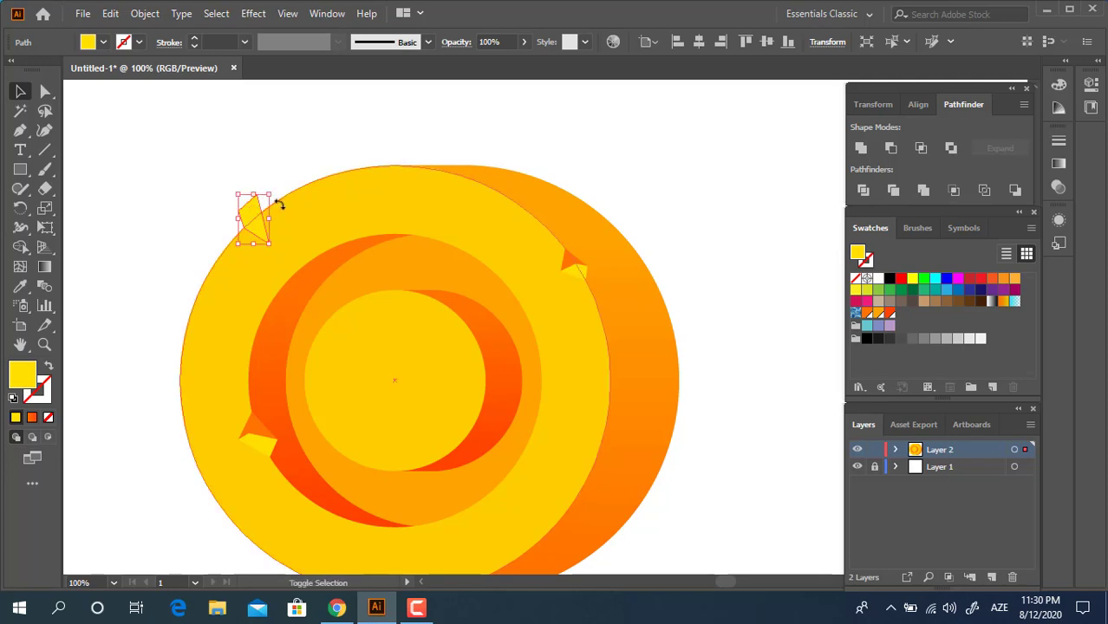
left_click(304, 235, "shift")
left_click(886, 149)
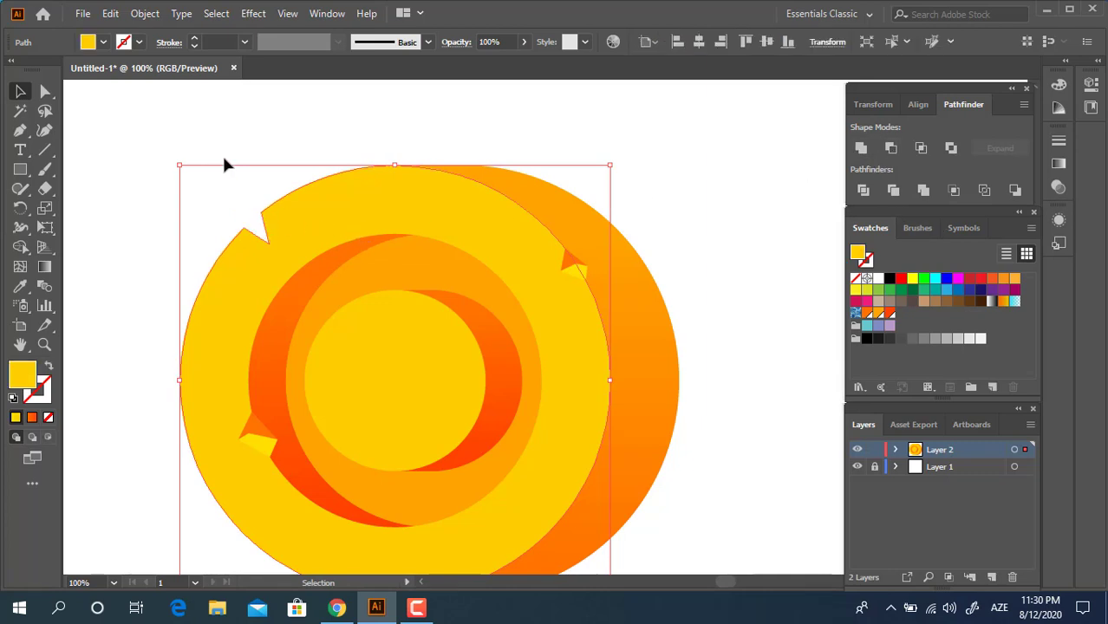
Step: Draw a closed triangle over the lower side of the upper-left cut-out with the Pen tool, meeting the cut's lower corners
key("z")
key("ctrl+shift+a")
left_click(235, 221)
left_click_drag(443, 338, 234, 224)
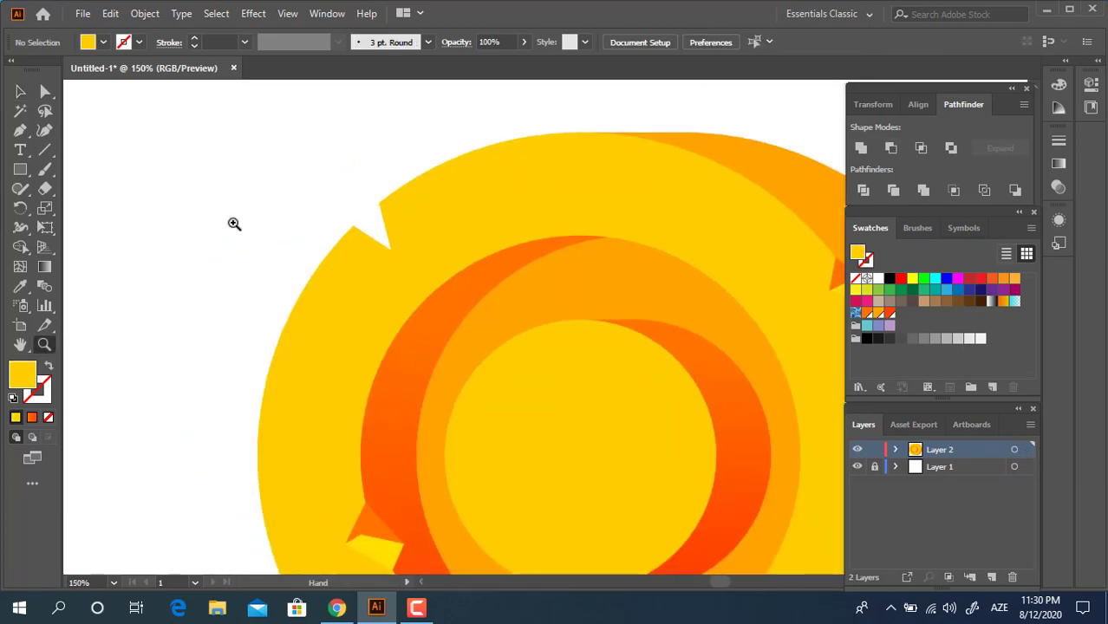
left_click(427, 216)
left_click(21, 131)
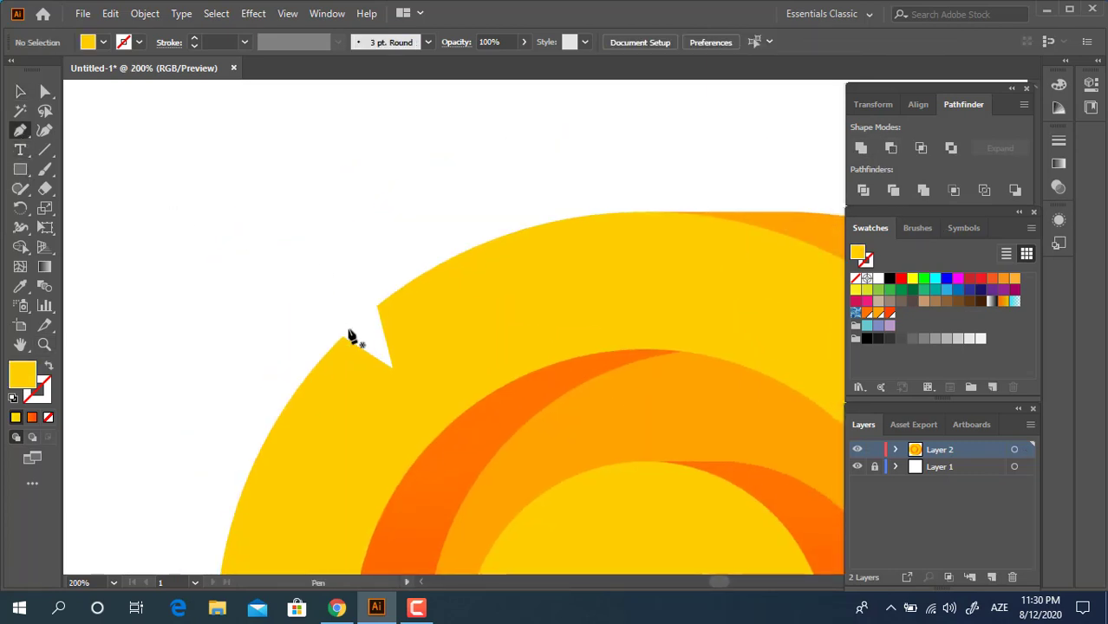
left_click(342, 336)
left_click(386, 336)
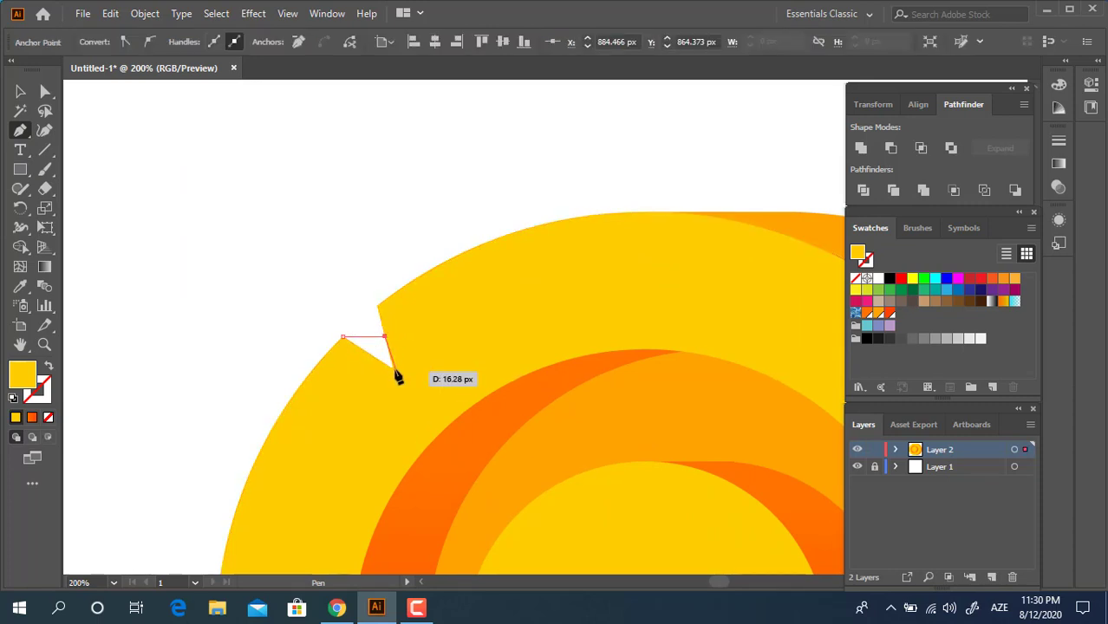
left_click(395, 367)
left_click(343, 336)
Step: Fill the upper-left triangle with the bright yellow sampled from the lower-left notch and deselect it
left_click_drag(413, 322, 368, 129)
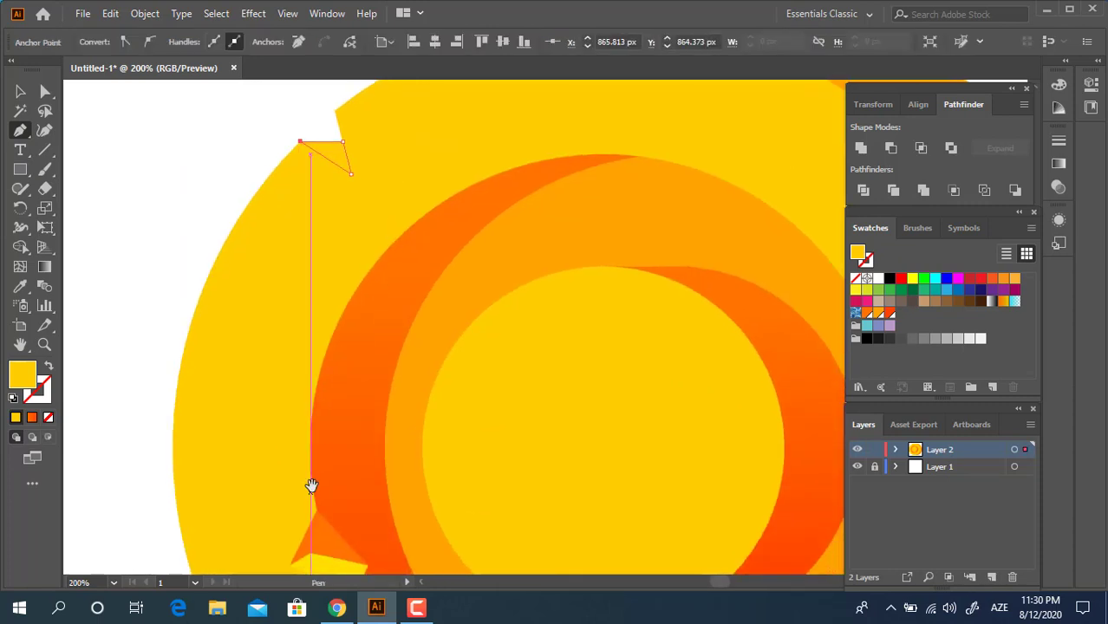
left_click_drag(311, 485, 278, 353)
left_click(20, 288)
left_click(306, 444)
key("z")
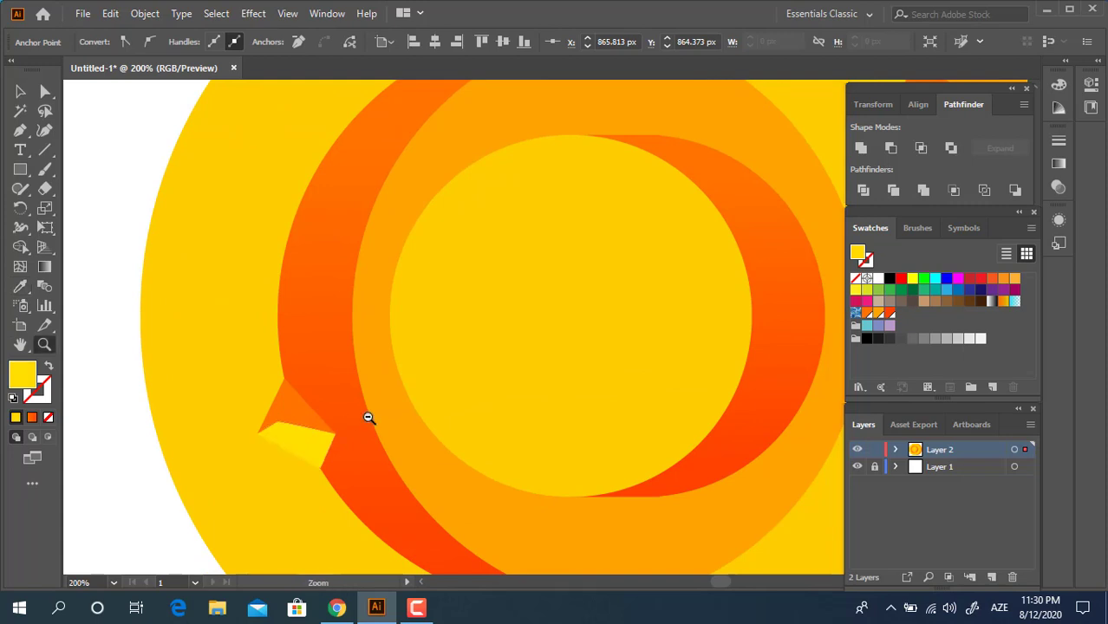
left_click(369, 416, "alt")
left_click(369, 416, "alt")
left_click_drag(470, 411, 299, 525)
left_click_drag(351, 461, 305, 500)
left_click(20, 92)
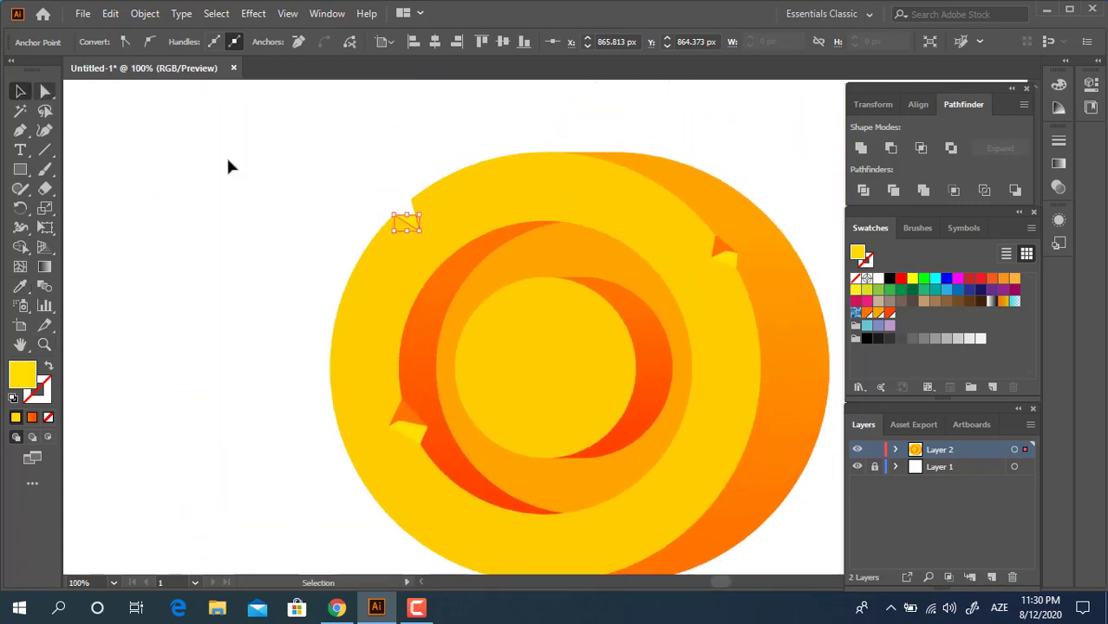
left_click(314, 215)
Step: Draw a small four-point notch on the inner yellow circle's bottom edge with the Pen tool and fill it with the lower-left notch's orange
left_click_drag(527, 471, 403, 448)
left_click_drag(630, 473, 579, 424)
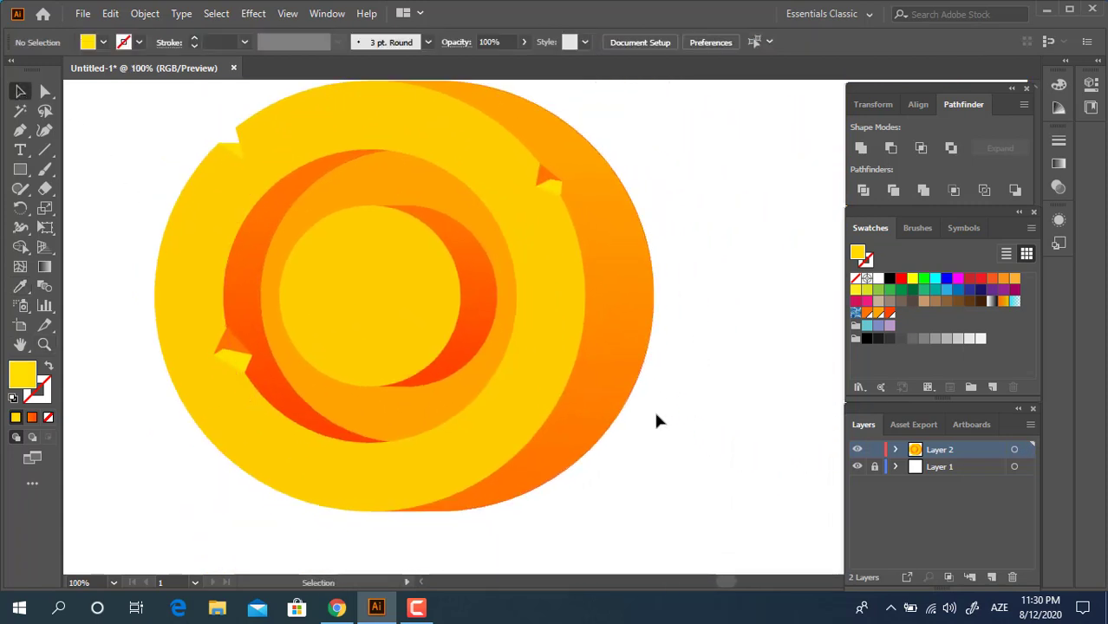
left_click_drag(688, 427, 726, 478)
key("z")
left_click(404, 320)
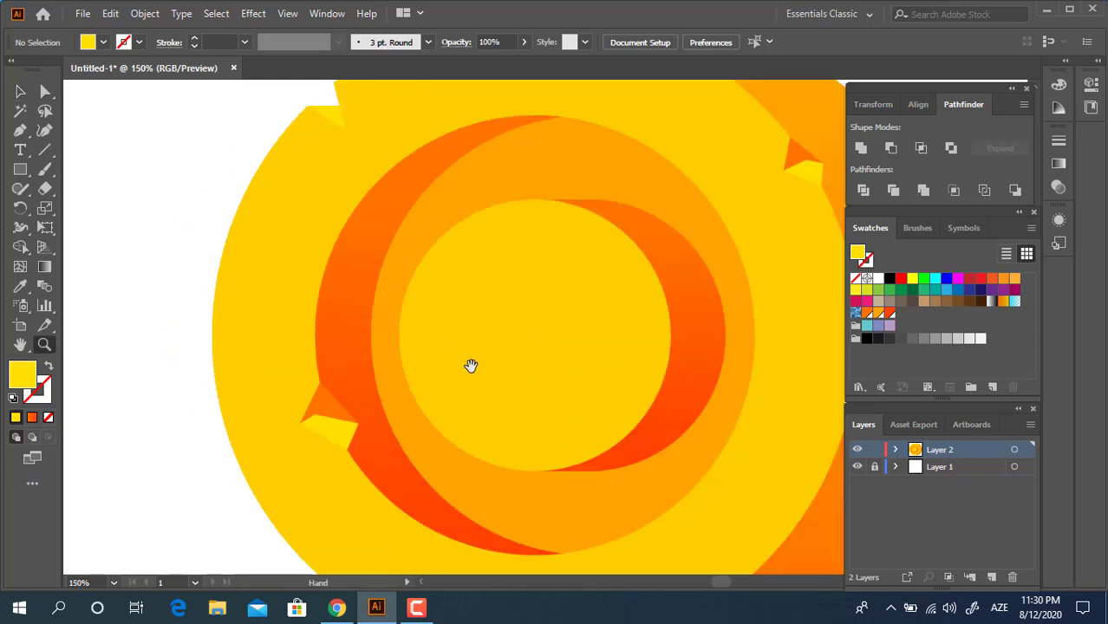
left_click(21, 131)
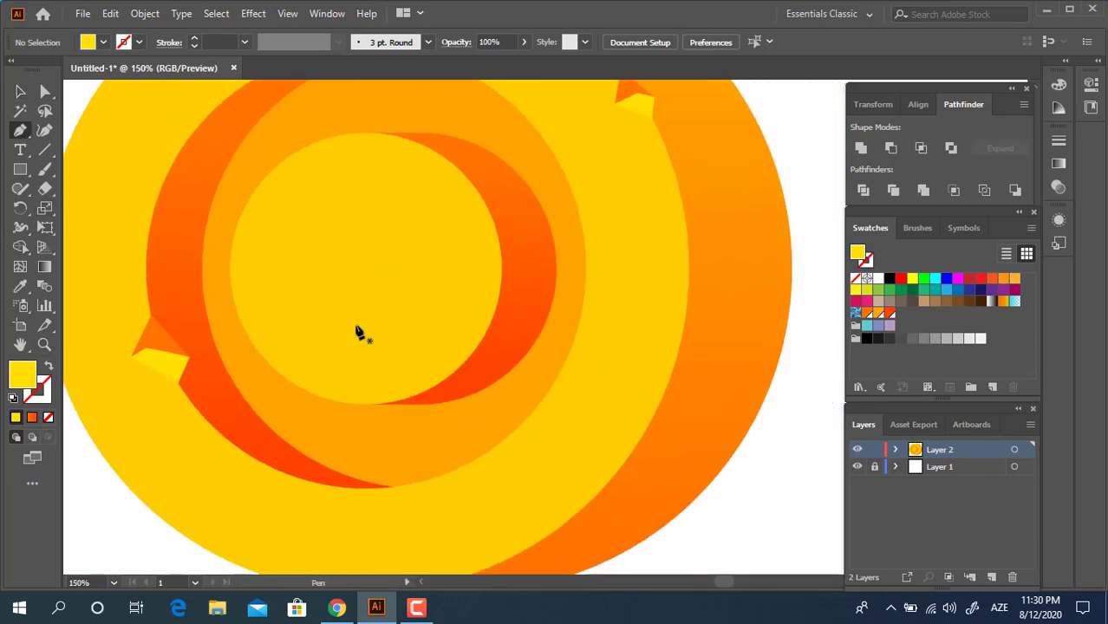
left_click(362, 405)
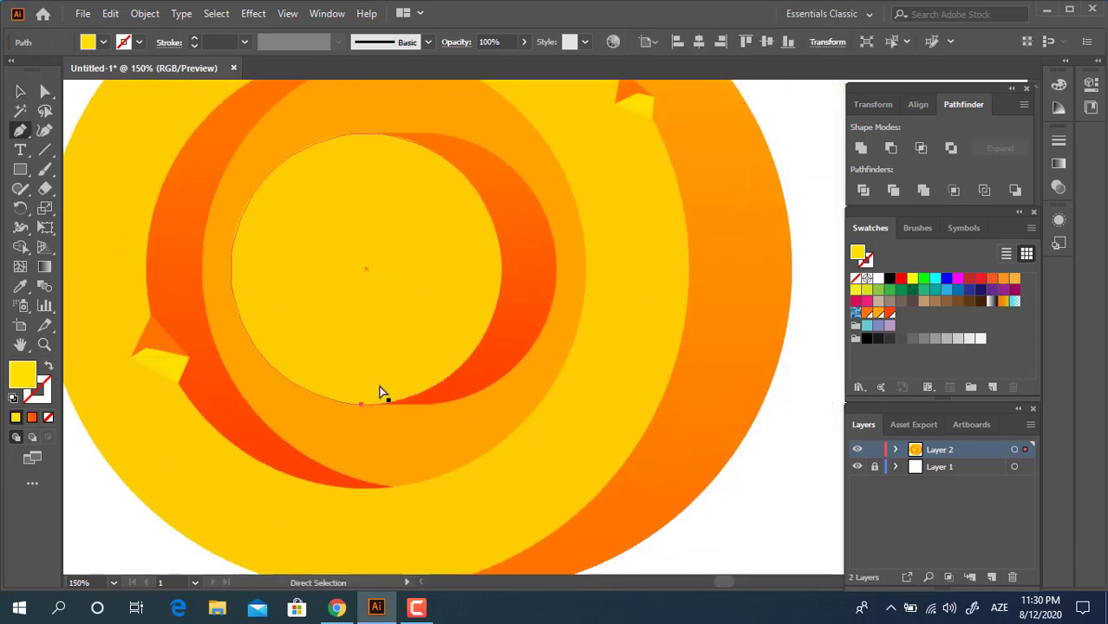
key("ctrl+z")
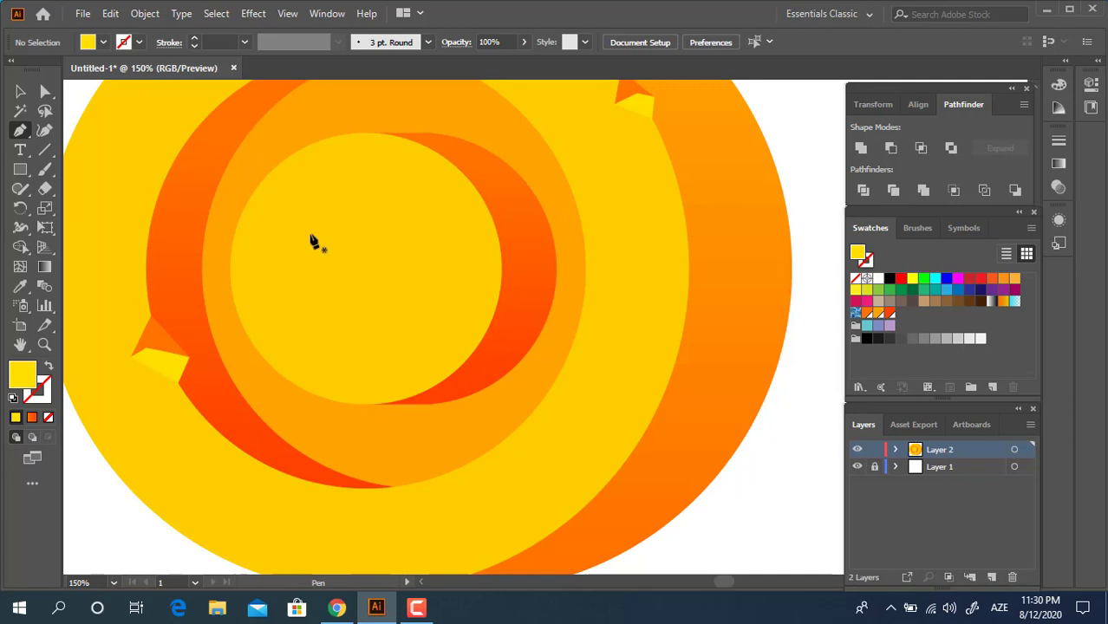
left_click(353, 403)
left_click_drag(395, 405, 368, 410)
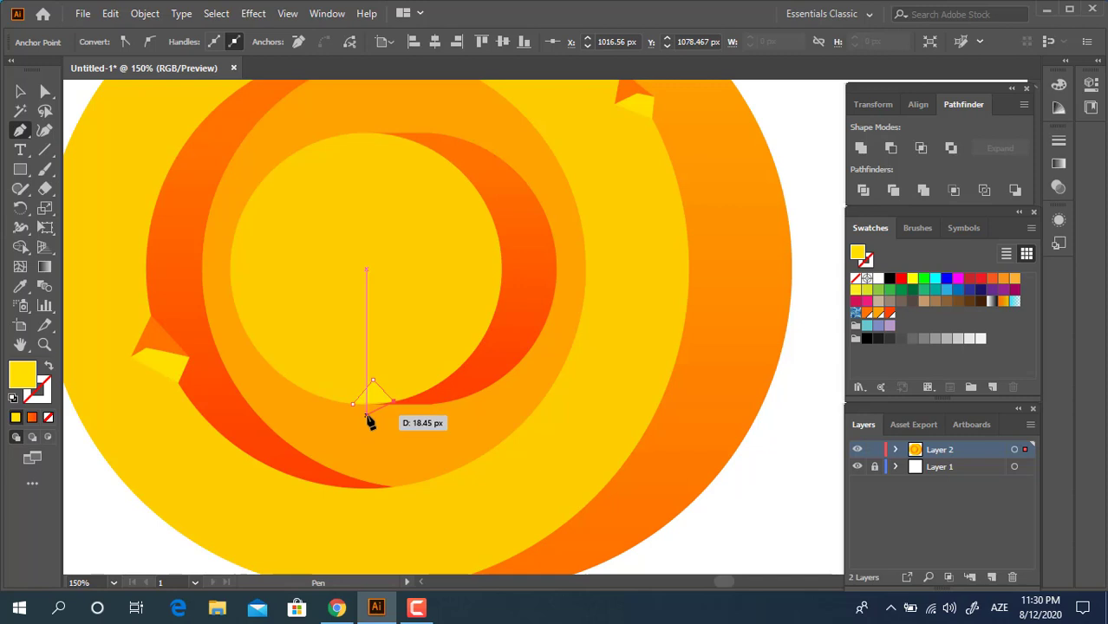
left_click_drag(369, 420, 357, 404)
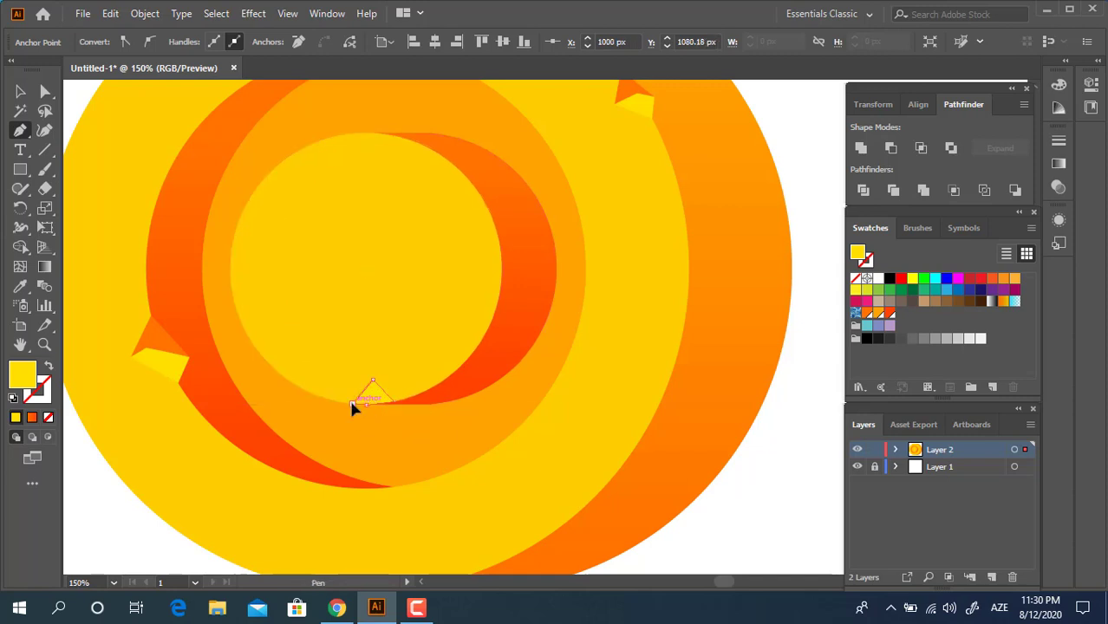
left_click(24, 285)
left_click(174, 330)
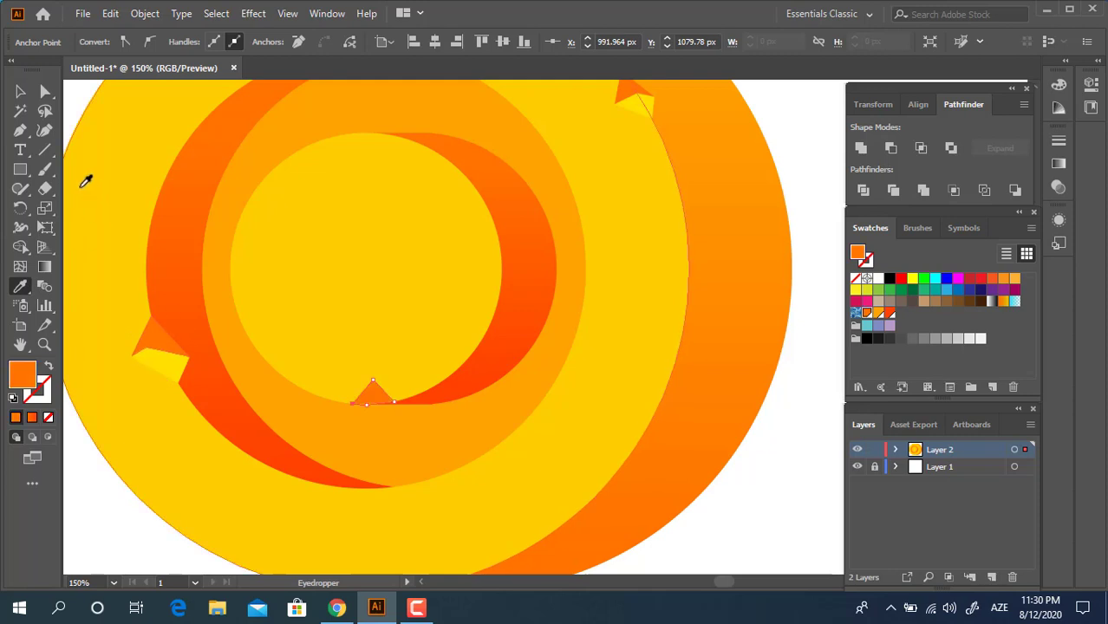
Step: Draw a four-point shape along the right side of the inner circle's orange notch and fill it with the lower-left notch's bright yellow
left_click(22, 132)
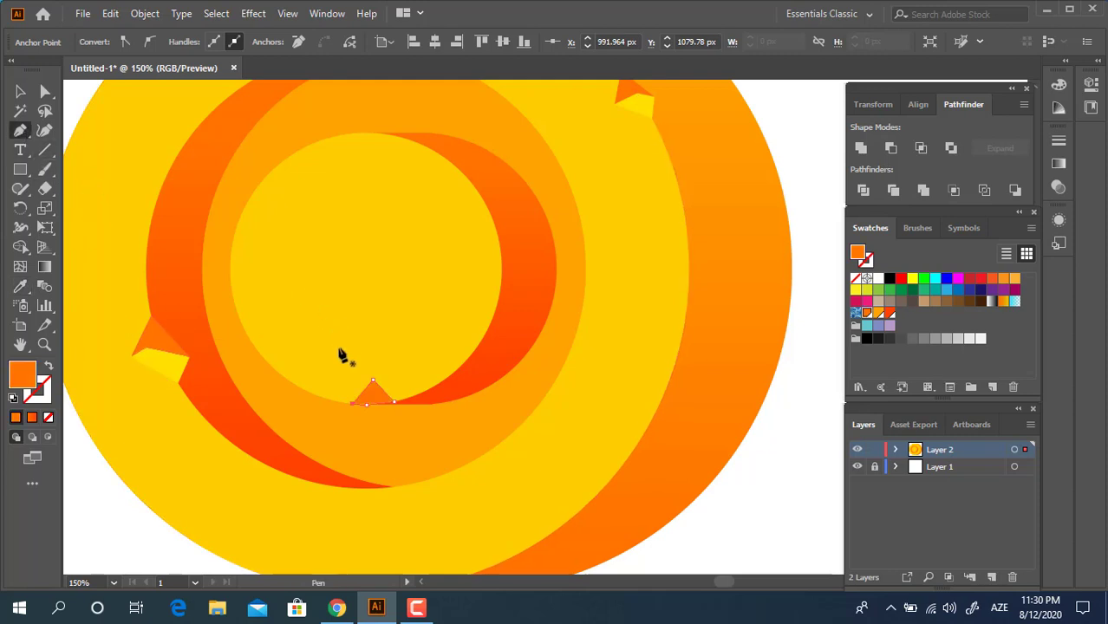
left_click(373, 380, "shift")
left_click(415, 380)
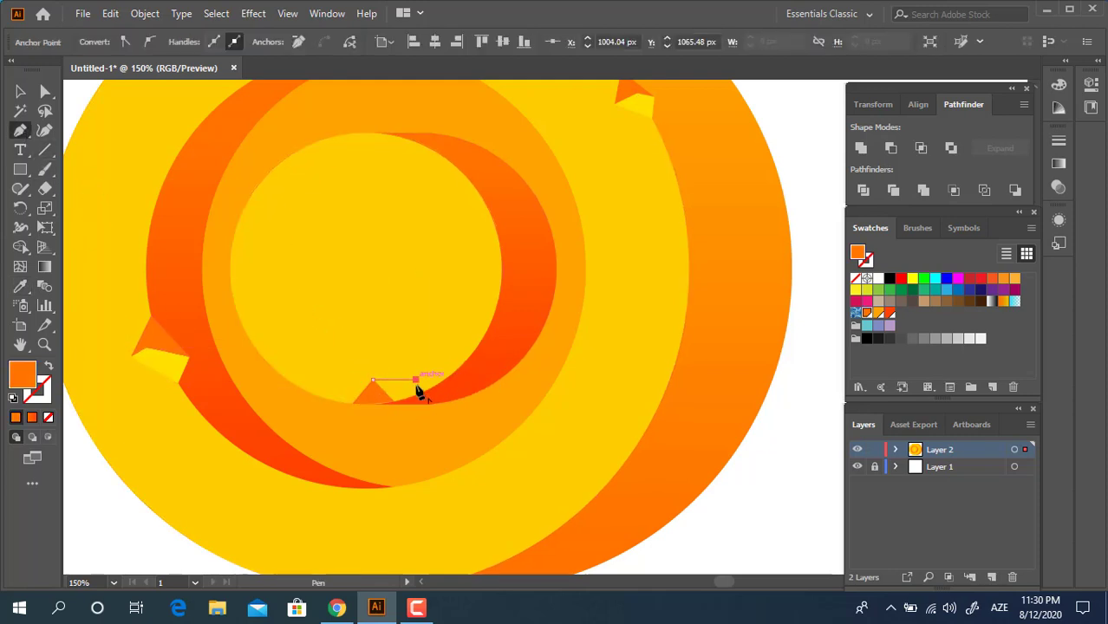
left_click(415, 391)
left_click(394, 403)
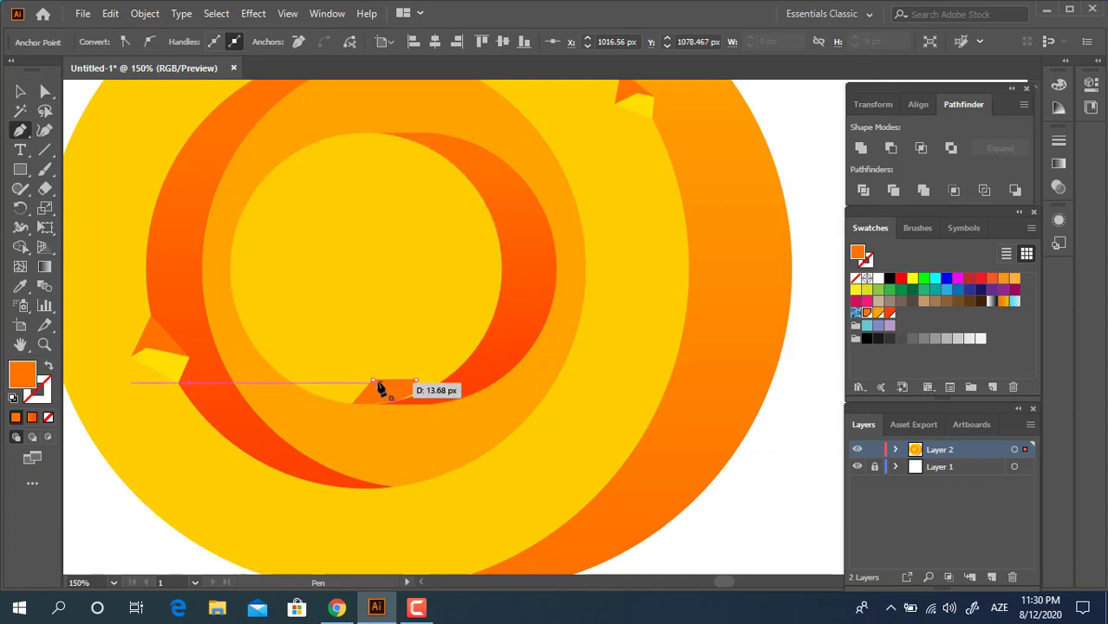
left_click(373, 380)
key("i")
left_click(175, 366)
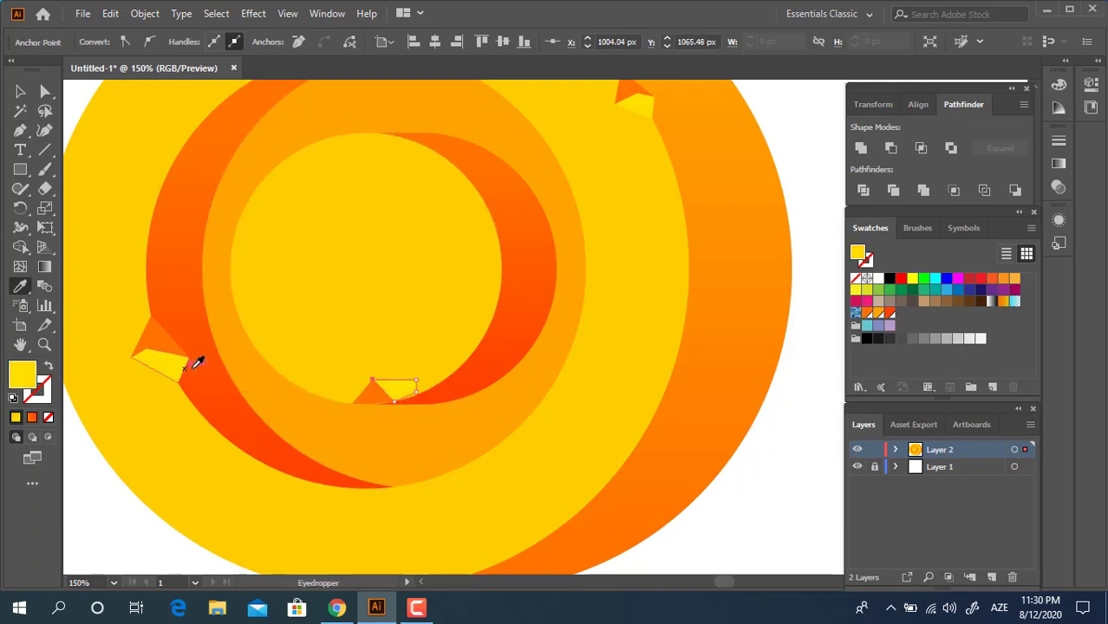
Step: Deselect the new facet and examine the whole circle illustration with all its notches in view
key("z")
left_click(420, 415, "alt")
left_click(514, 436, "alt")
left_click_drag(548, 380, 415, 443)
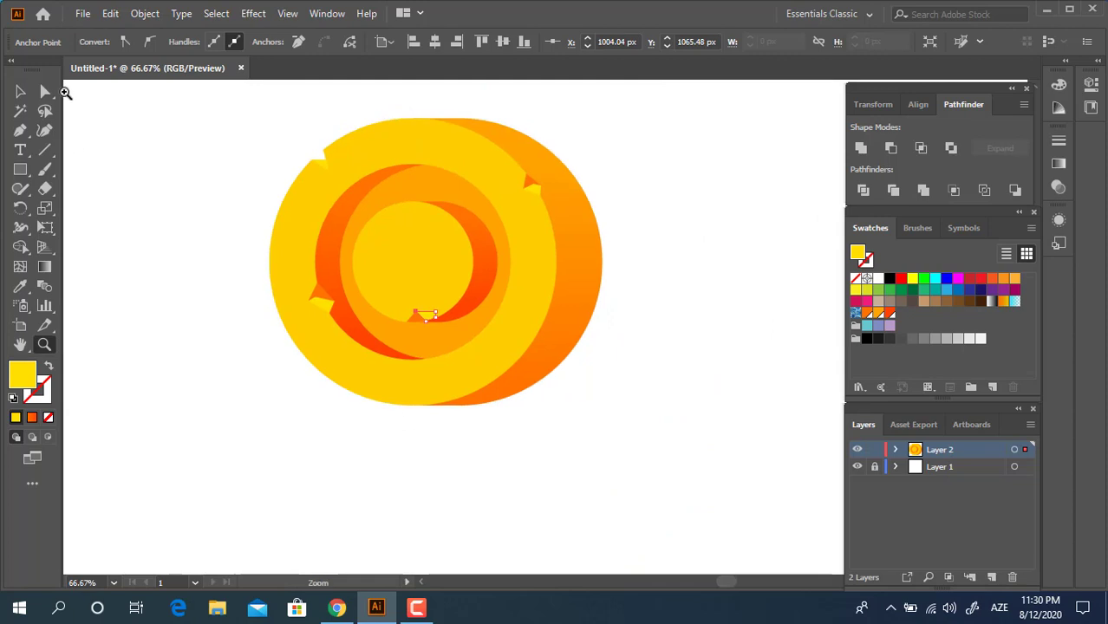
left_click(20, 92)
left_click(391, 426)
left_click_drag(648, 373, 585, 450)
key("z")
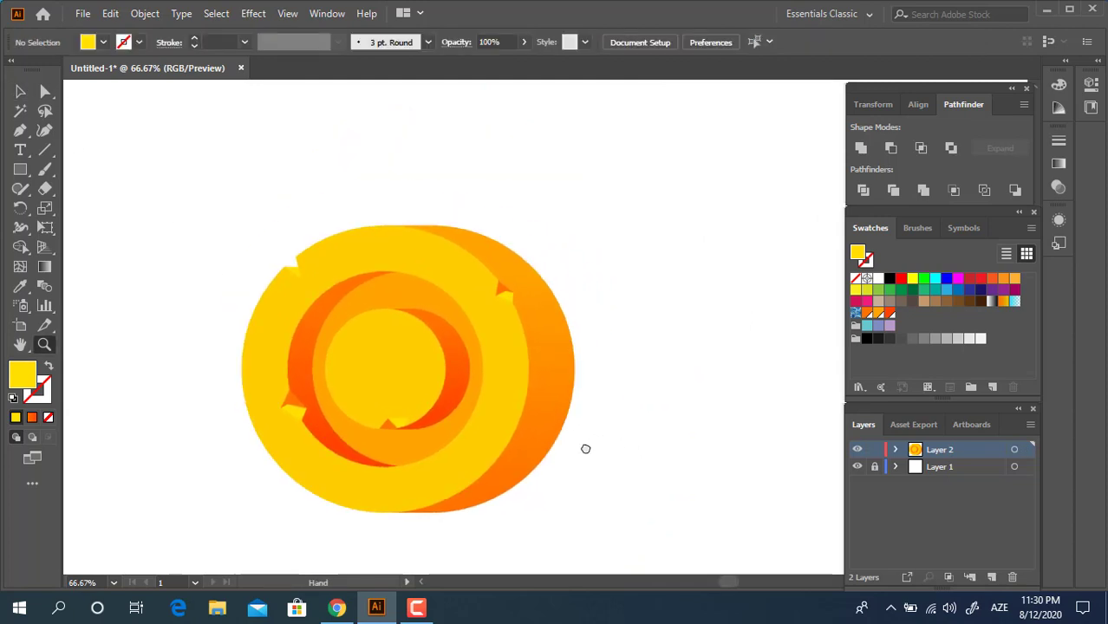
left_click_drag(333, 306, 291, 266)
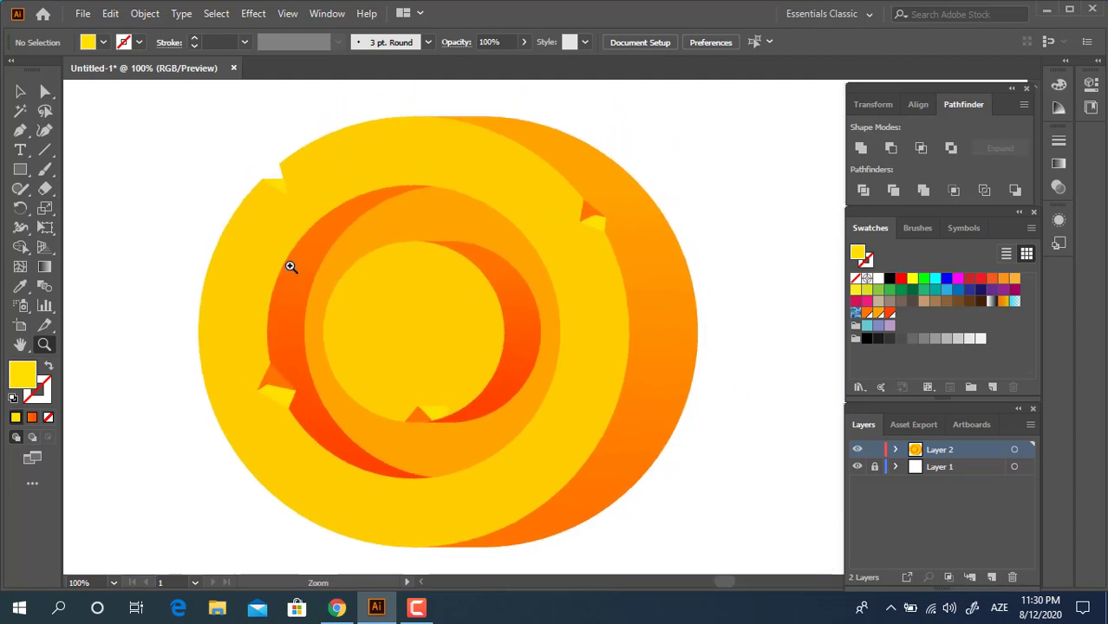
Step: Draw a tall, narrow vertical rectangle beside the circle illustration and fill it with white sampled from the background
left_click(548, 307, "alt")
left_click_drag(497, 366, 430, 366)
key("m")
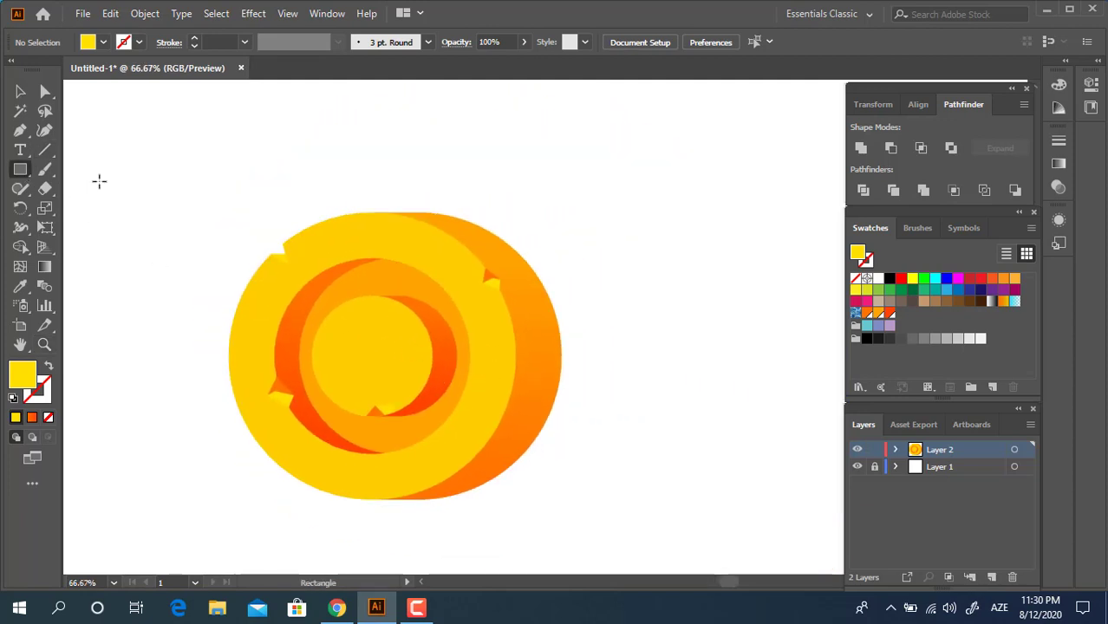
left_click_drag(131, 137, 188, 459)
left_click(20, 287)
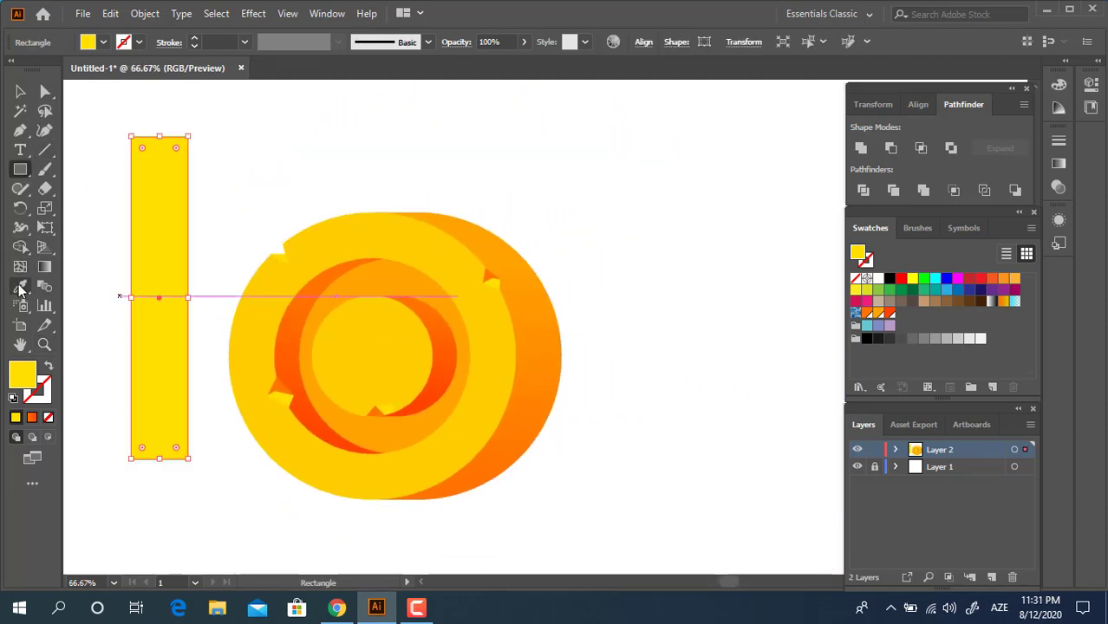
left_click(242, 176)
Step: Move the white strip over the left part of the circles and lengthen it well past their top and bottom edges
key("v")
left_click_drag(162, 178, 325, 214)
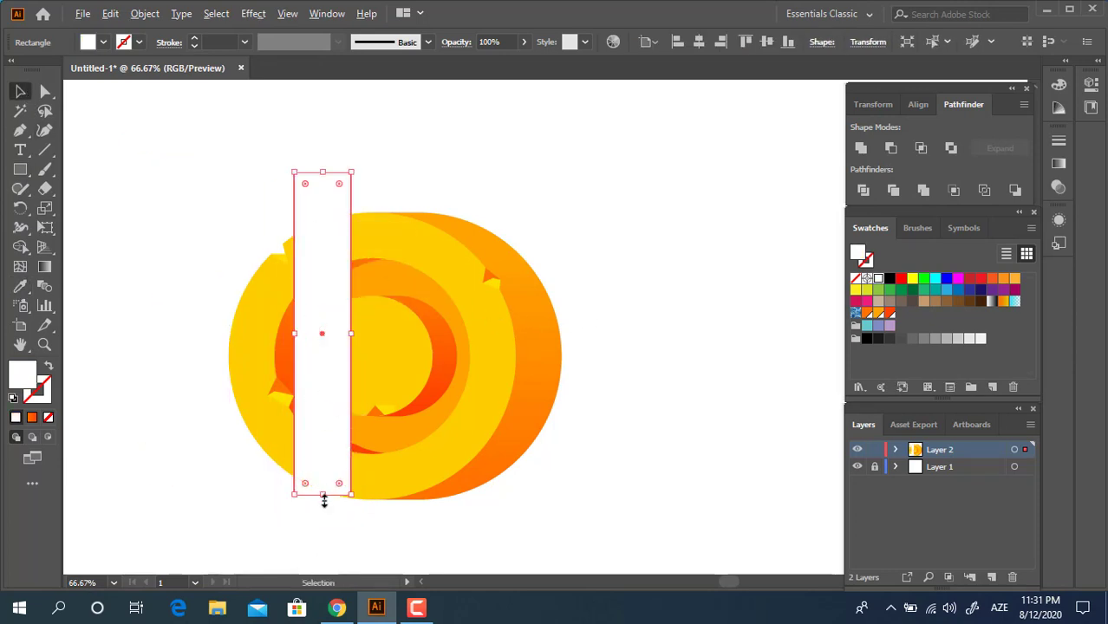
left_click_drag(324, 501, 322, 534)
Step: Duplicate the white strip to its right with a small gap and make the copy narrower
left_click_drag(348, 295, 415, 335)
left_click_drag(409, 376, 389, 379)
left_click(683, 403)
left_click_drag(374, 420, 381, 419)
left_click(620, 431)
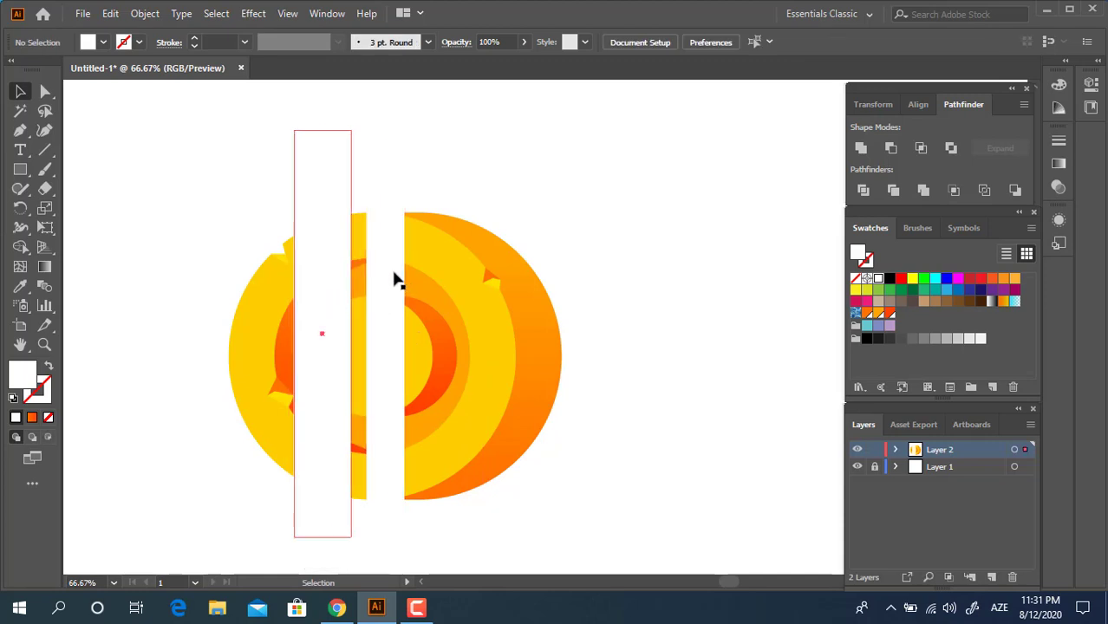
Step: Set the opacity of both white strips to 20%
left_click(395, 281, "shift")
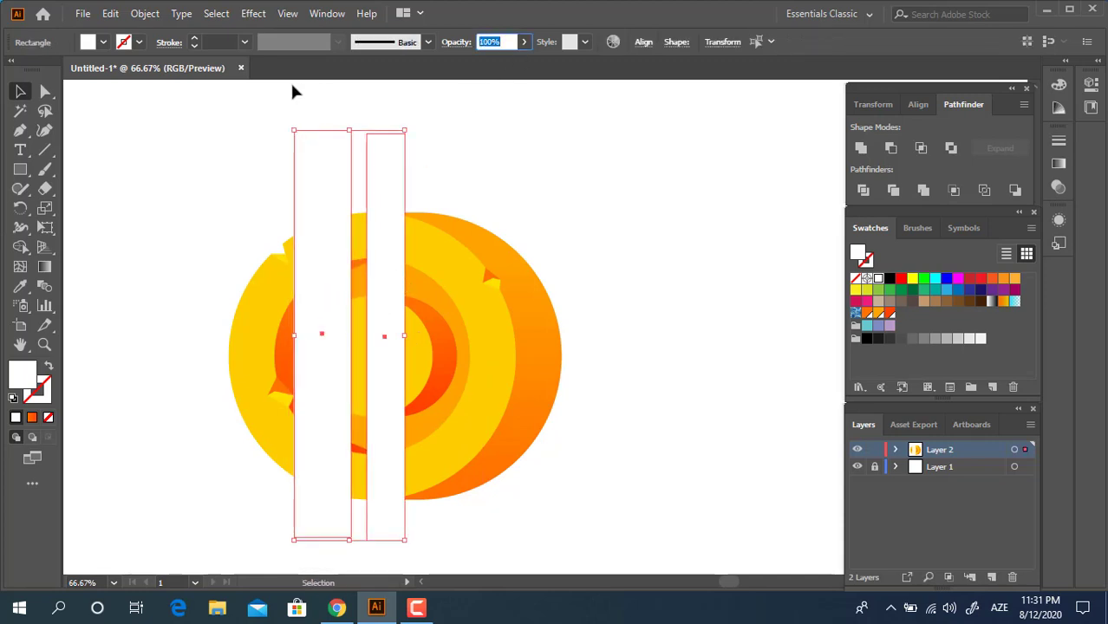
type("20")
key("Return")
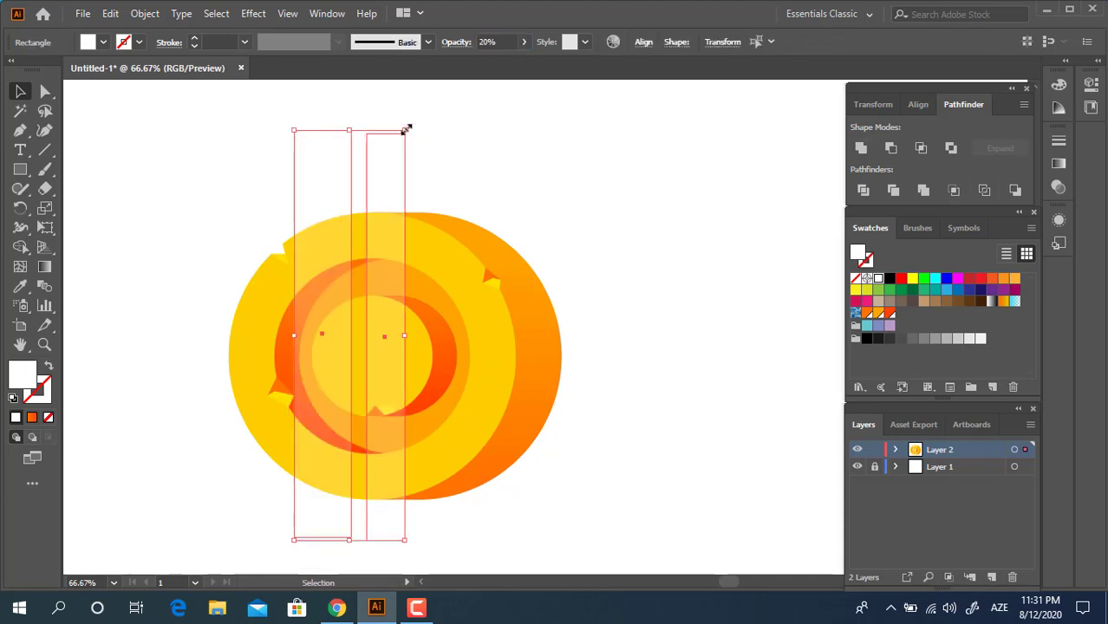
Step: Rotate the two strips diagonally, from lower left to upper right across the circles, and group them
left_click_drag(409, 126, 589, 298)
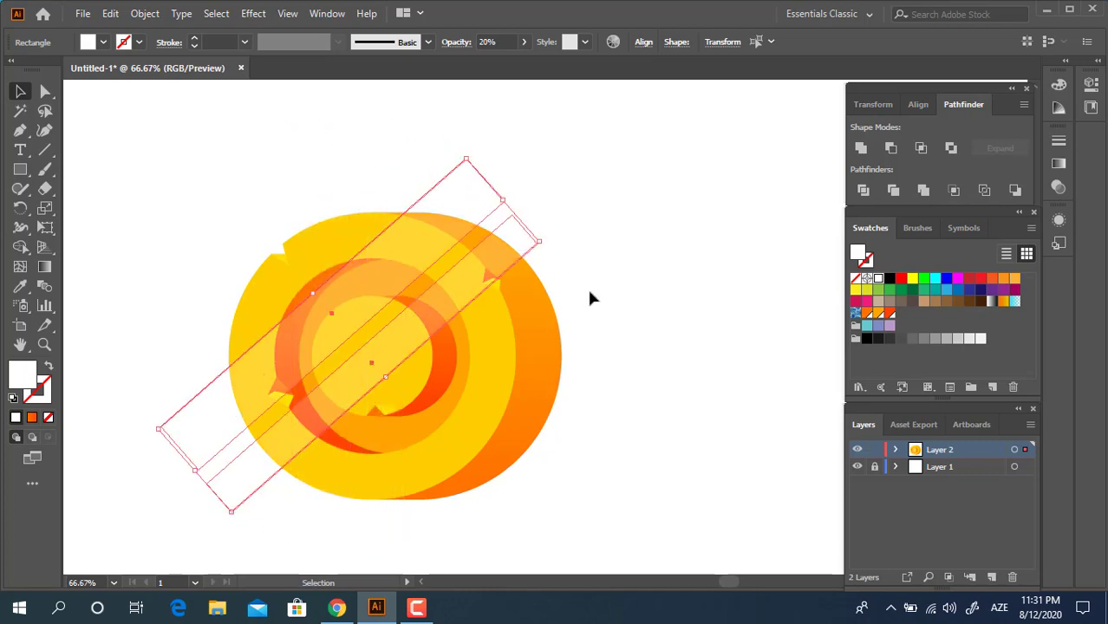
right_click(465, 280)
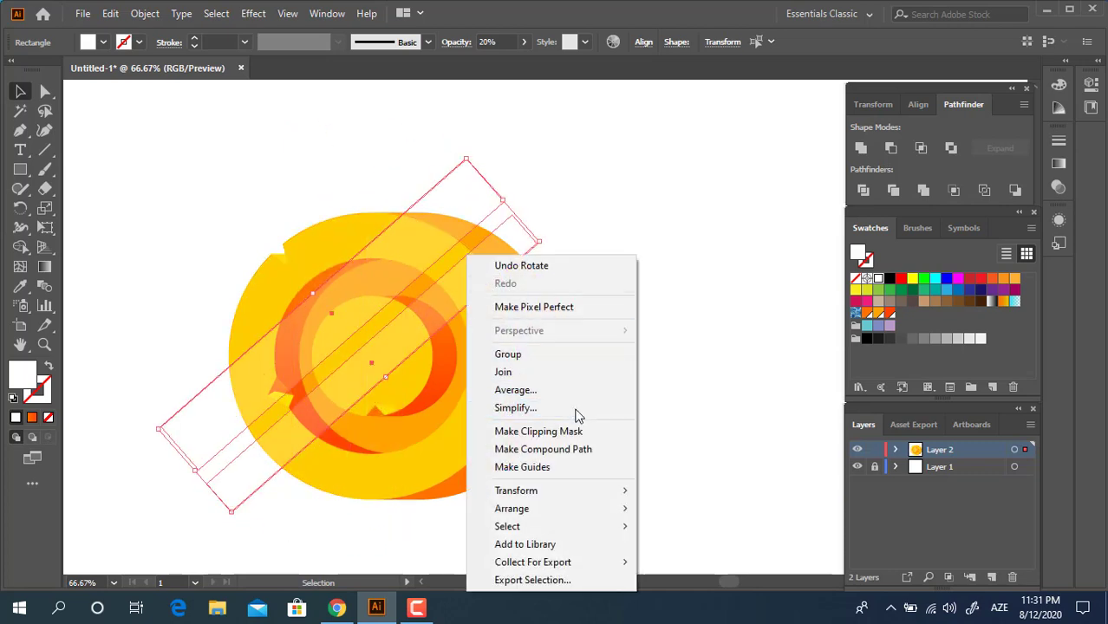
left_click(568, 355)
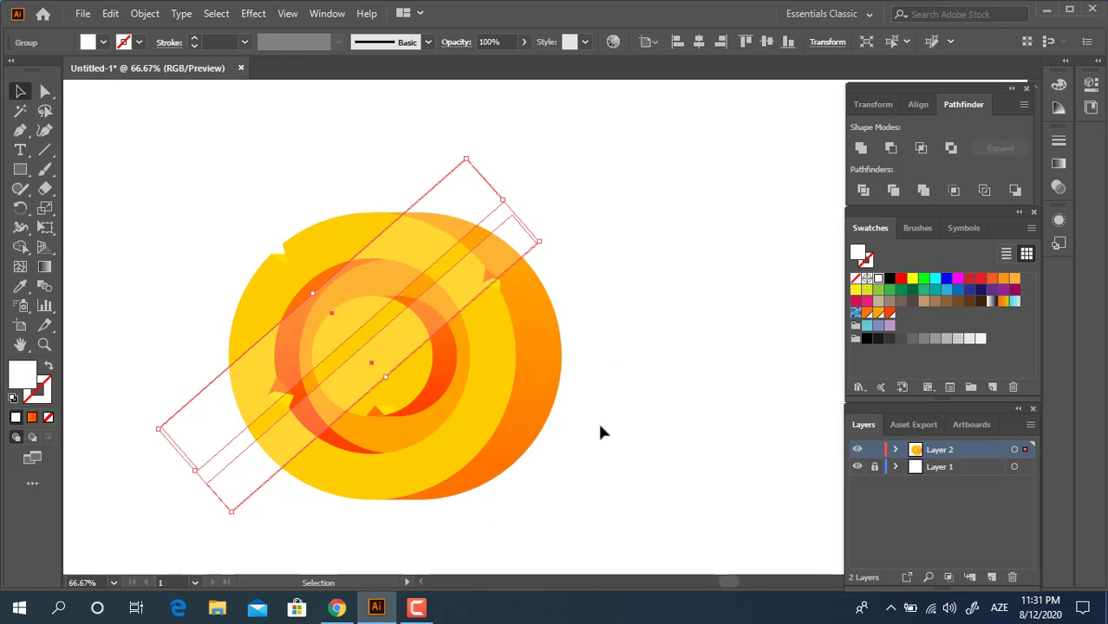
Step: Send the strip group backward behind the orange ring and inner circle, keeping it above the outer yellow circle
key("a")
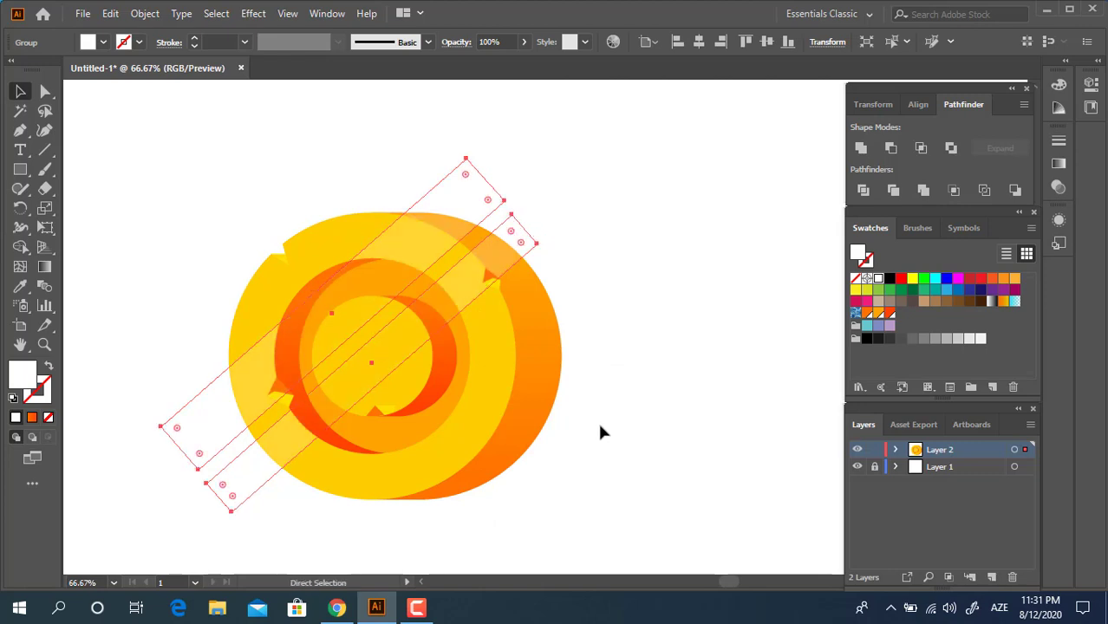
key("v")
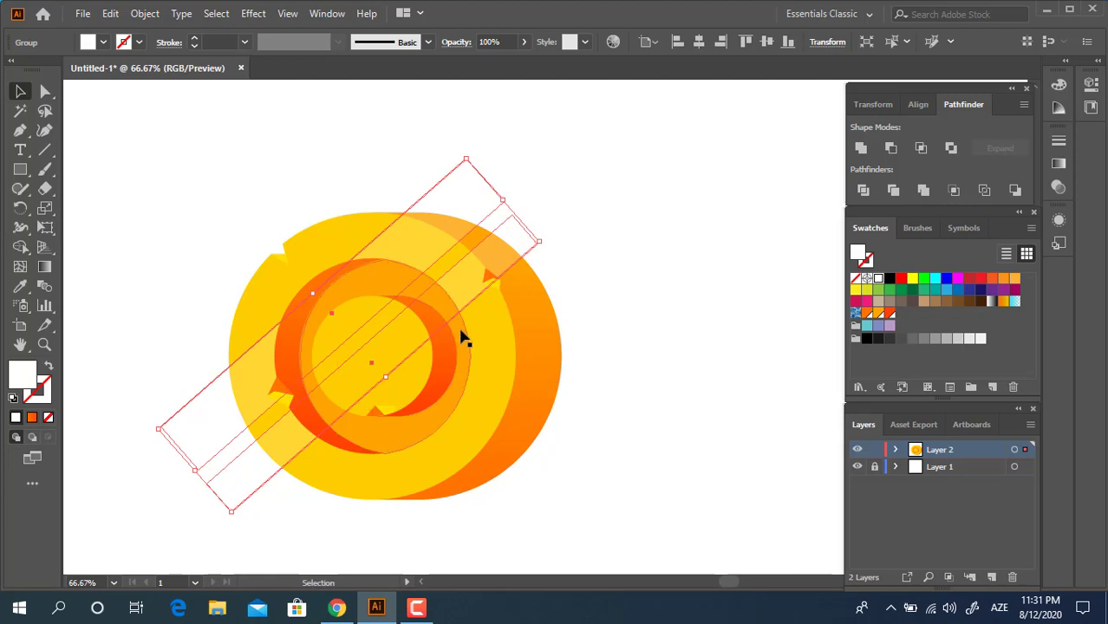
left_click_drag(603, 301, 644, 292)
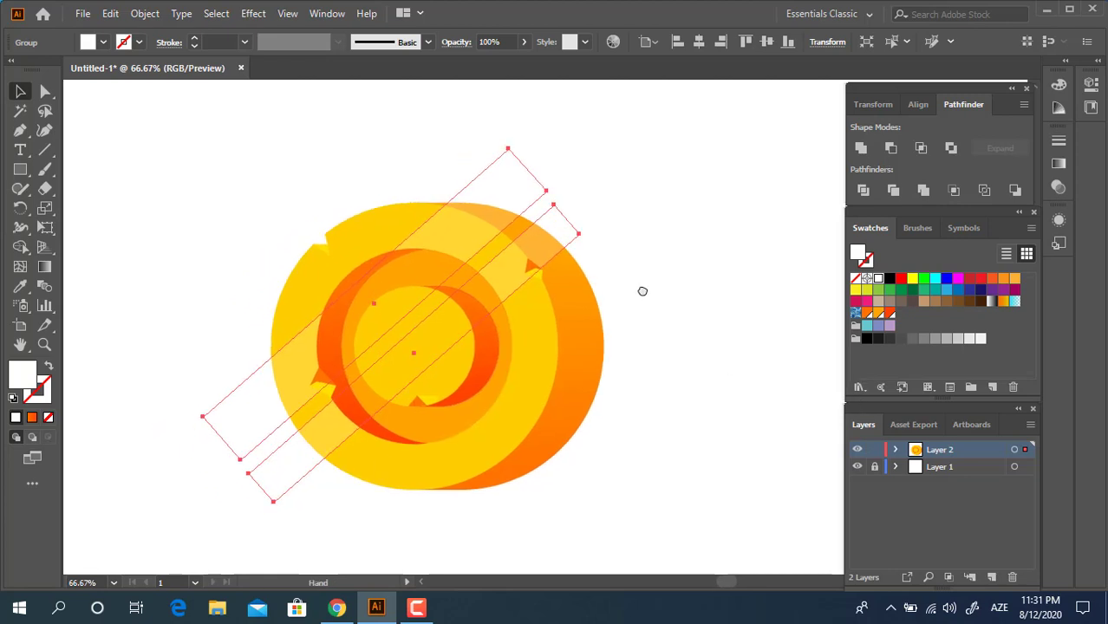
Step: Divide the strip group together with the outer yellow circle using Pathfinder and ungroup the resulting pieces
left_click(531, 314)
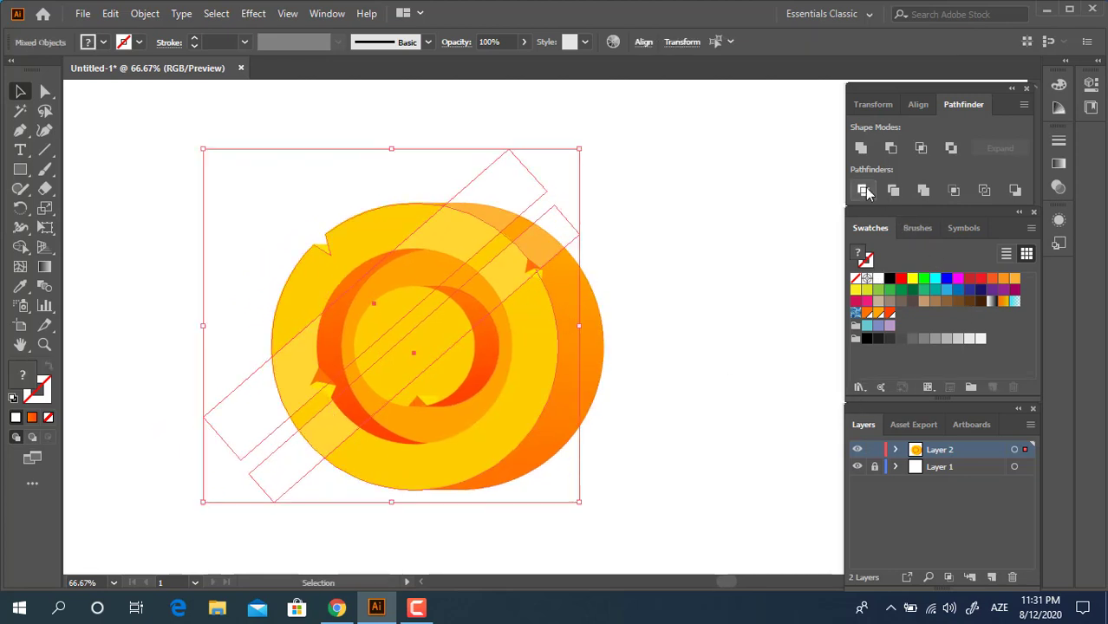
right_click(535, 305)
left_click(618, 162)
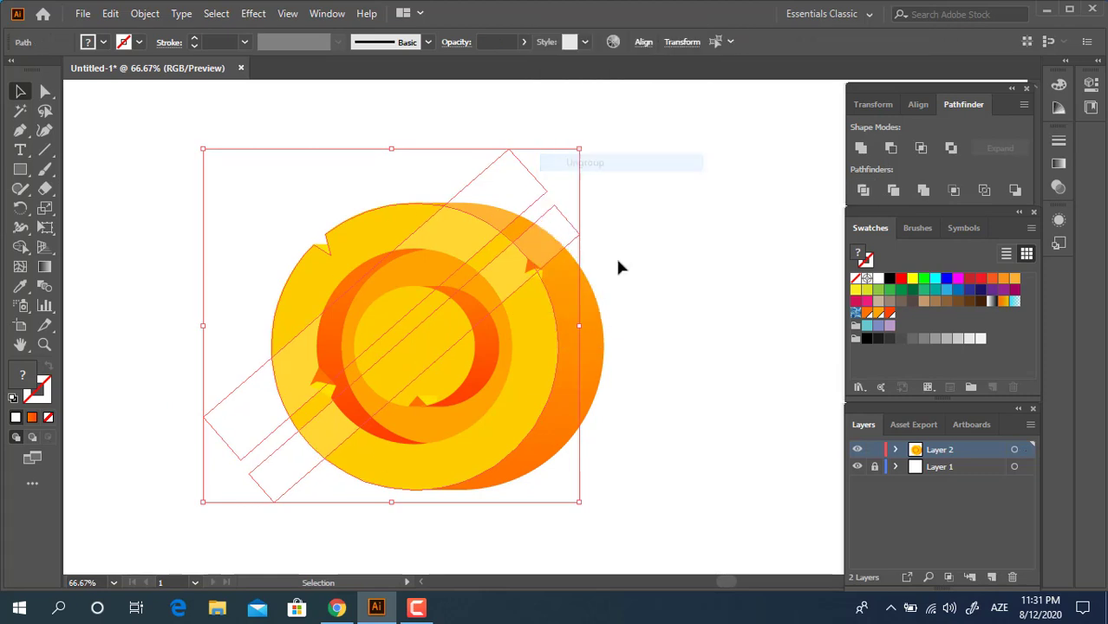
left_click(618, 263)
Step: Delete the strip pieces that extend beyond the outer yellow circle at both ends
left_click(562, 228)
left_click(240, 391, "shift")
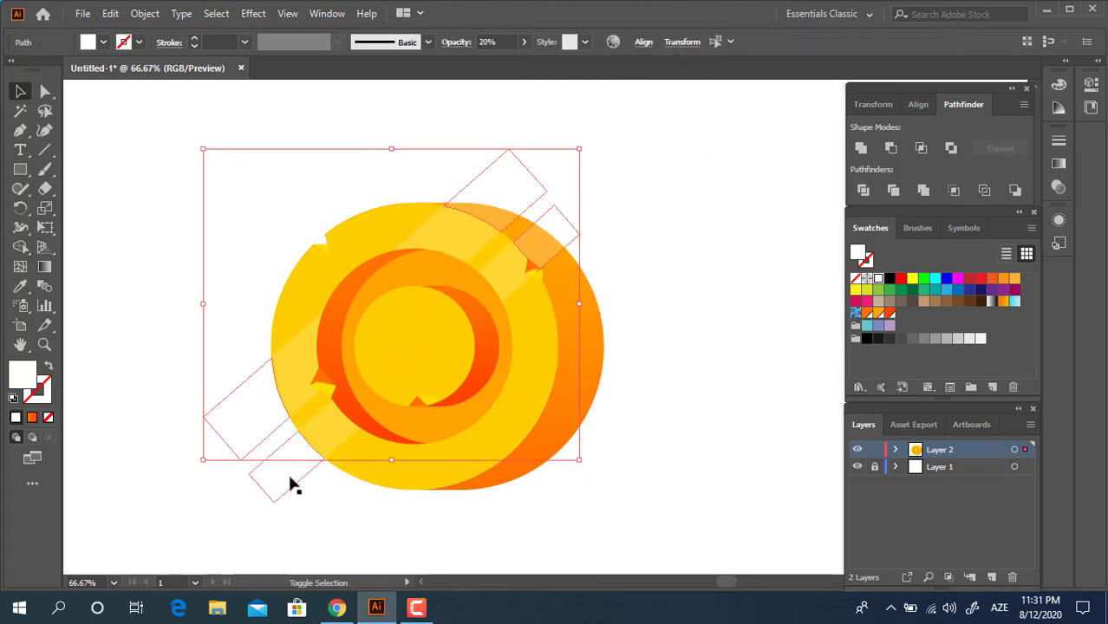
left_click(291, 482, "shift")
key("ctrl+shift+a")
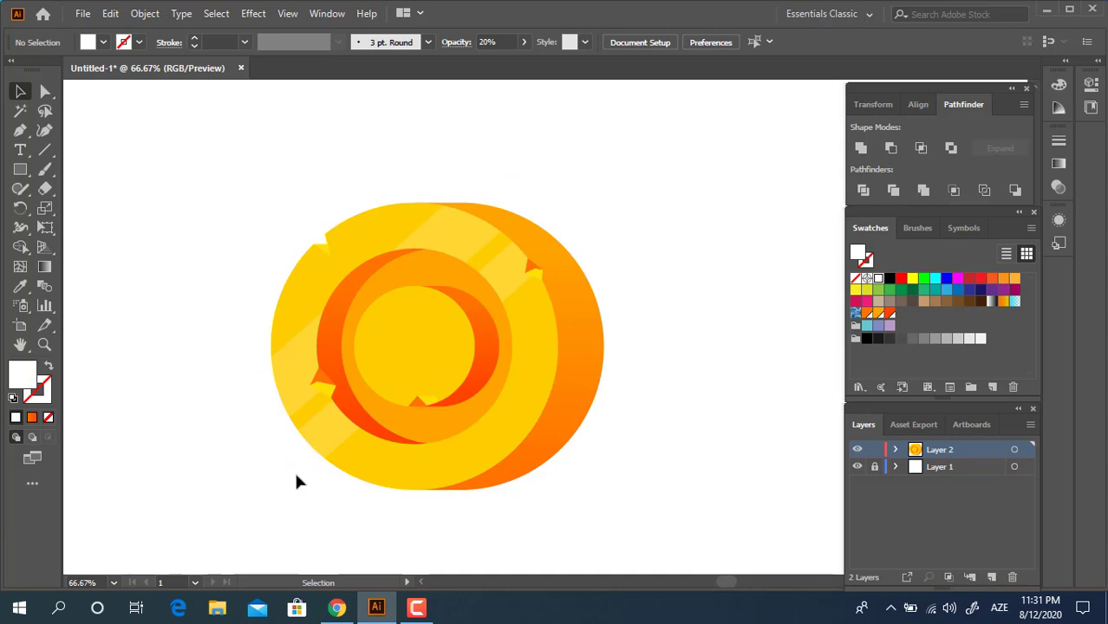
Step: Paste a copy of the strip group in place and send it backward between the orange ring and the inner yellow circle
key("ctrl+z")
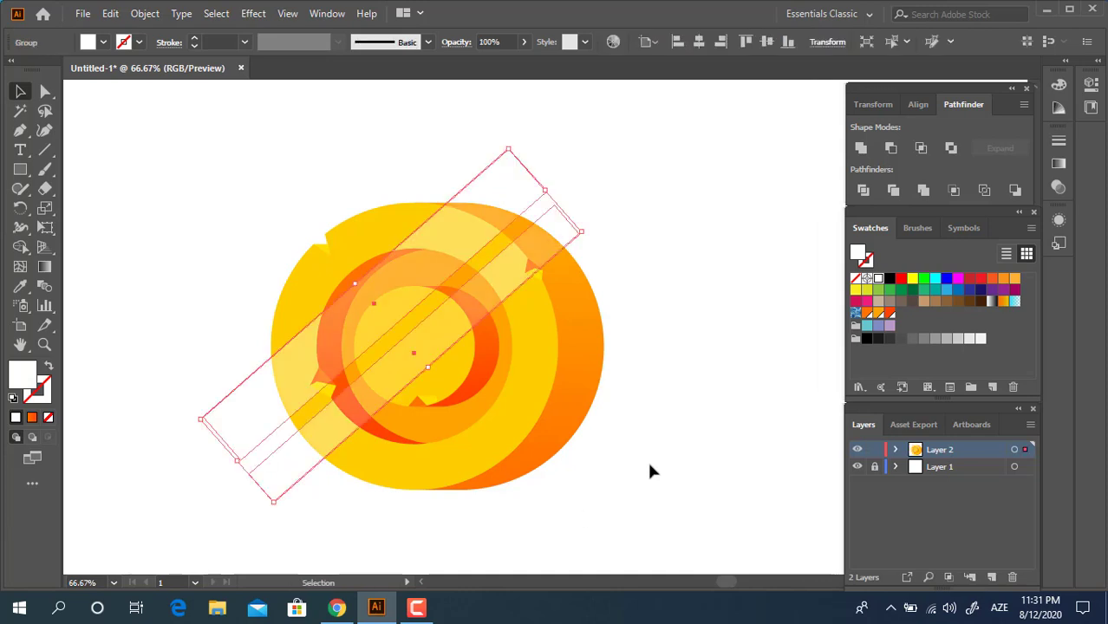
key("a")
key("ctrl+bracketleft")
key("ctrl+bracketleft")
key("ctrl+bracketleft")
key("ctrl+bracketleft")
key("ctrl+bracketleft")
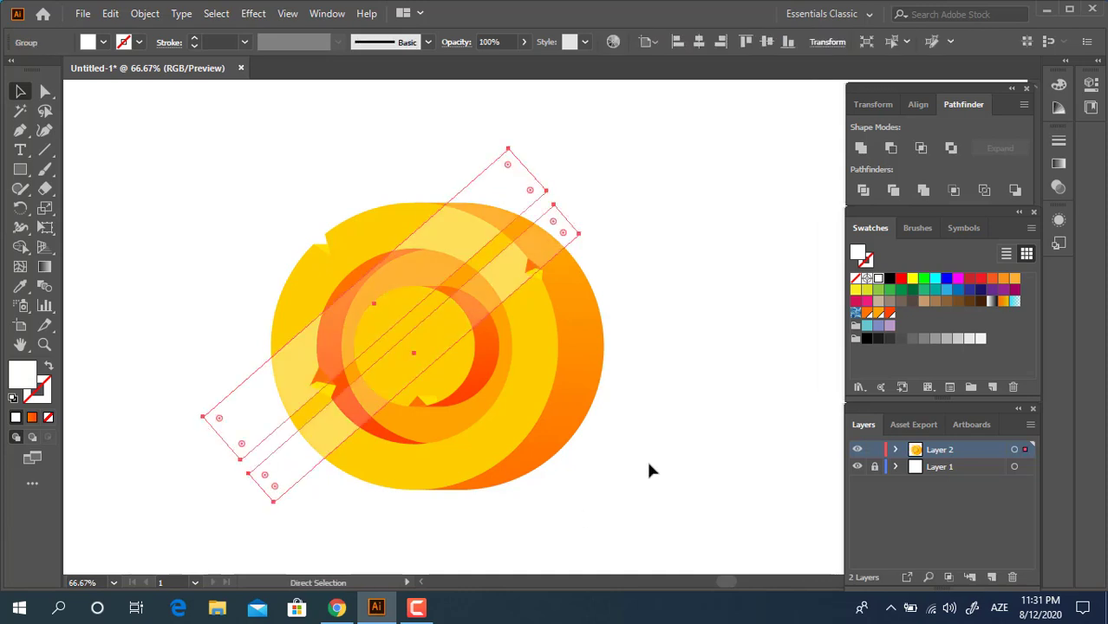
key("ctrl+bracketright")
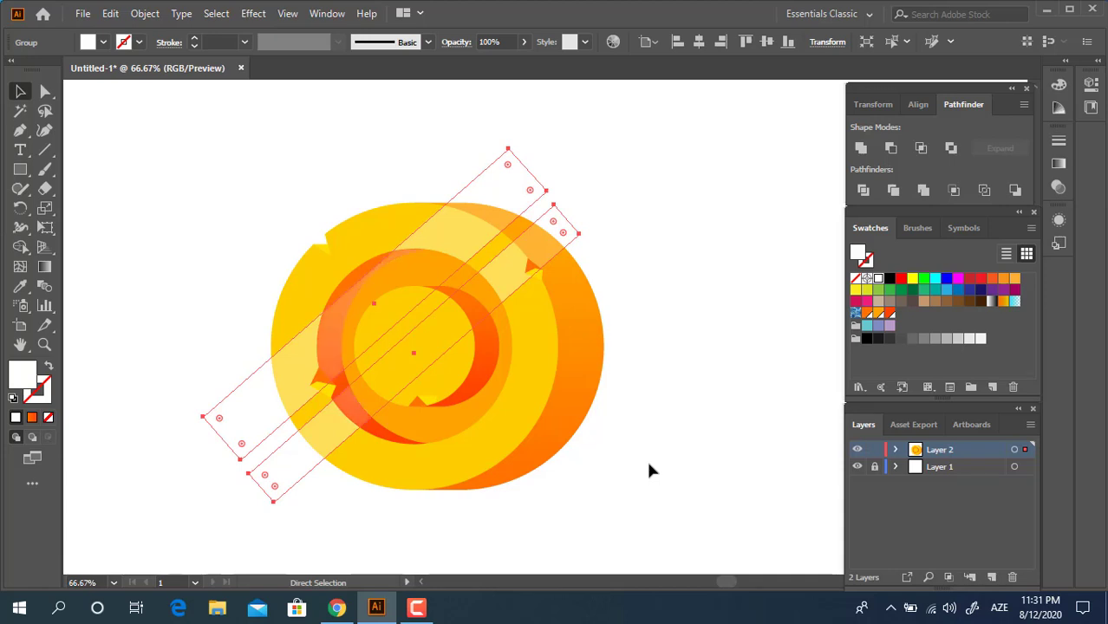
key("ctrl+bracketright")
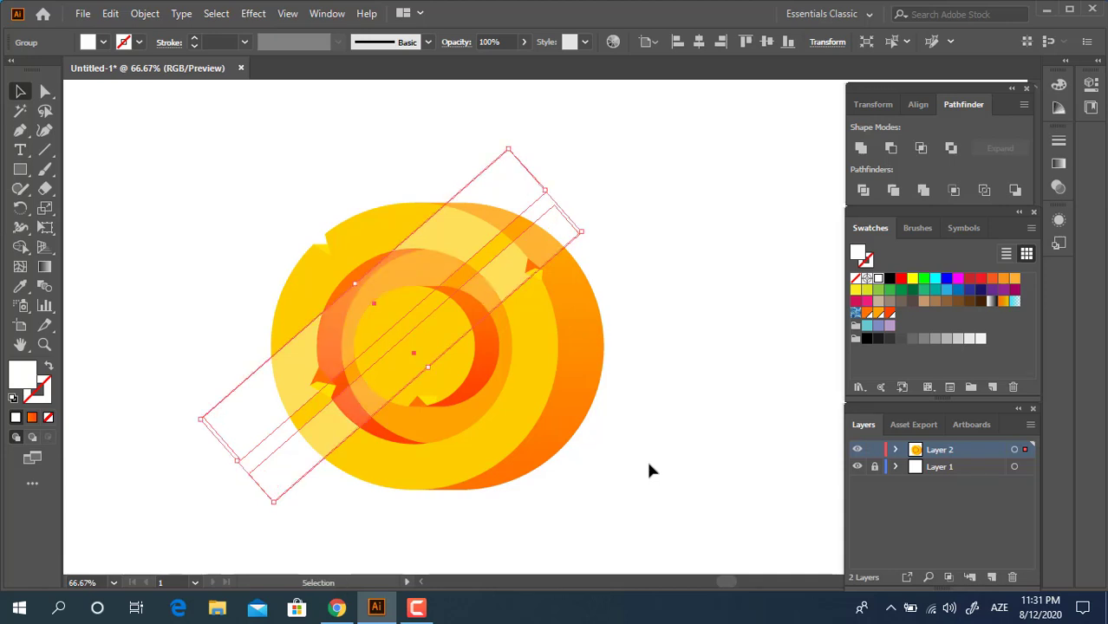
Step: Divide the copied strips together with the middle orange circle using Pathfinder, then ungroup the pieces and deselect them
left_click(450, 433, "shift")
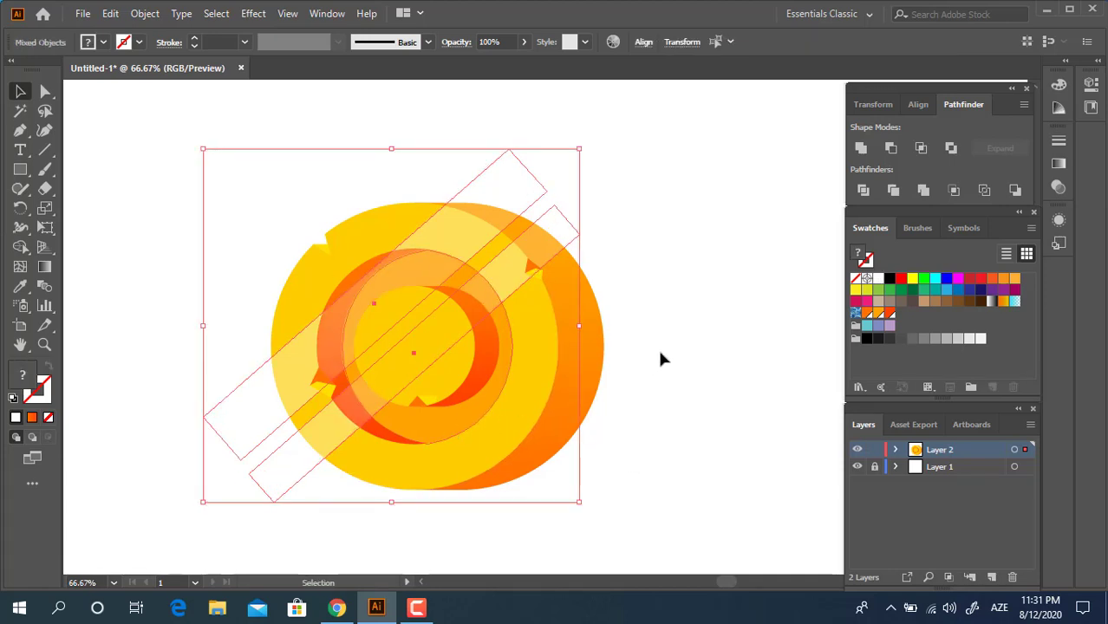
left_click(854, 198)
right_click(368, 424)
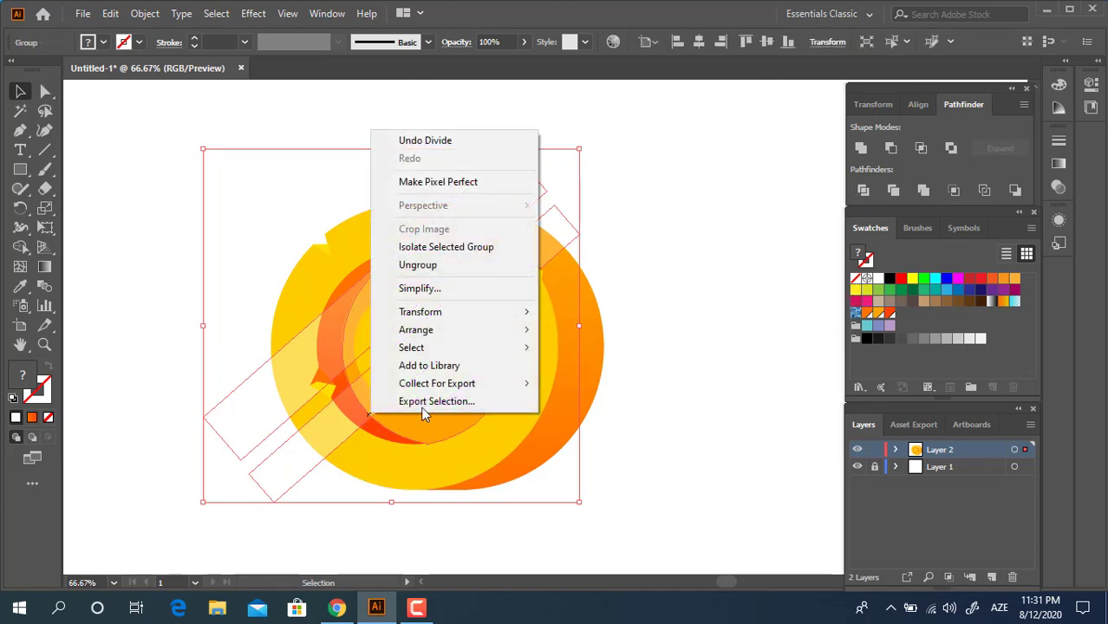
left_click(442, 265)
key("ctrl+shift+a")
Step: Delete the copied strip pieces lying outside the middle orange circle
left_click(369, 375)
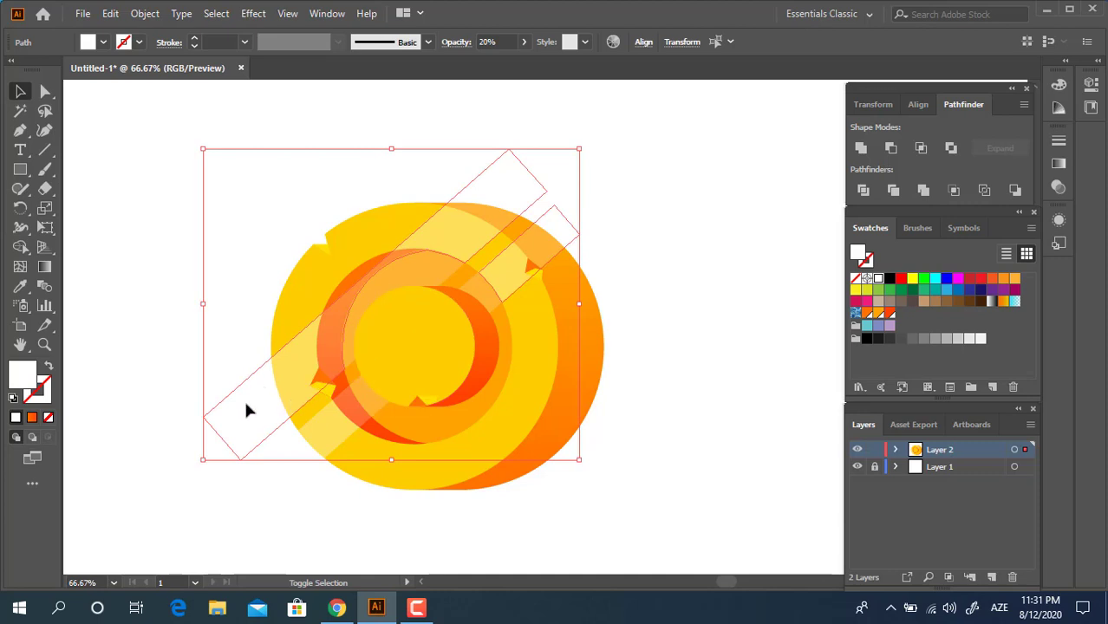
left_click_drag(246, 404, 302, 449)
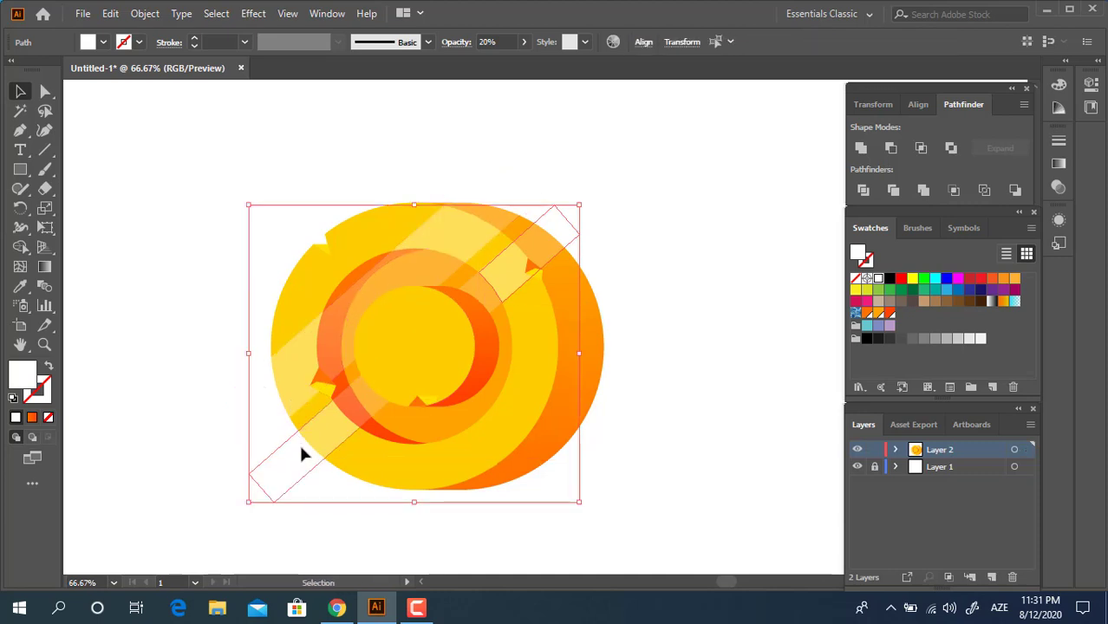
key("Delete")
left_click(441, 275)
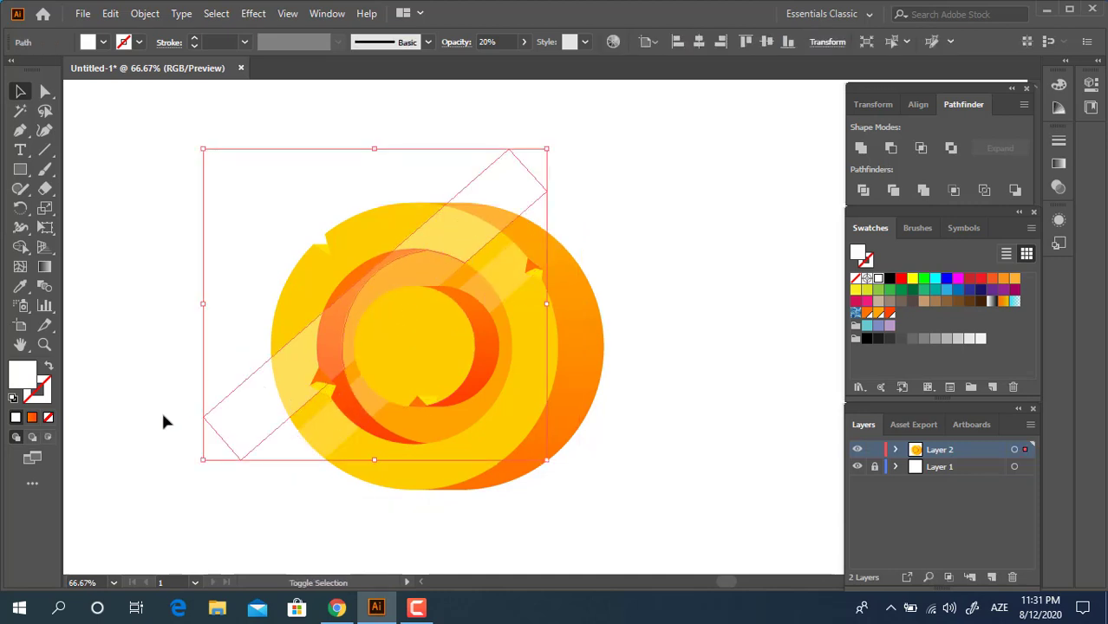
left_click(246, 420, "shift")
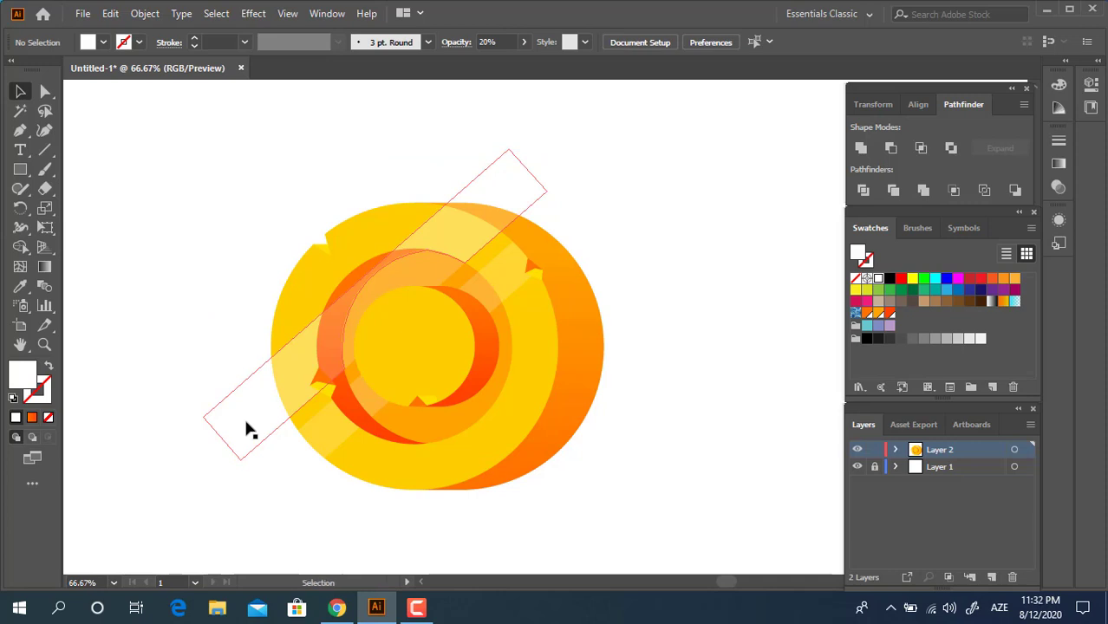
left_click(496, 186)
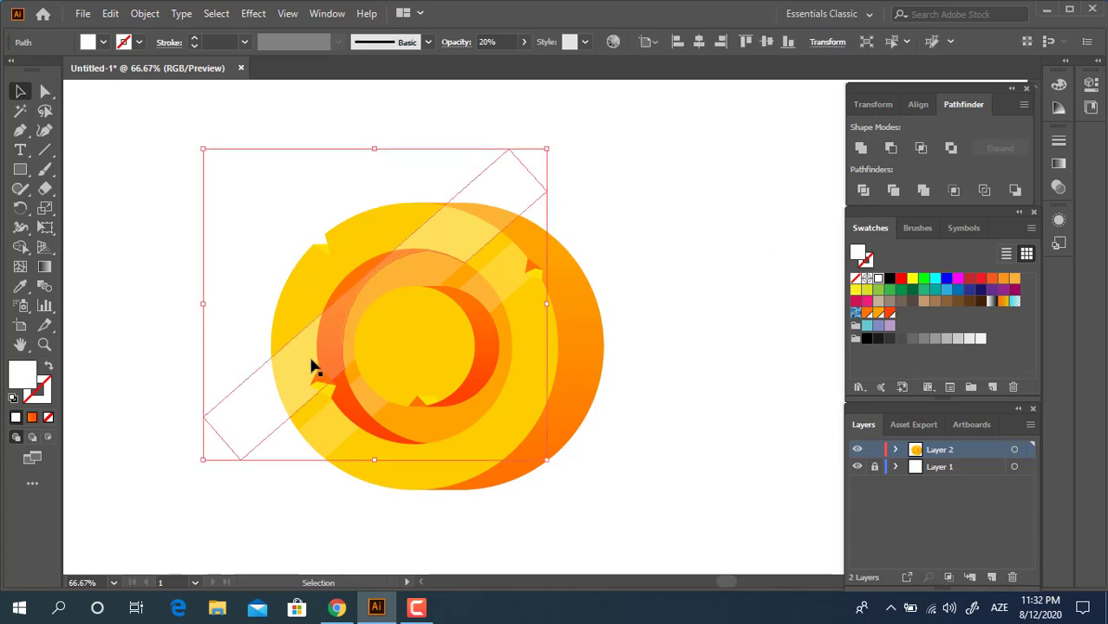
key("Delete")
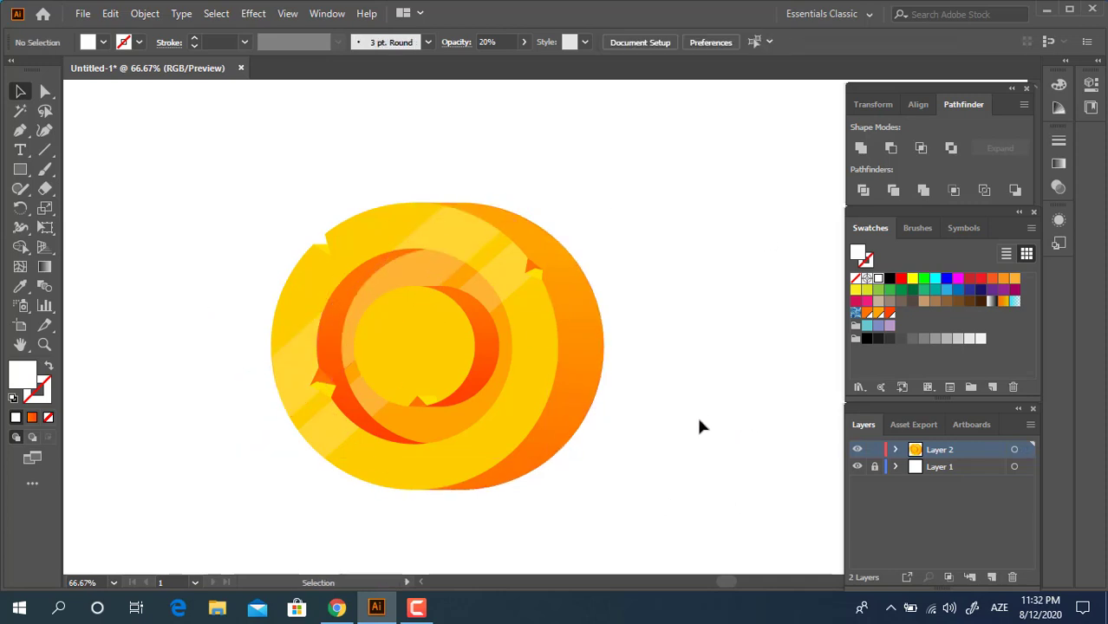
Step: Set the opacity of the highlight strips on the orange ring to 30%
left_click_drag(599, 418, 642, 361)
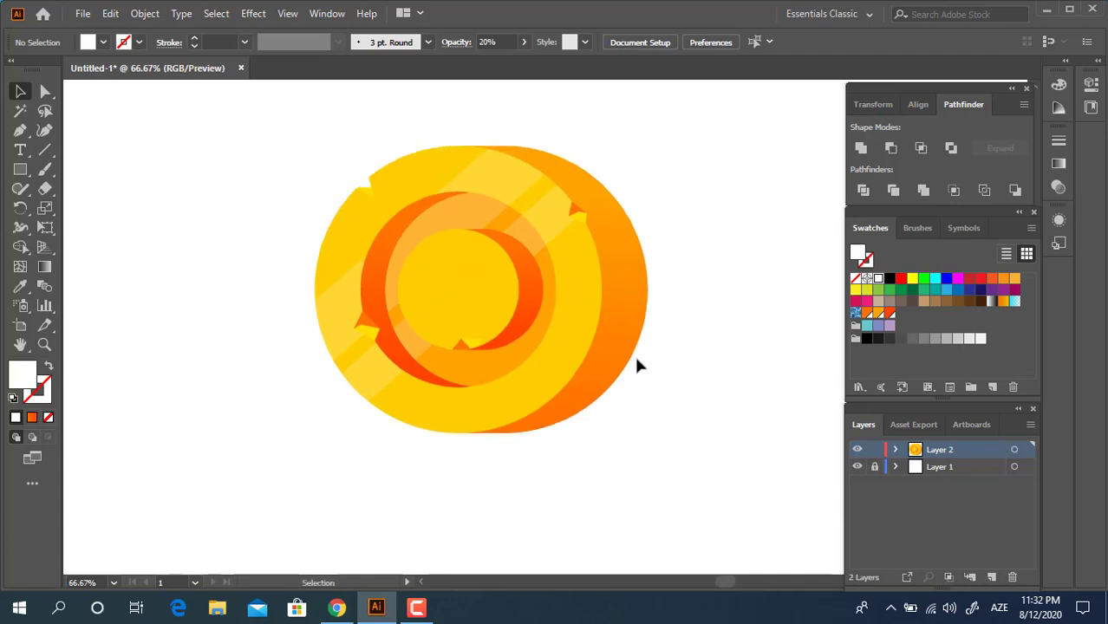
left_click(431, 241)
left_click(490, 41)
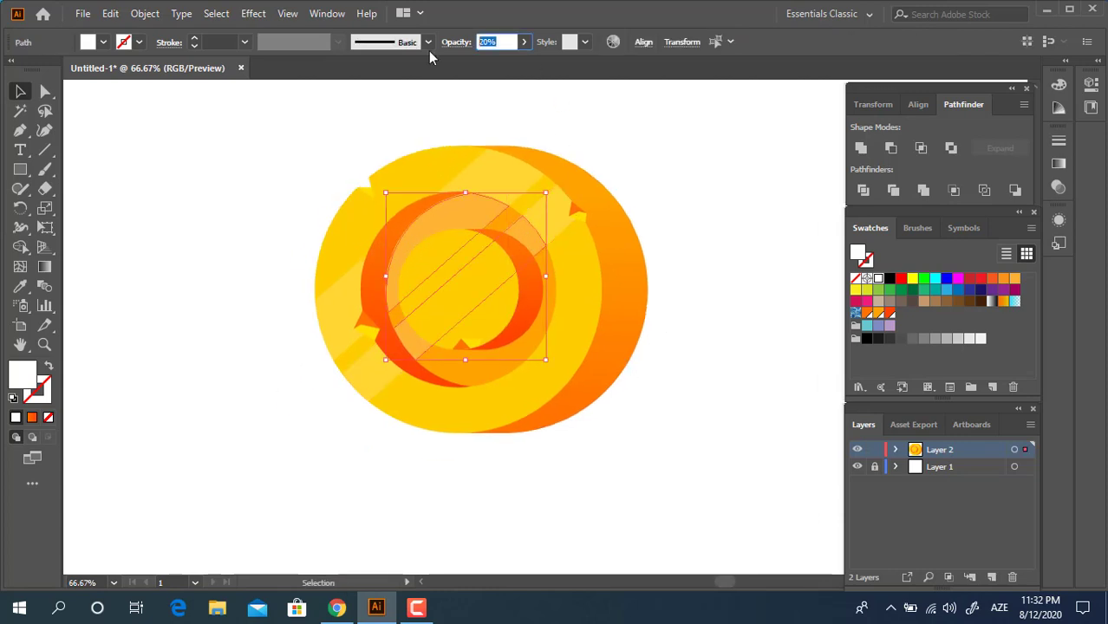
type("30")
key("Return")
left_click(699, 338)
Step: Select both highlight strips on the outer yellow circle and set their opacity to 30%
left_click_drag(717, 332, 736, 393)
left_click(488, 279)
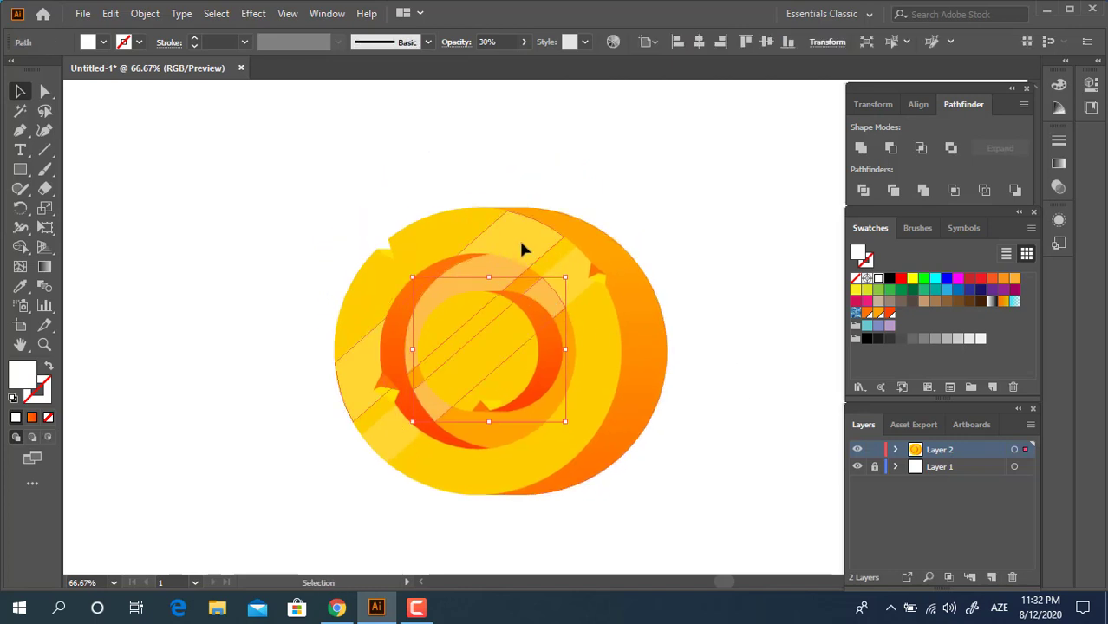
left_click(521, 242)
left_click(564, 276, "shift")
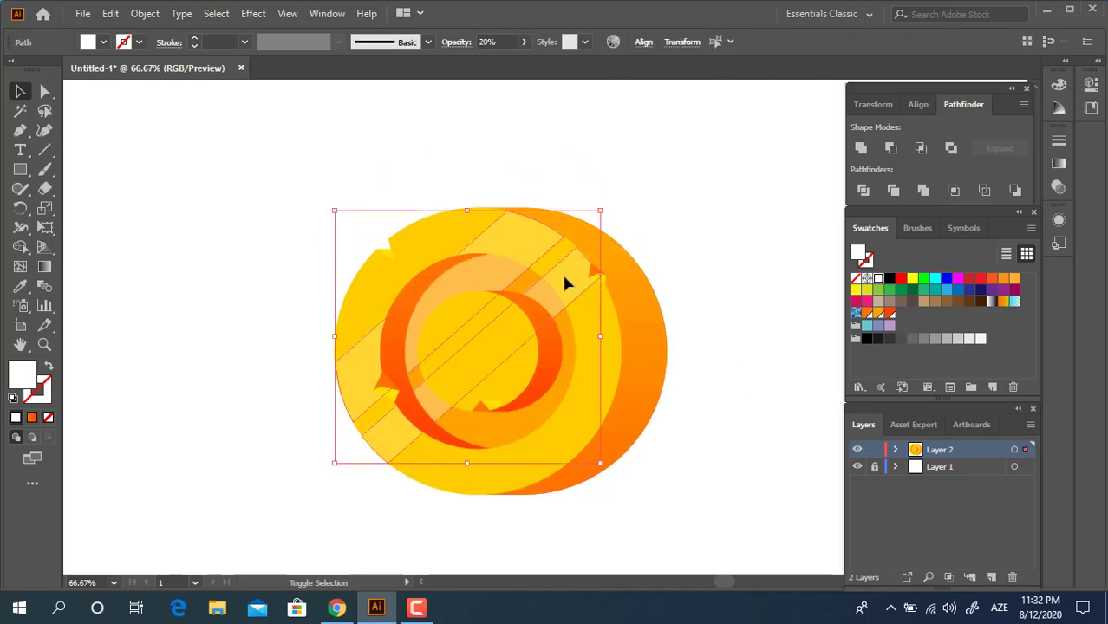
left_click(488, 42)
type("30")
key("Return")
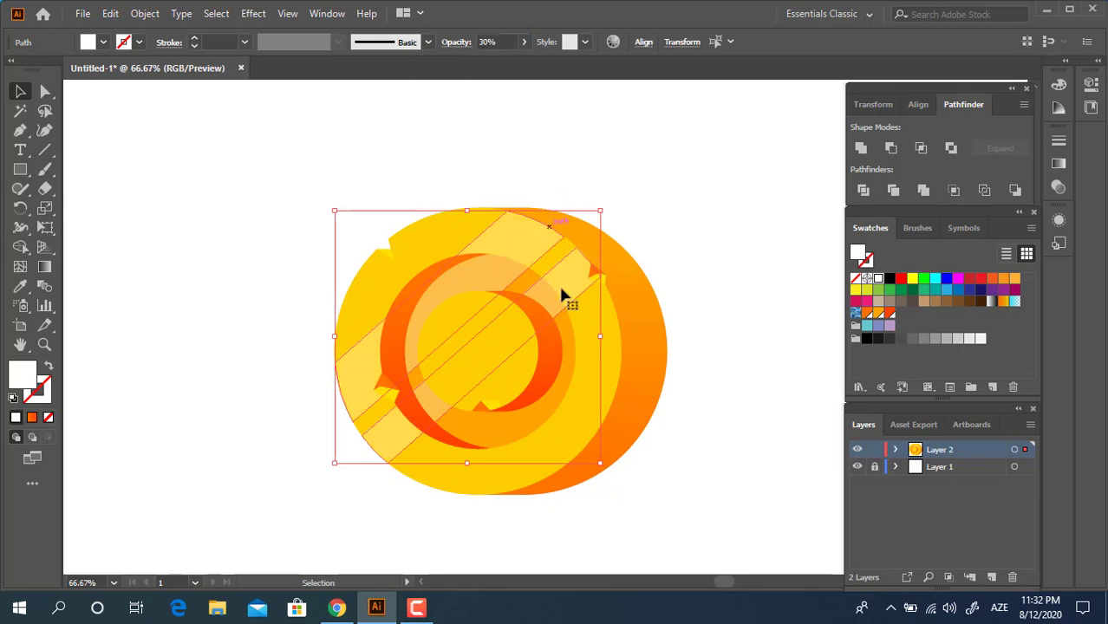
Step: Set the opacity of the orange ring's highlight strips to 20%
left_click(478, 282)
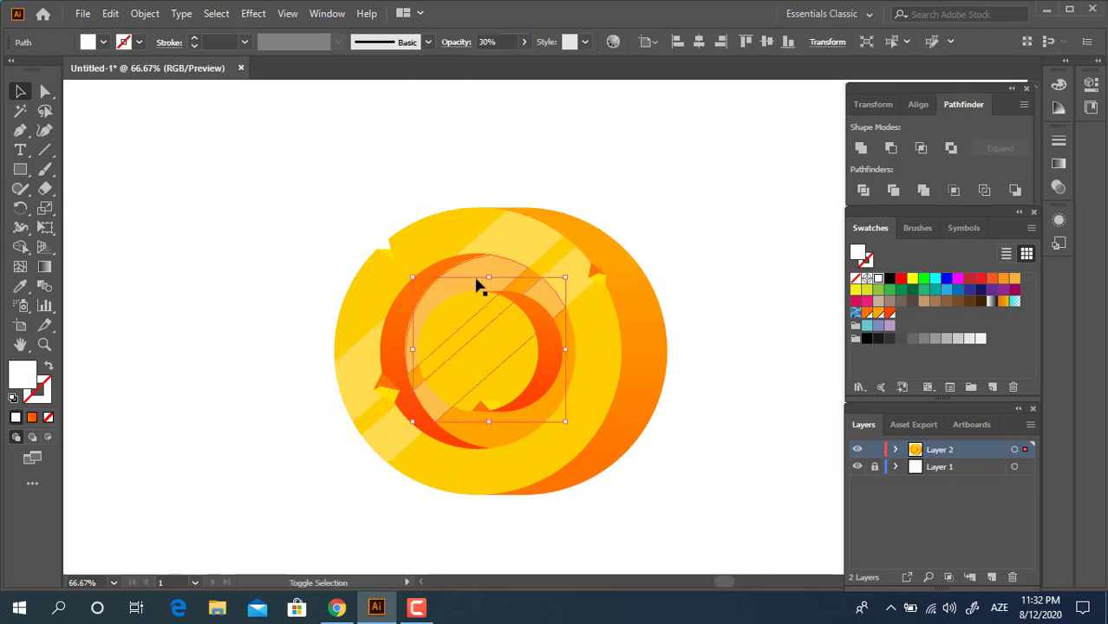
left_click(488, 41)
type("20")
key("Return")
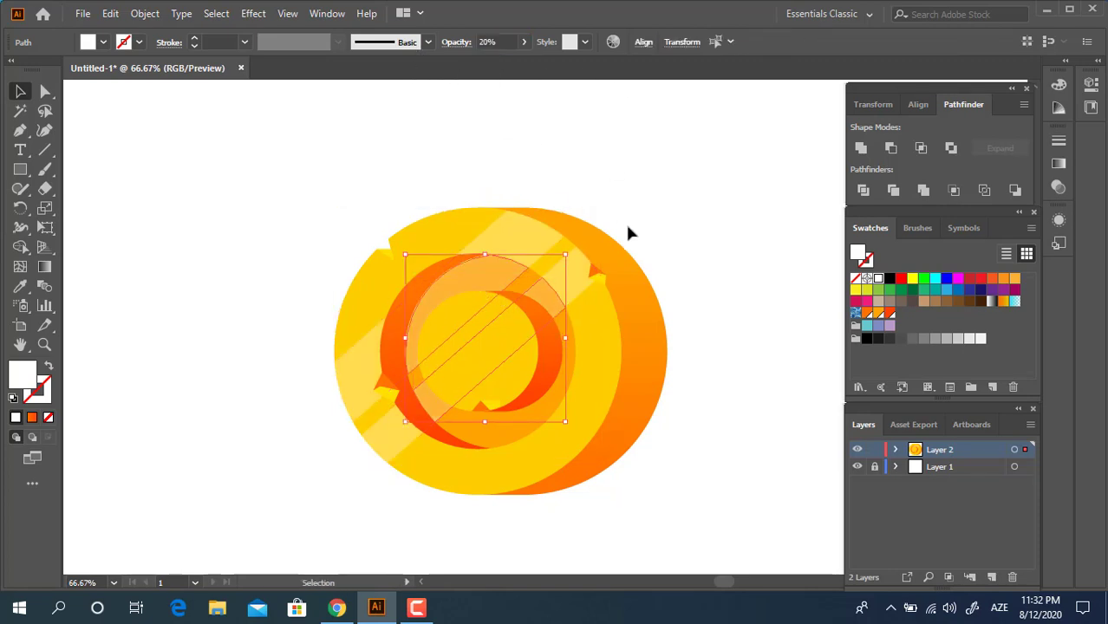
Step: Place another copy of the two diagonal highlight strips in the same position over the whole coin
left_click(787, 349)
left_click_drag(787, 349, 628, 277)
key("z")
left_click(558, 292, "alt")
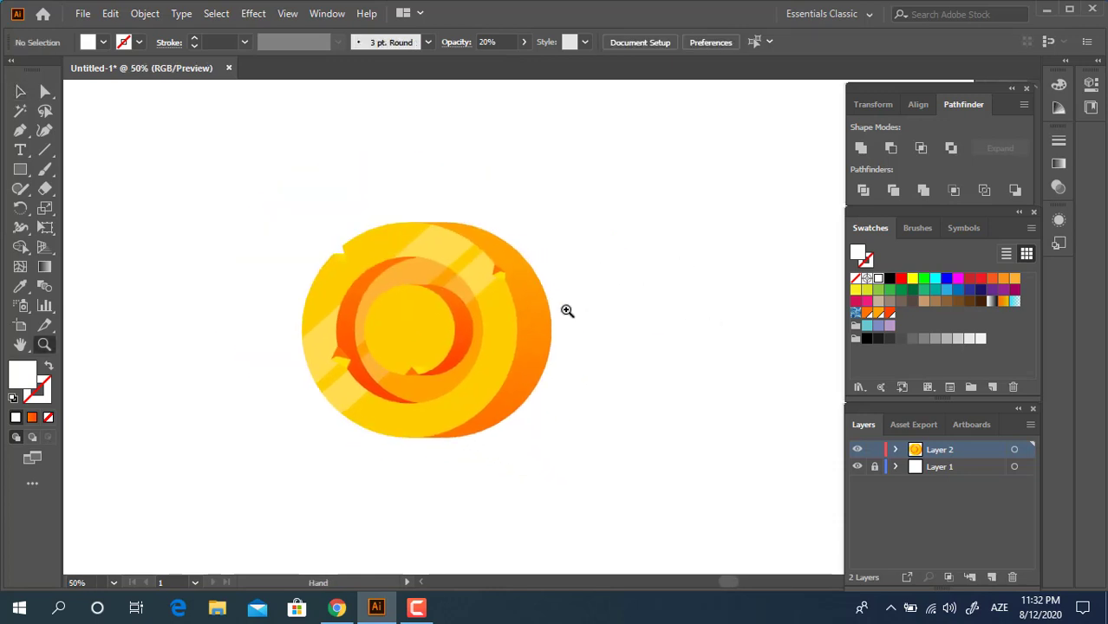
left_click(416, 312)
key("a")
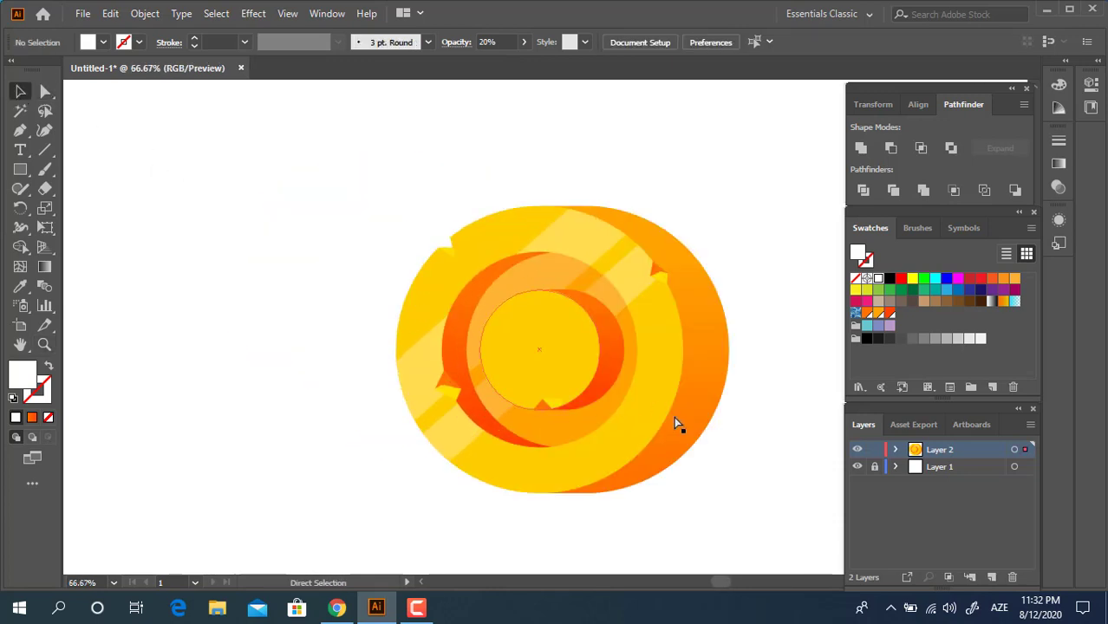
key("v")
left_click(586, 392)
key("ctrl+shift+g")
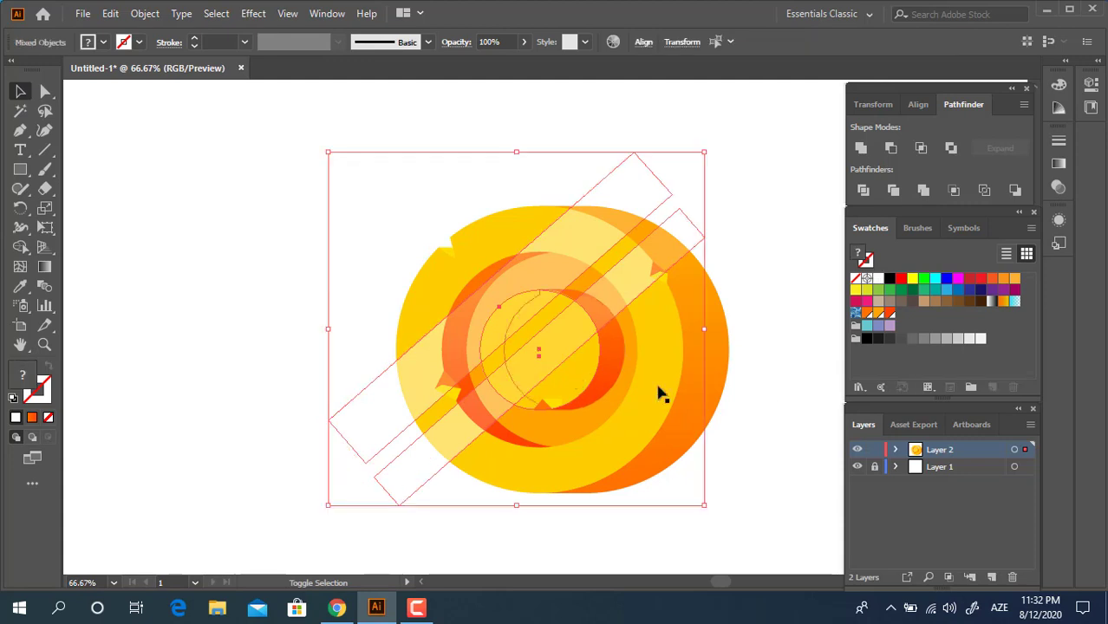
Step: Divide the copied strips and the inner yellow circle against each other with Pathfinder, and ungroup the resulting pieces
key("ctrl+shift+a")
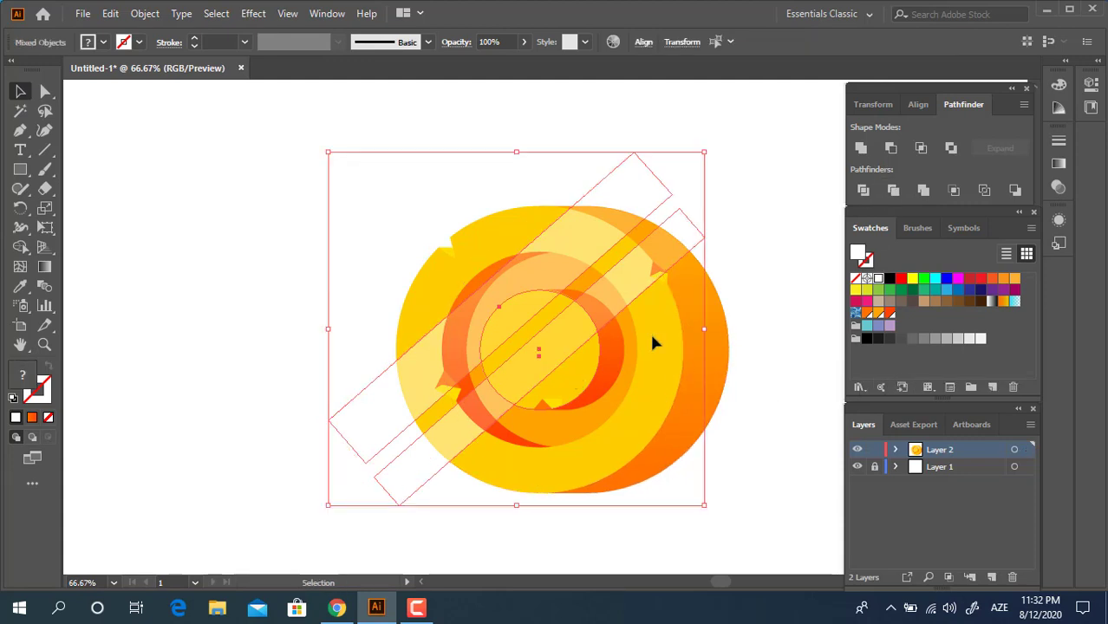
left_click(604, 281)
key("a")
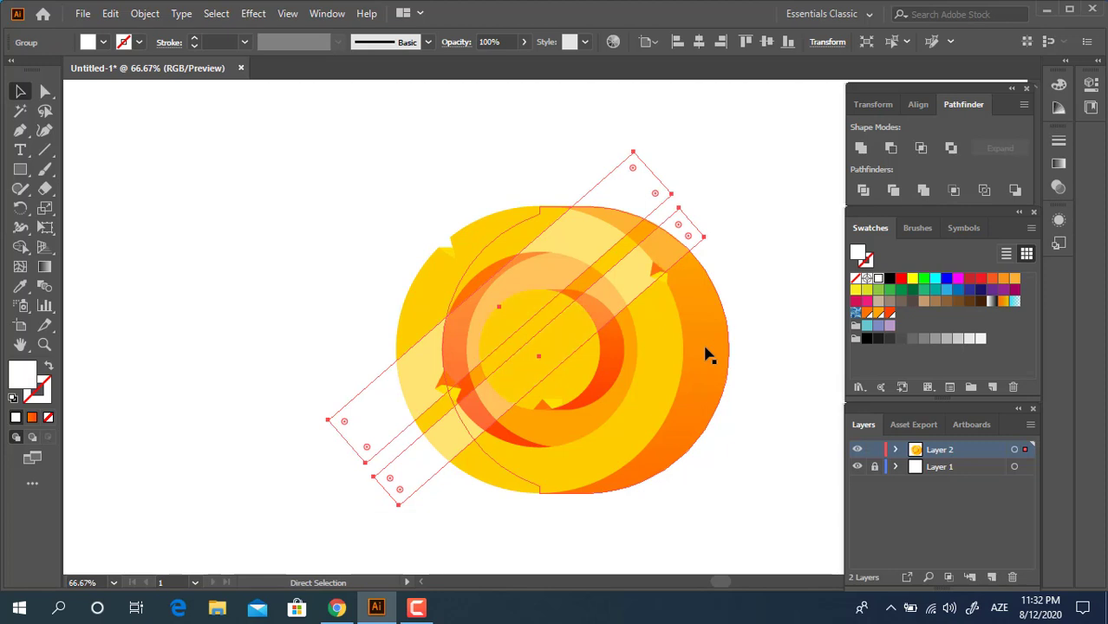
key("v")
left_click(598, 382, "shift")
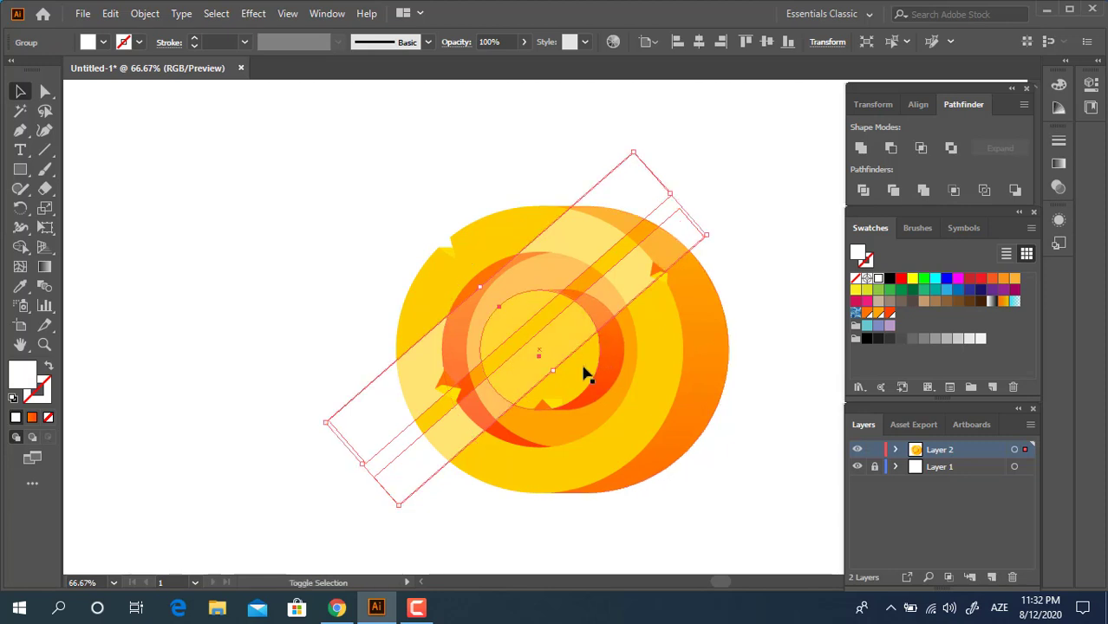
left_click(865, 196)
right_click(514, 338)
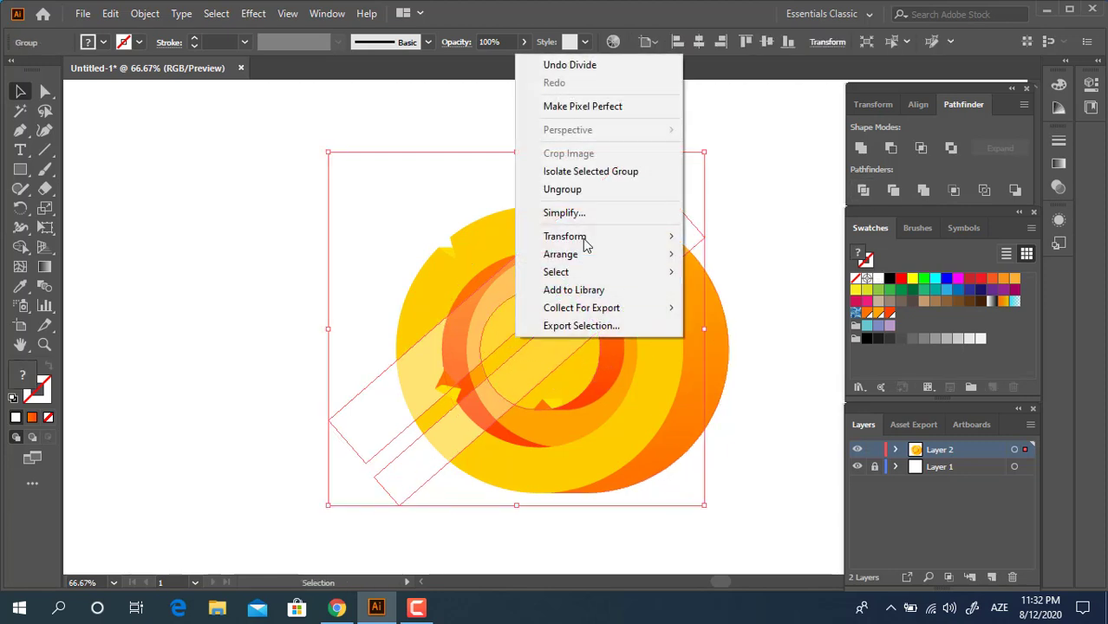
left_click(584, 189)
Step: Delete the copied strip pieces lying outside the inner yellow circle
left_click(778, 222)
left_click(686, 247)
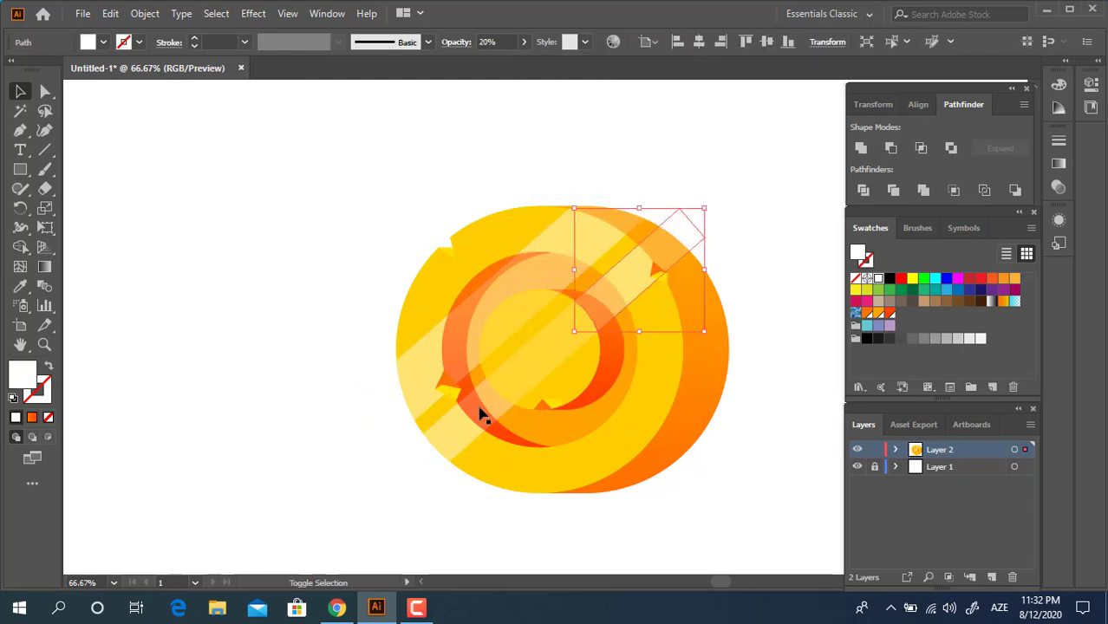
left_click(478, 407, "shift")
left_click(417, 358, "shift")
key("Delete")
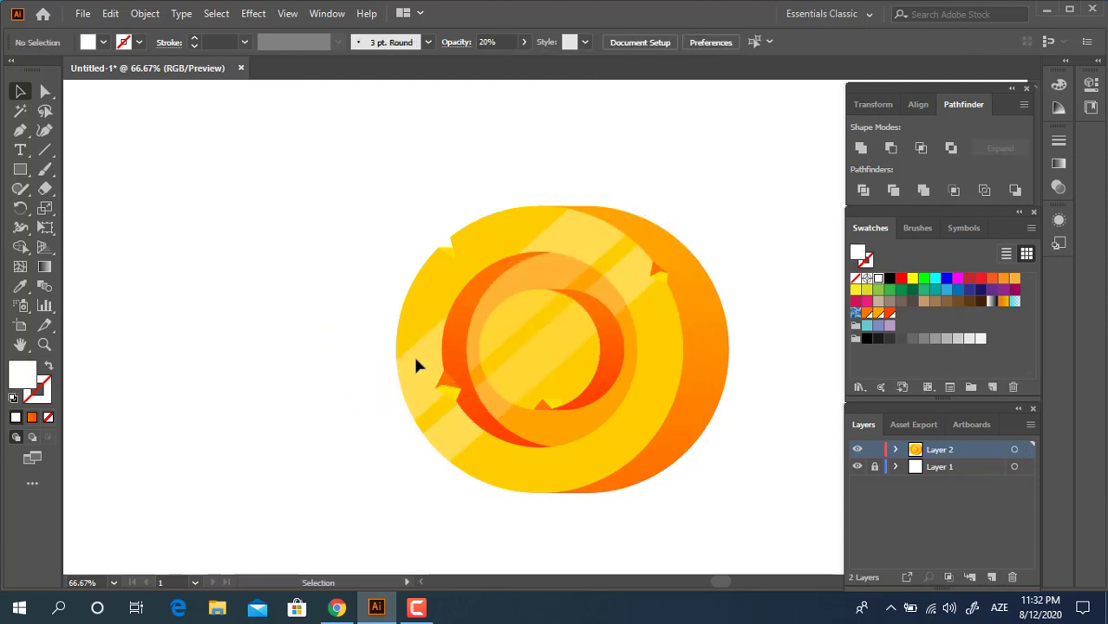
Step: Select all the parts of the coin and group them
left_click_drag(705, 451, 590, 428)
left_click_drag(644, 484, 192, 182)
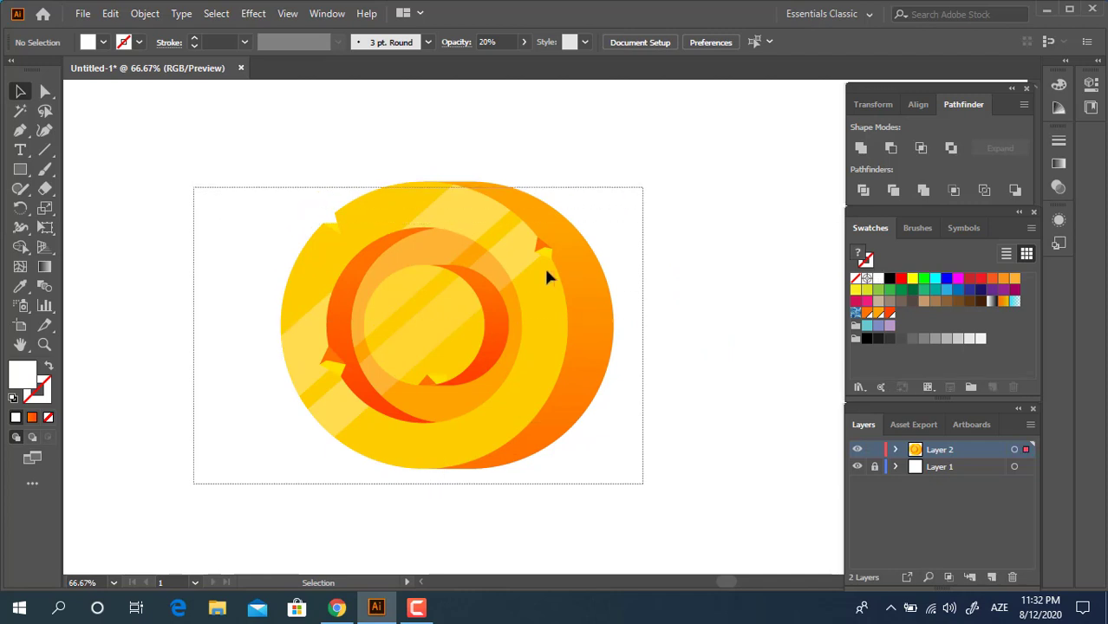
right_click(517, 253)
left_click(564, 354)
left_click(696, 409)
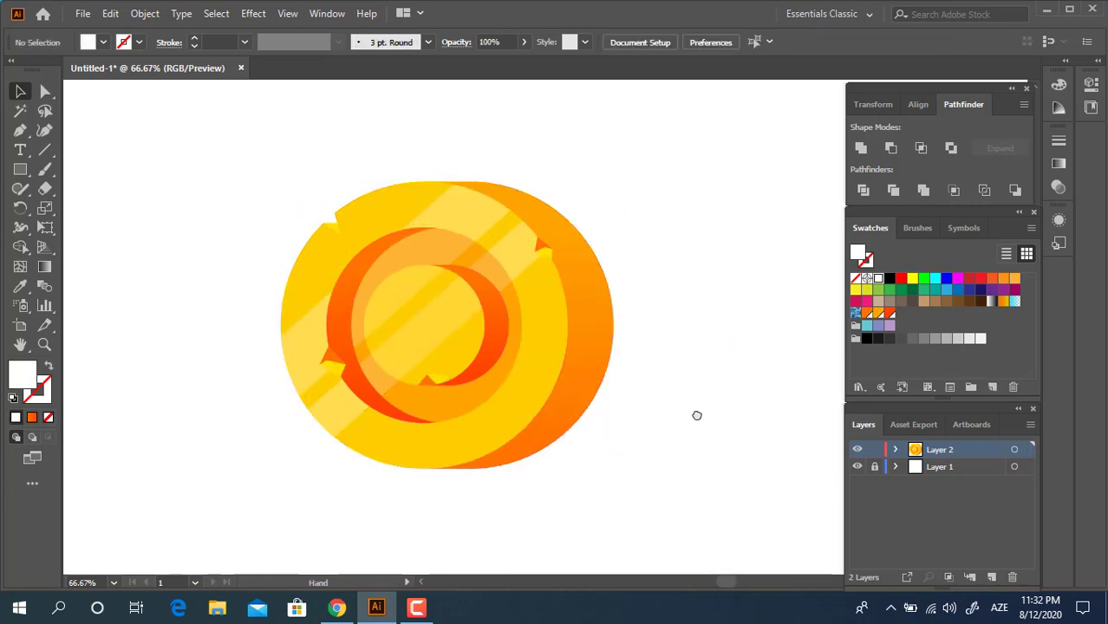
left_click_drag(699, 414, 708, 386)
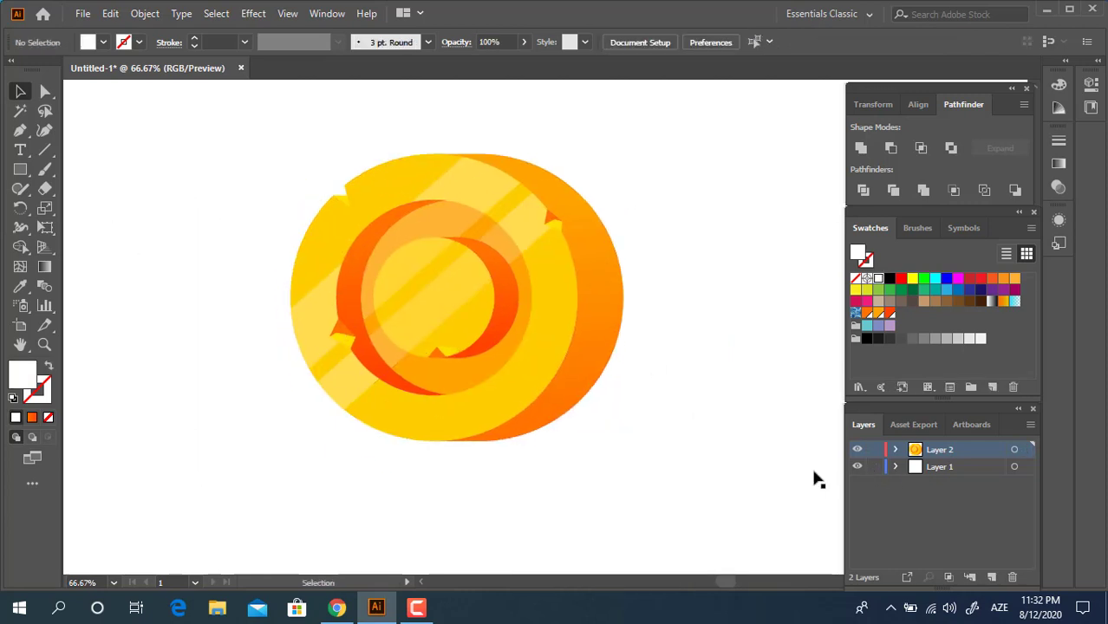
Step: Fill the background rectangle on Layer 1 with a brown swatch and lock the layer again
left_click(1015, 466)
left_click(957, 301)
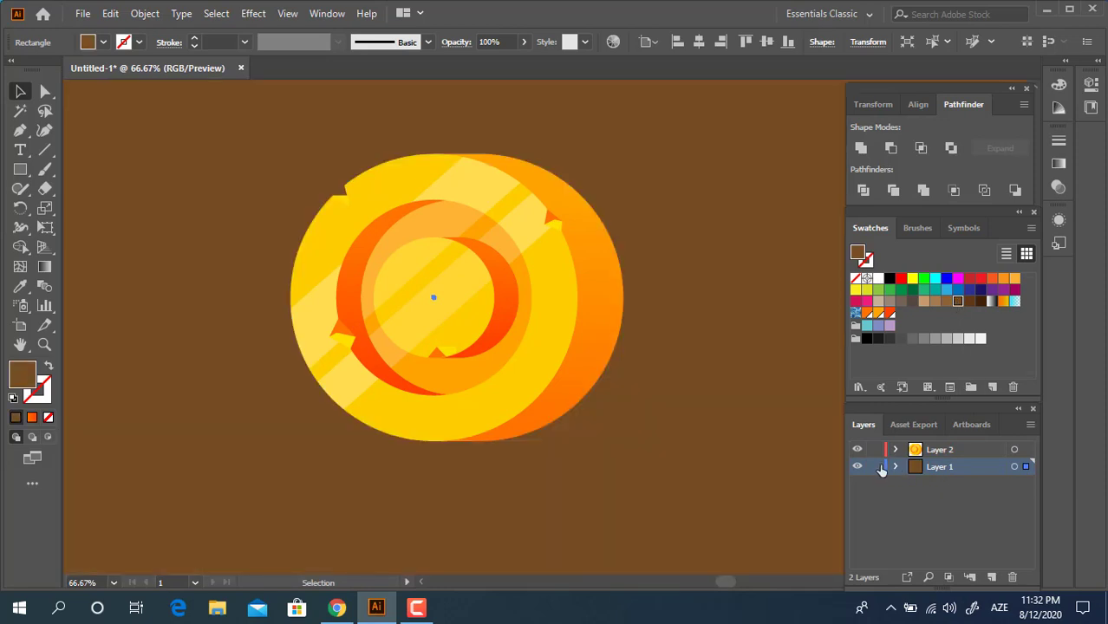
left_click(875, 467)
key("z")
left_click(550, 372, "alt")
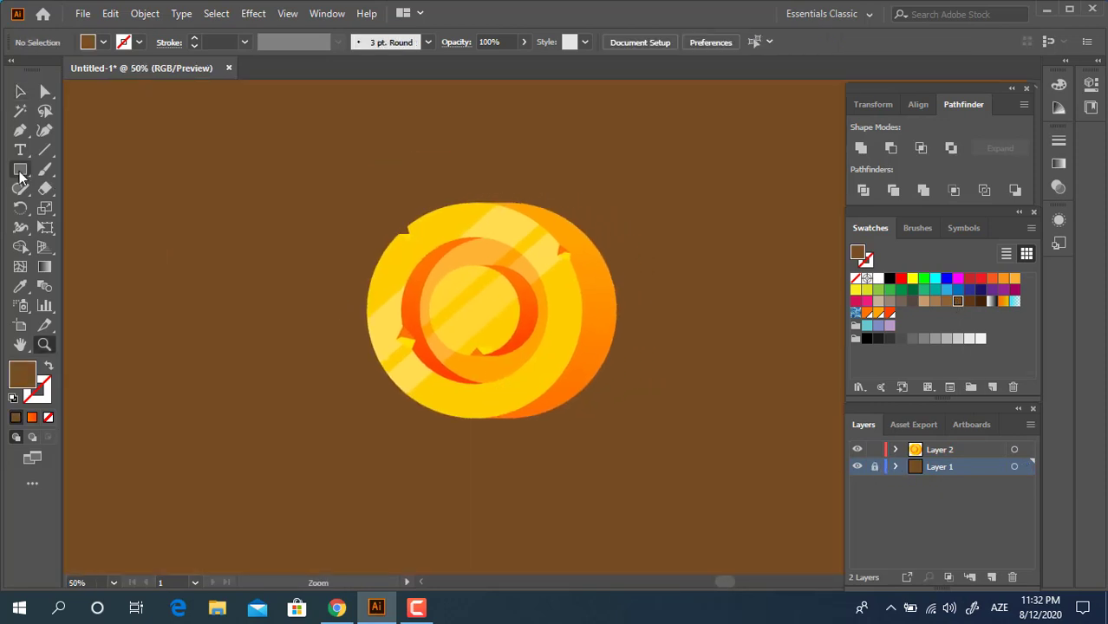
Step: Draw a small white square on Layer 2, in the empty area to the left of the coin
left_click(20, 174)
left_click(23, 134)
left_click(45, 190)
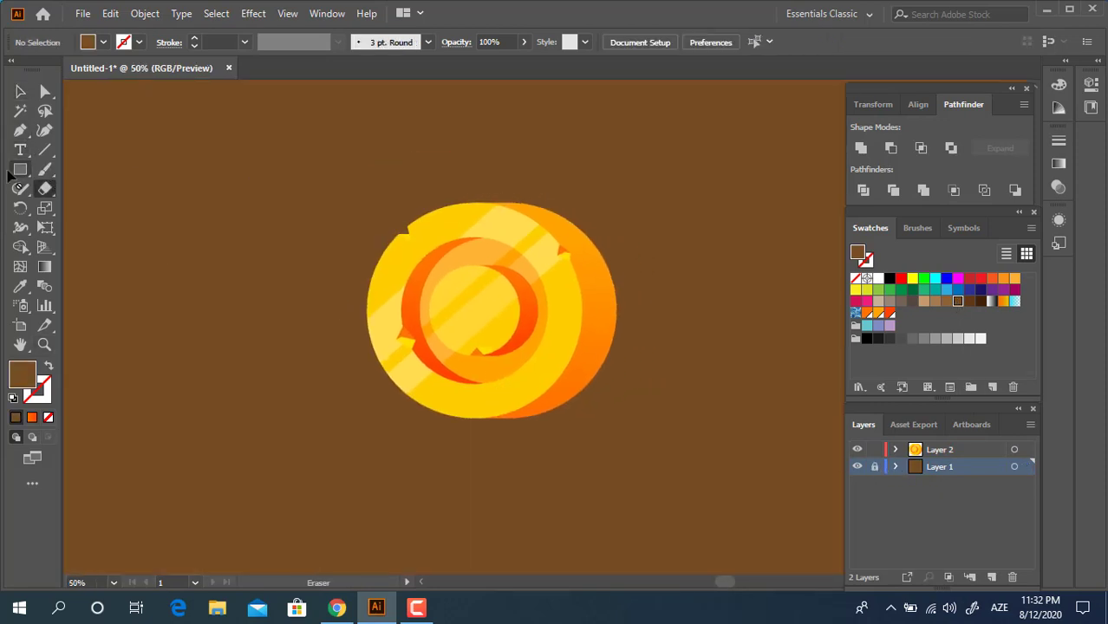
mouse_move(17, 174)
left_mouse_down()
mouse_move(74, 185)
mouse_move(27, 174)
left_mouse_up()
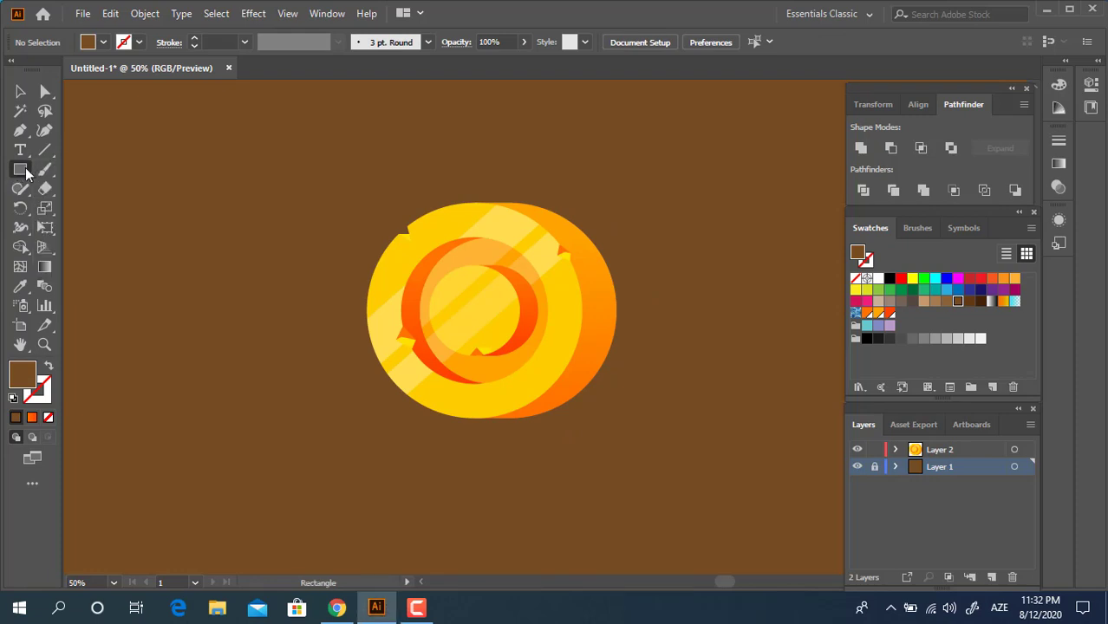
left_click(936, 449)
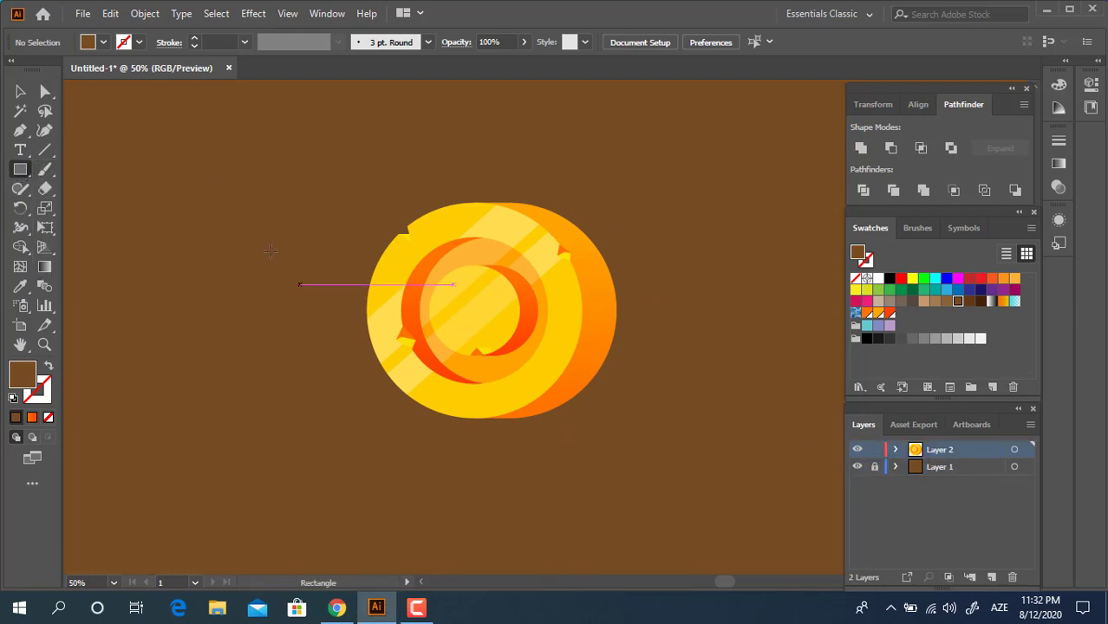
left_click_drag(237, 224, 291, 277)
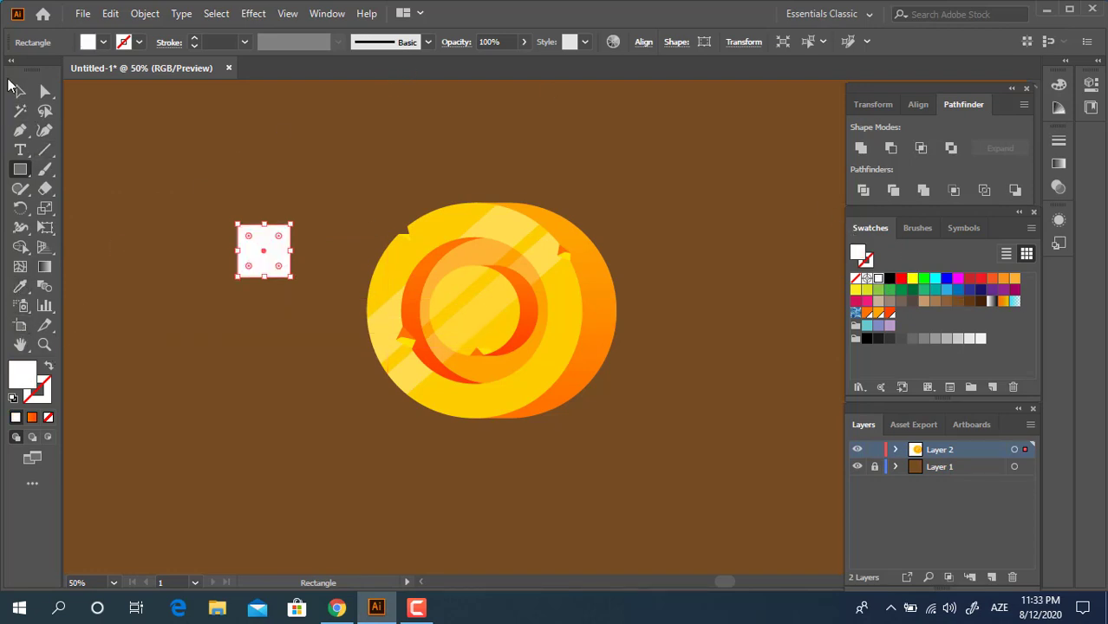
Step: Rotate the white square 45° into a diamond and enlarge it until its side corner reaches the coin's edge
left_click(19, 91)
left_click_drag(294, 216, 326, 276)
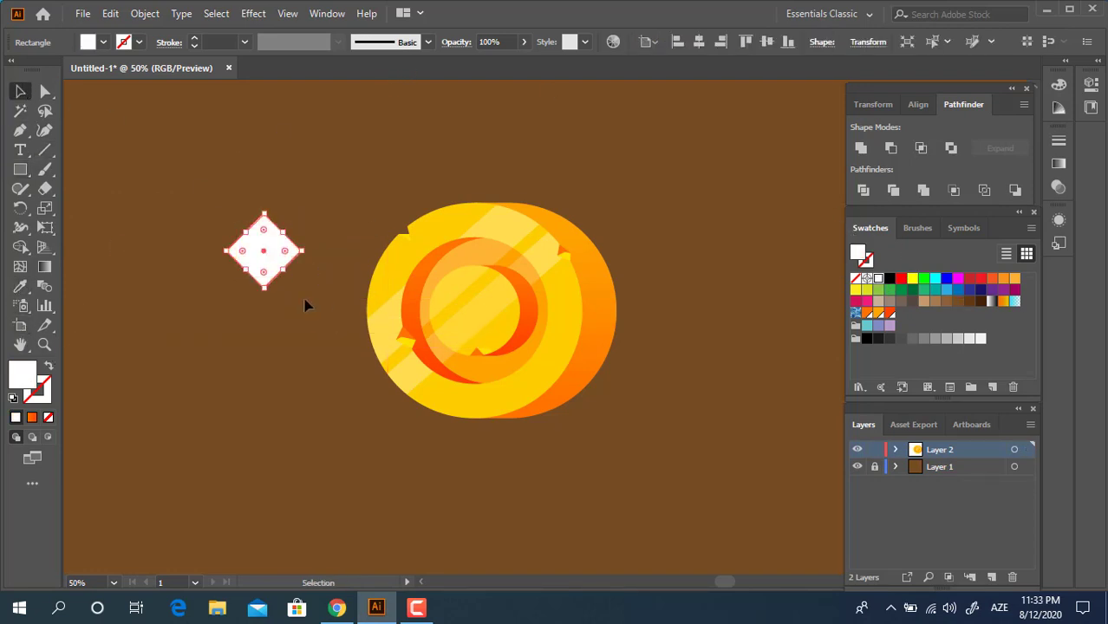
left_click(306, 300)
left_click_drag(271, 252, 325, 368)
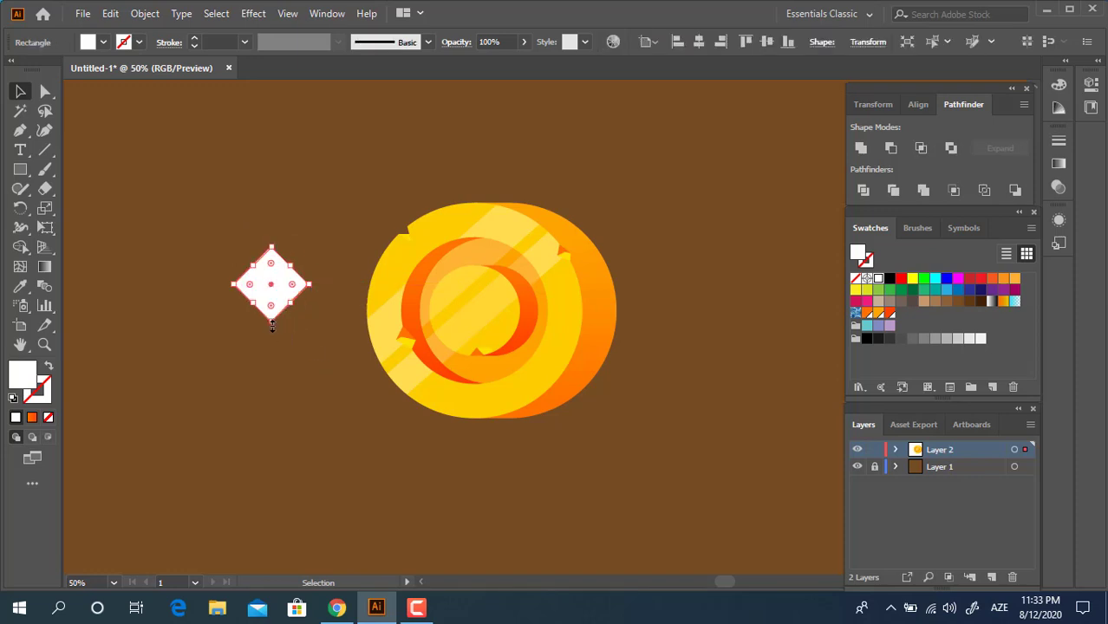
left_click_drag(271, 325, 276, 388)
left_click(359, 354)
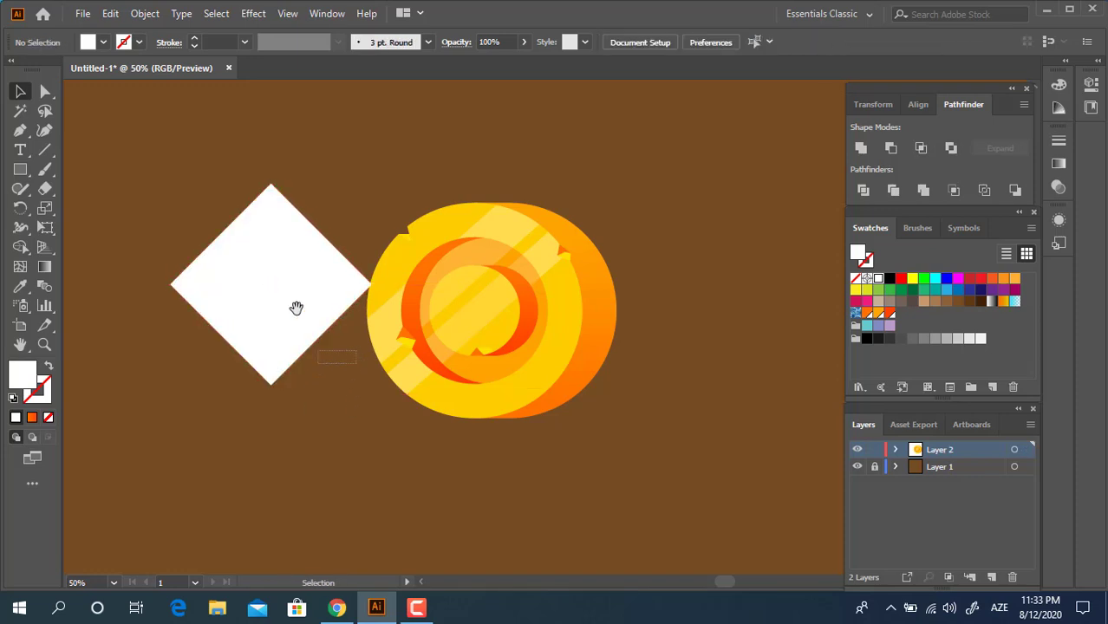
Step: Rotate the white diamond 45° back to an upright square
left_click(275, 257)
left_click(19, 133)
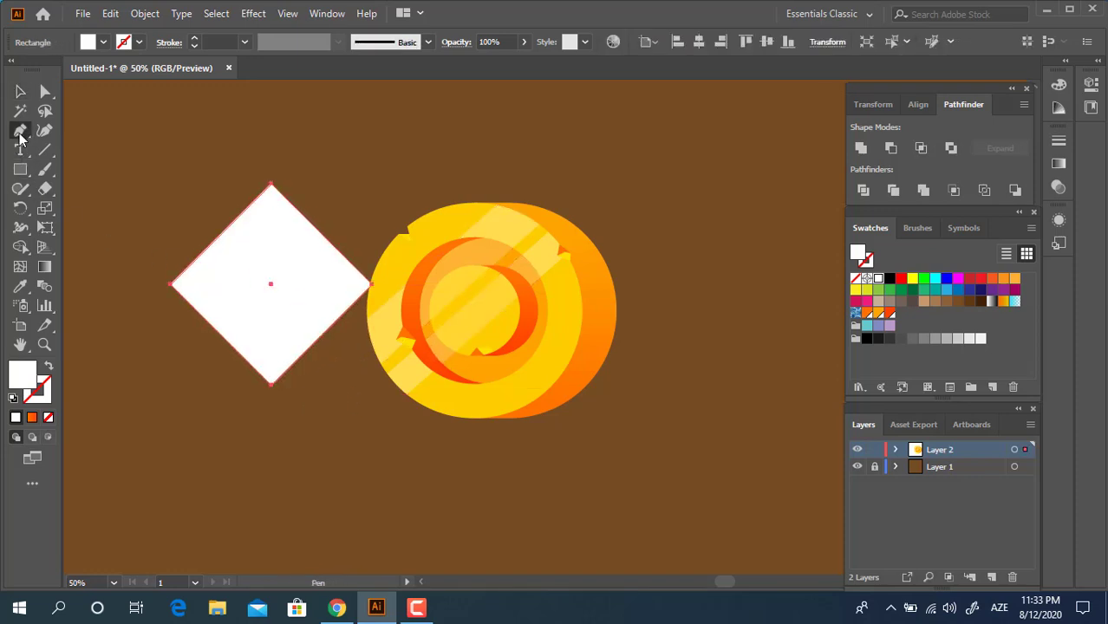
left_click(18, 90)
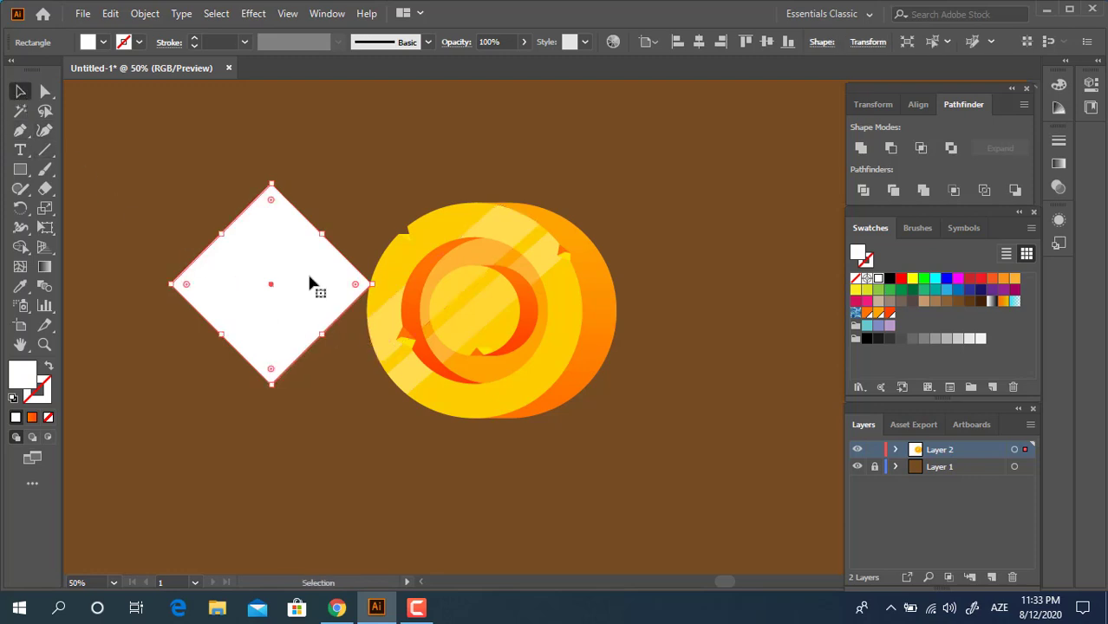
left_click(19, 131)
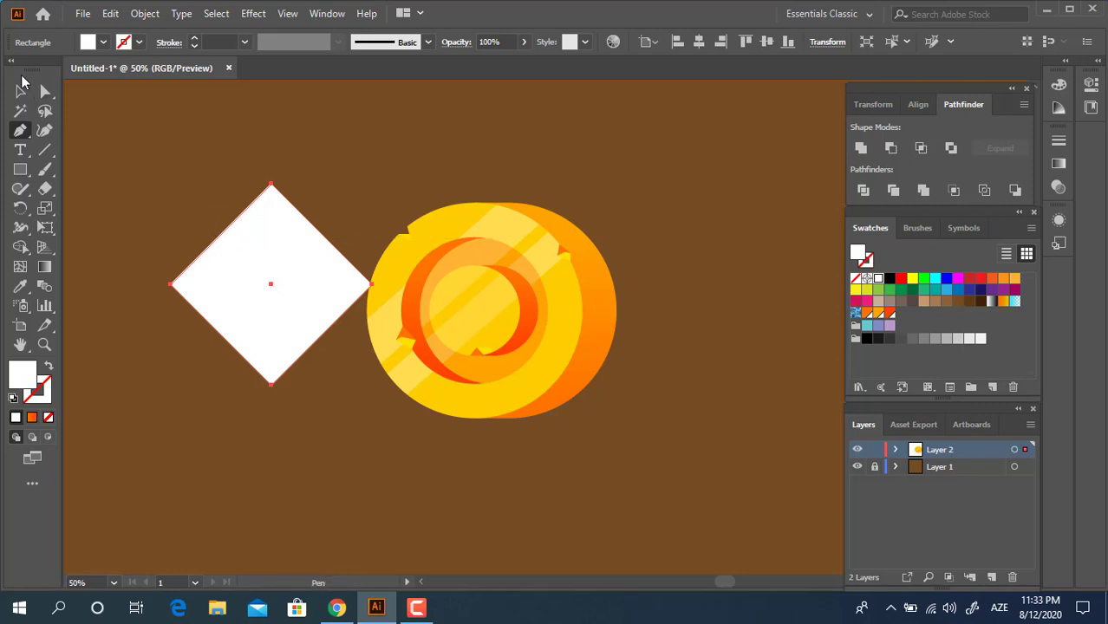
key("v")
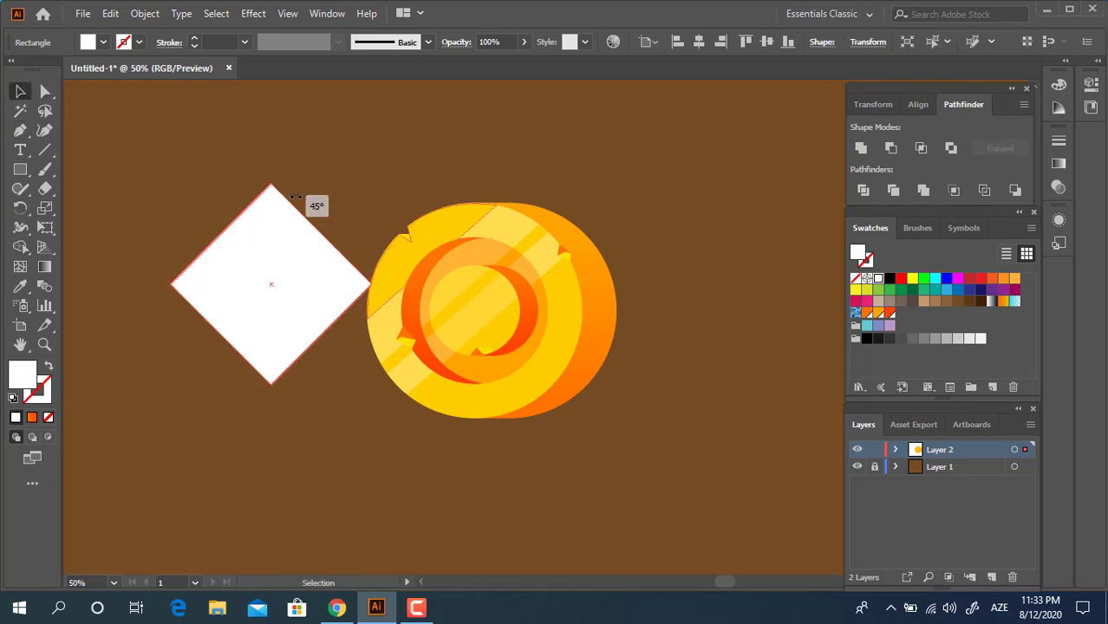
left_click_drag(295, 198, 342, 219)
Step: Add anchor points at the midpoints of the white square's four sides with the Pen tool
left_click(19, 130)
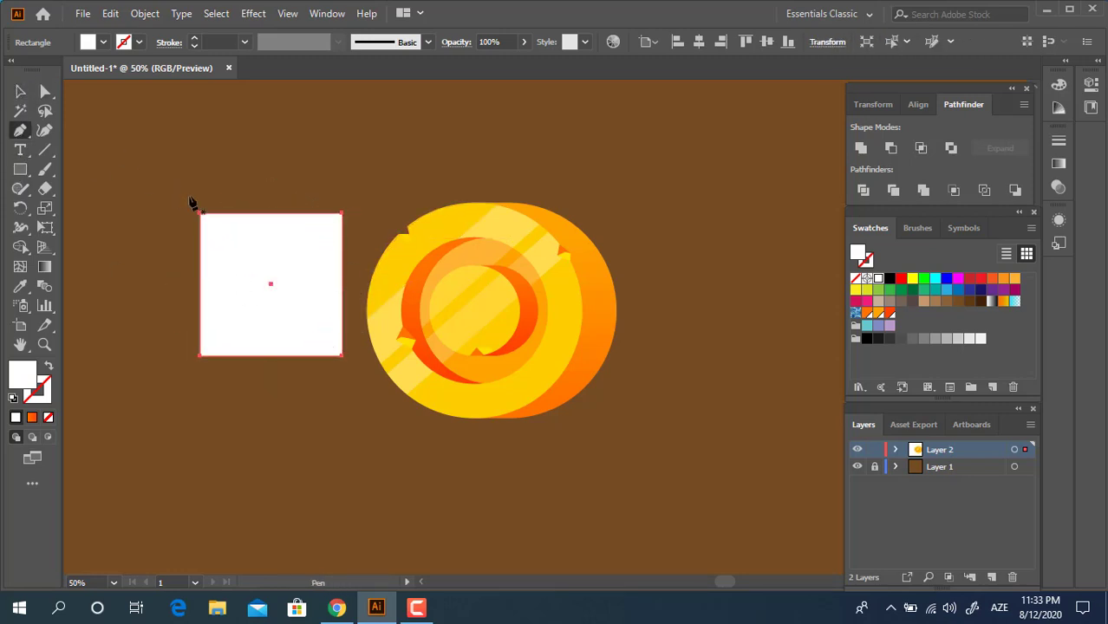
left_click(272, 214)
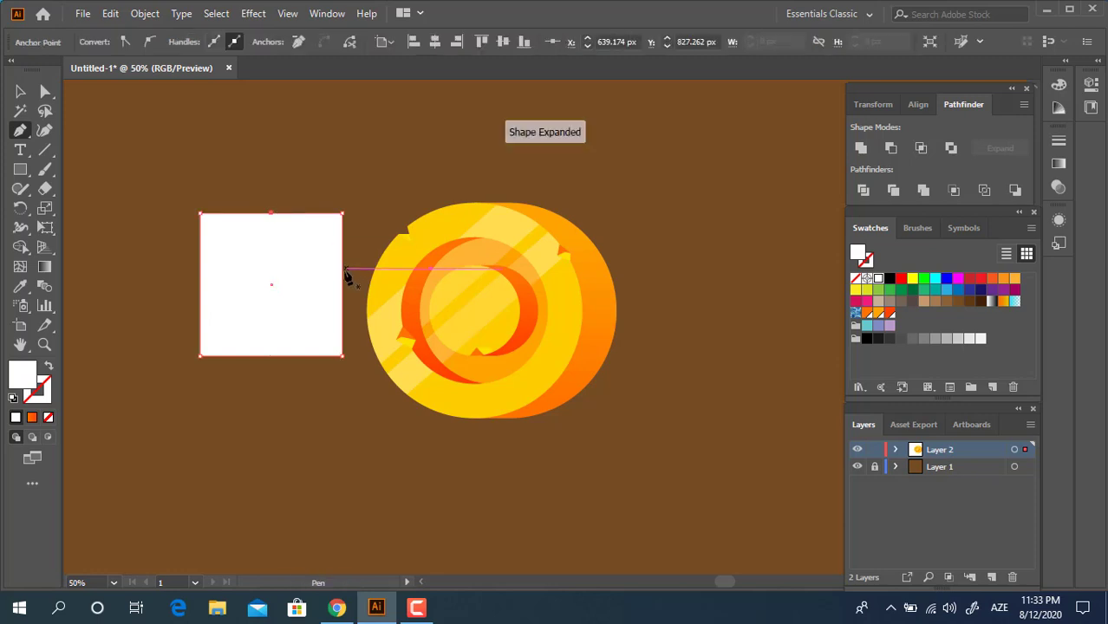
left_click(271, 356)
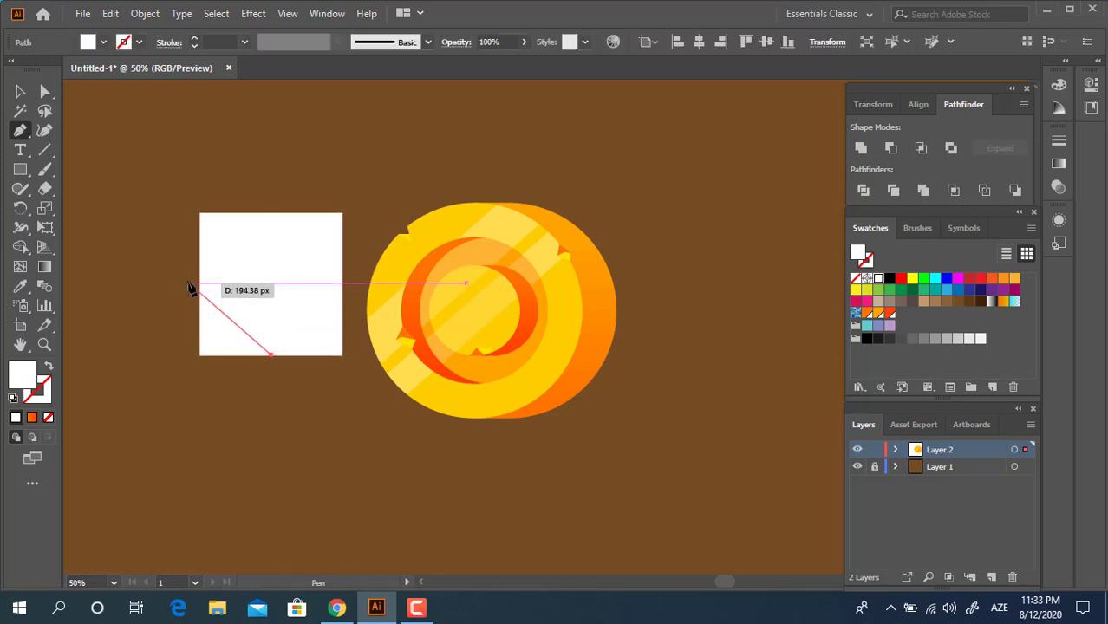
left_click(272, 357)
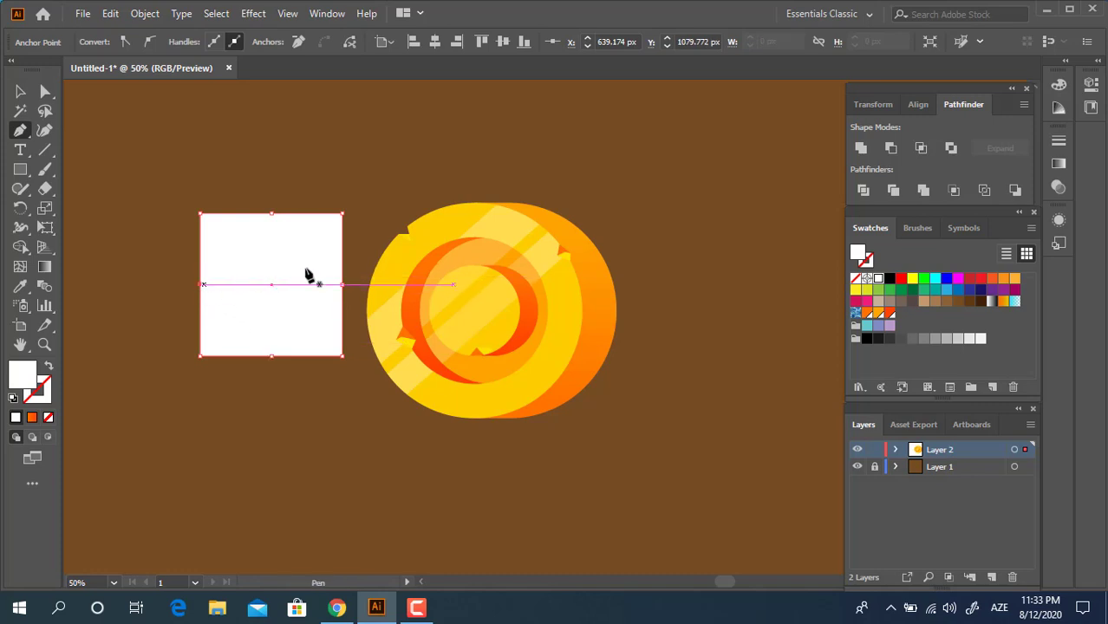
Step: Move the white square away from the coin and rotate it 45° into a diamond
left_click(21, 92)
left_click_drag(346, 290, 293, 293)
left_click_drag(305, 225, 330, 327)
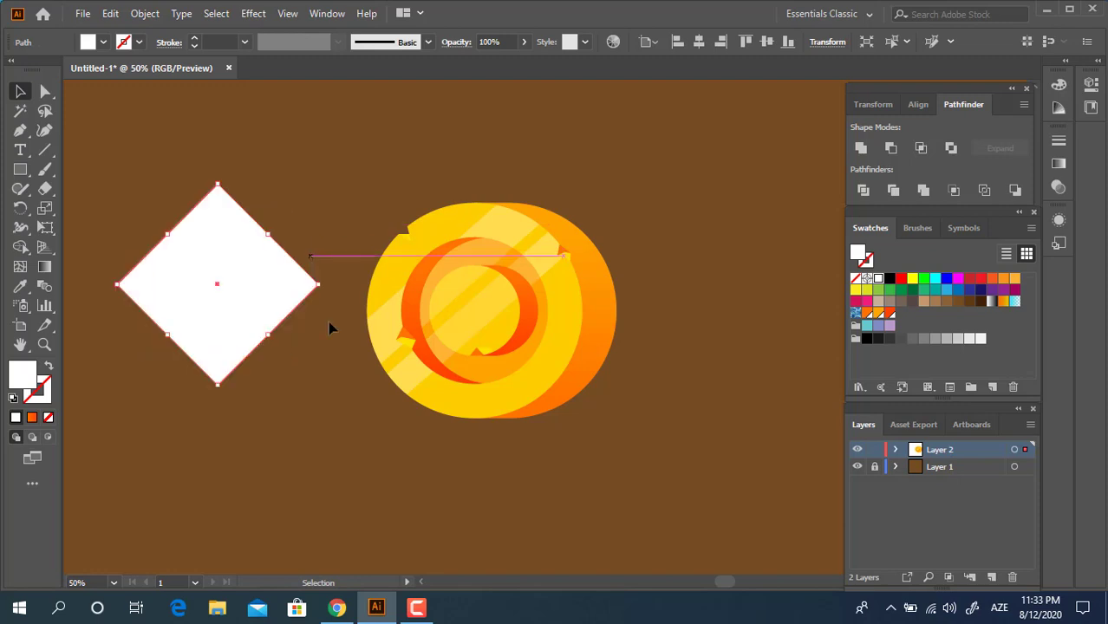
Step: Draw a smaller upright square over the diamond and center both shapes on each other horizontally and vertically, aligned to the selection
left_click(14, 170)
mouse_move(172, 237)
left_mouse_down()
mouse_move(229, 279)
mouse_move(250, 313)
left_mouse_up()
left_click(21, 92)
left_click_drag(294, 353, 187, 217)
left_click(643, 43)
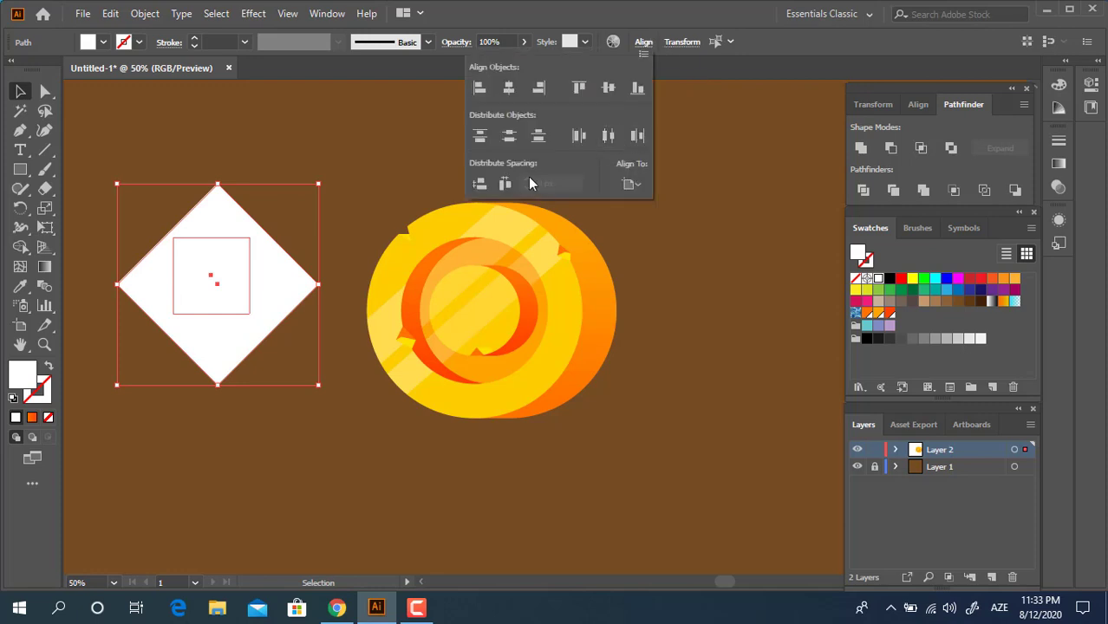
left_click(629, 183)
left_click(685, 202)
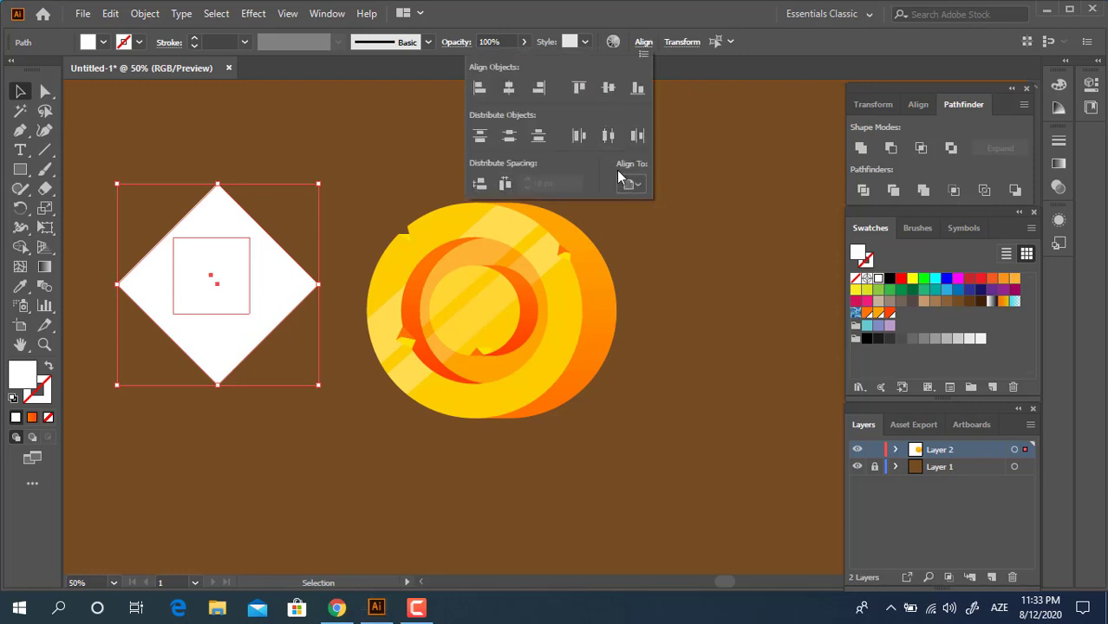
left_click(509, 87)
left_click(609, 88)
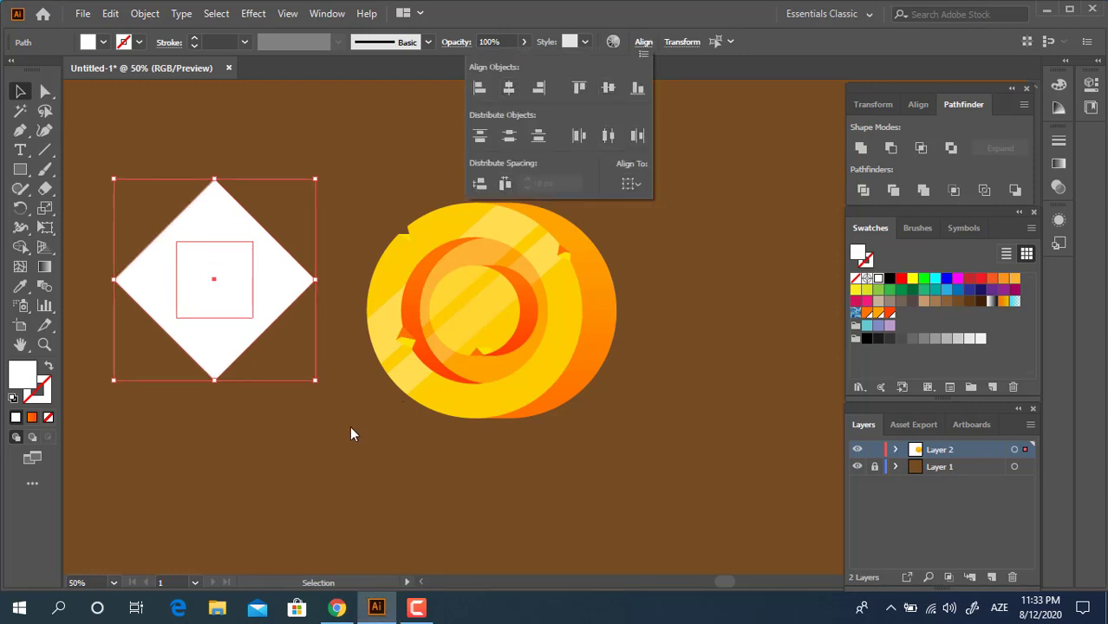
Step: Fill the small square inside the diamond with dark brown and shrink it around its center
left_click(277, 371)
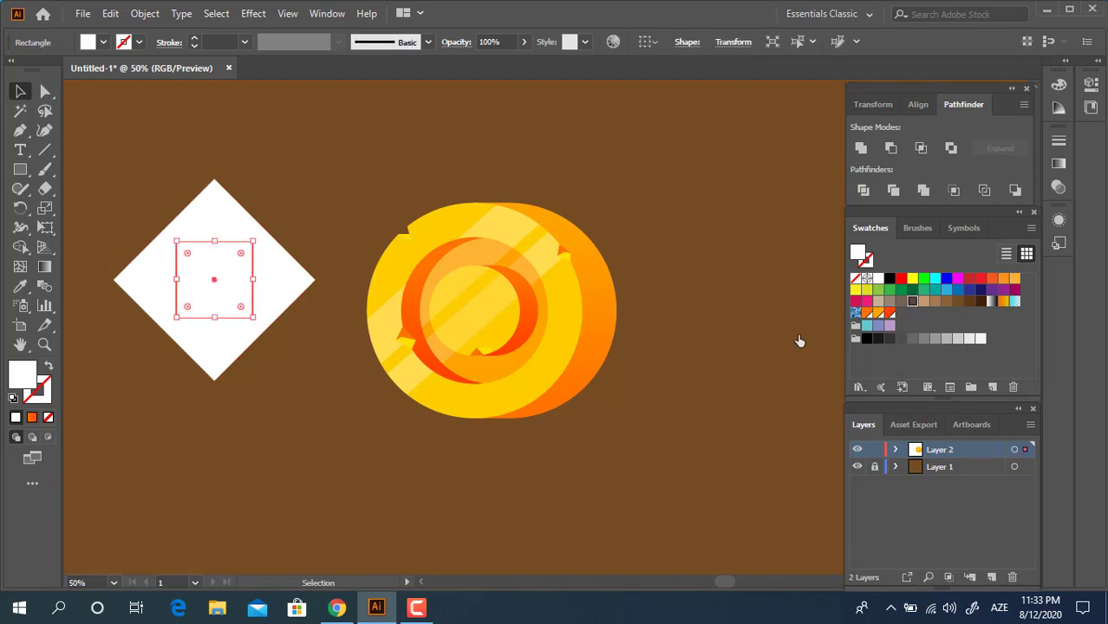
left_click_drag(254, 321, 240, 310)
Step: Pull the white diamond's four side-midpoint anchors inward onto the dark square's corners to form a four-pointed star
left_click(272, 277)
left_click(44, 92)
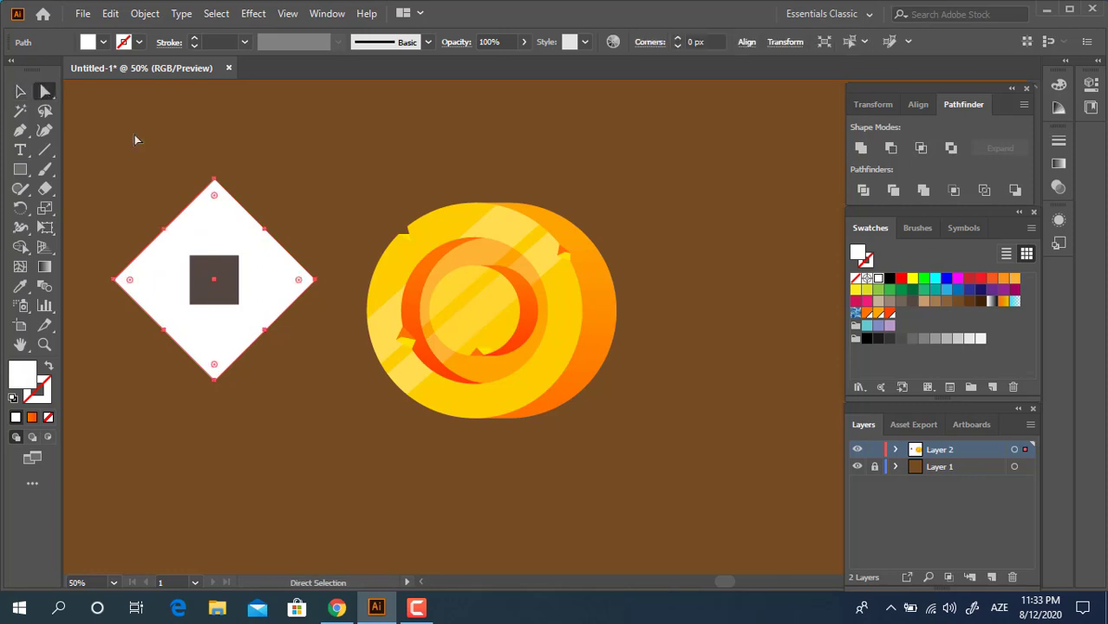
left_click_drag(264, 229, 239, 255)
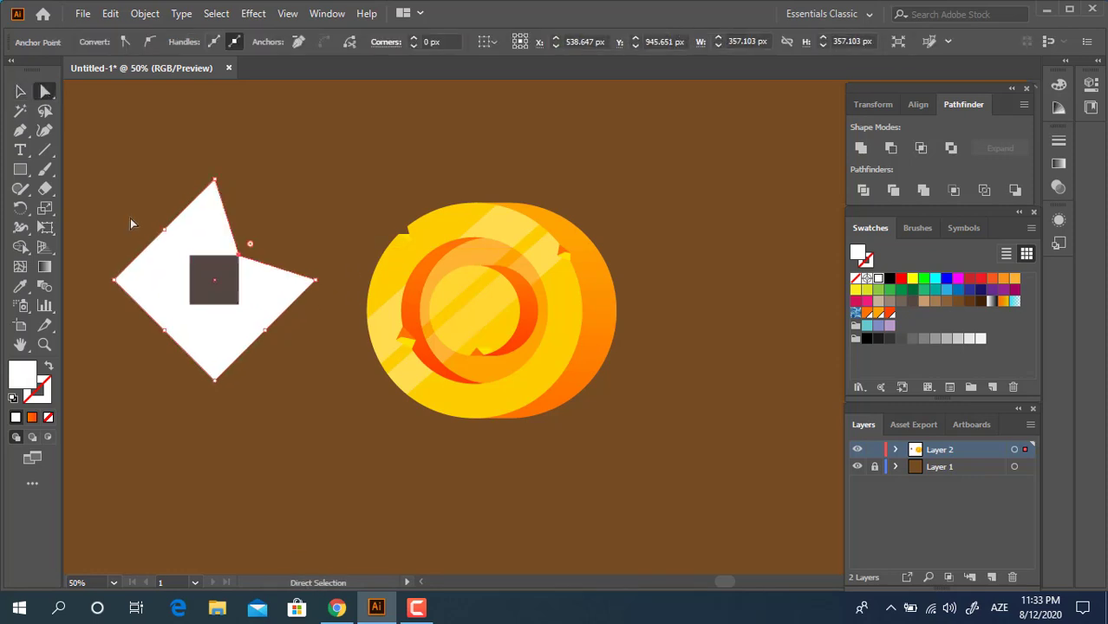
left_click_drag(165, 230, 190, 255)
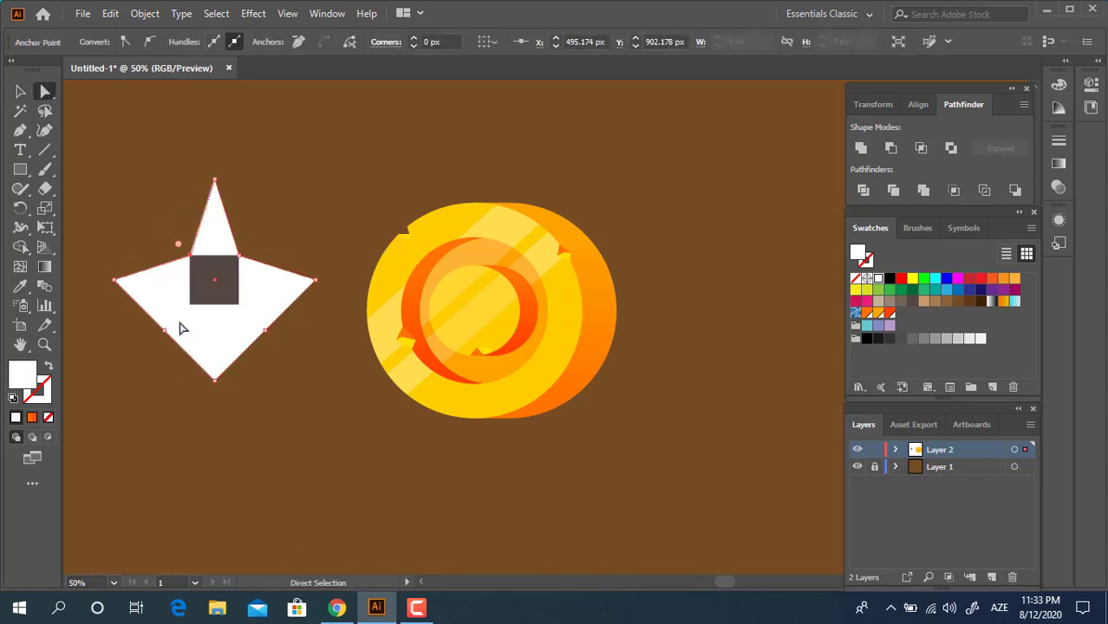
left_click_drag(165, 331, 192, 311)
left_click_drag(267, 333, 239, 303)
left_click(275, 403)
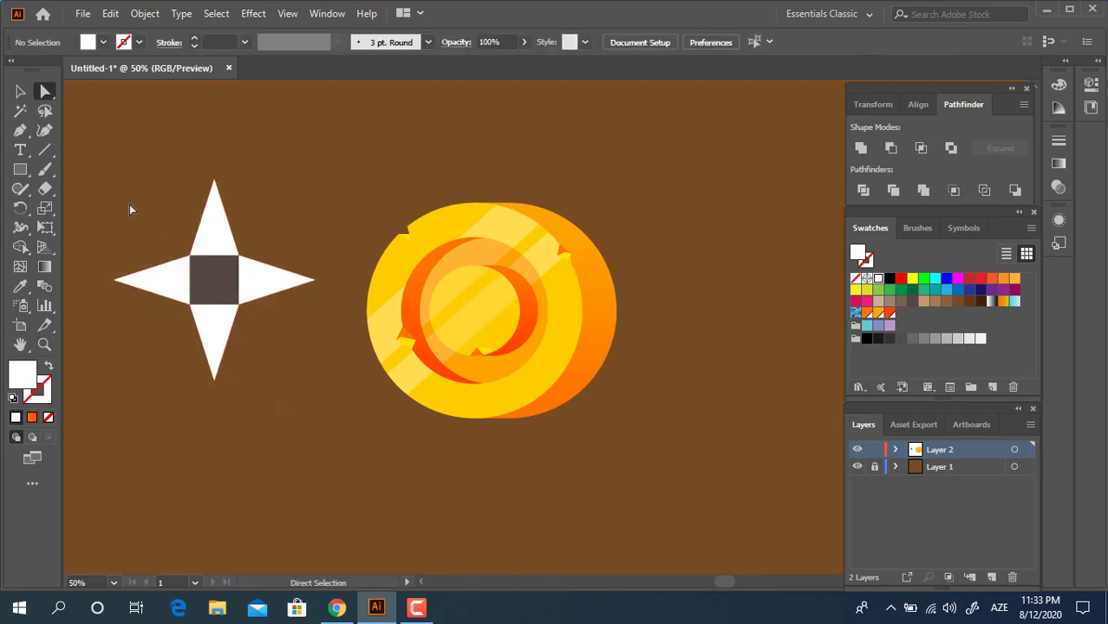
Step: Shrink the dark square around its center and pull the star's four inner anchors in to its new corners
left_click(21, 92)
left_click(230, 292)
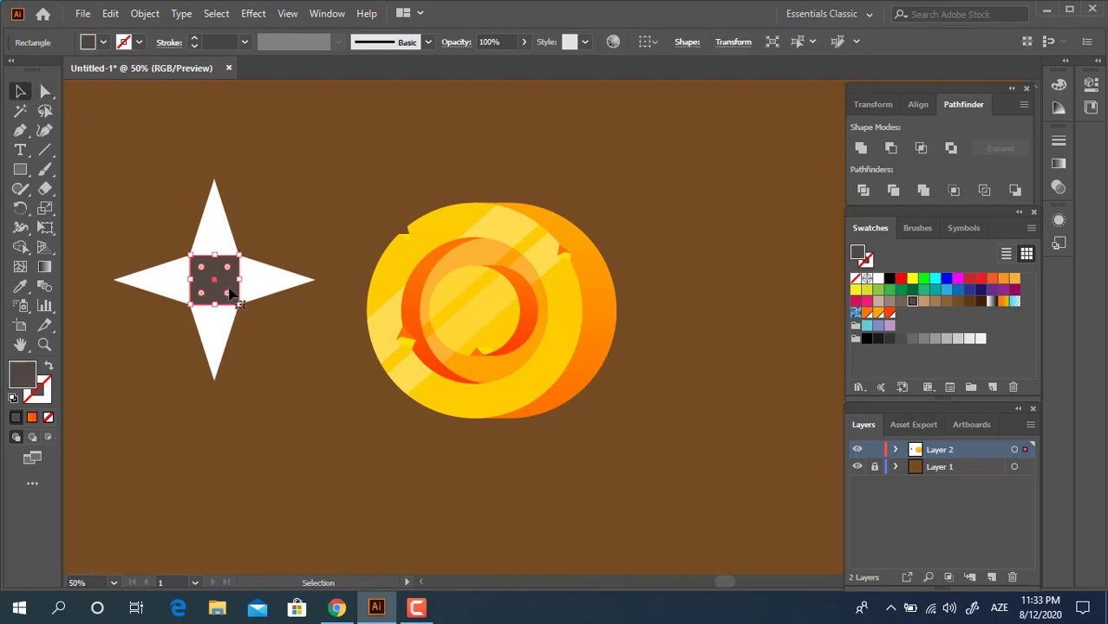
left_click_drag(240, 306, 201, 294)
left_click(46, 92)
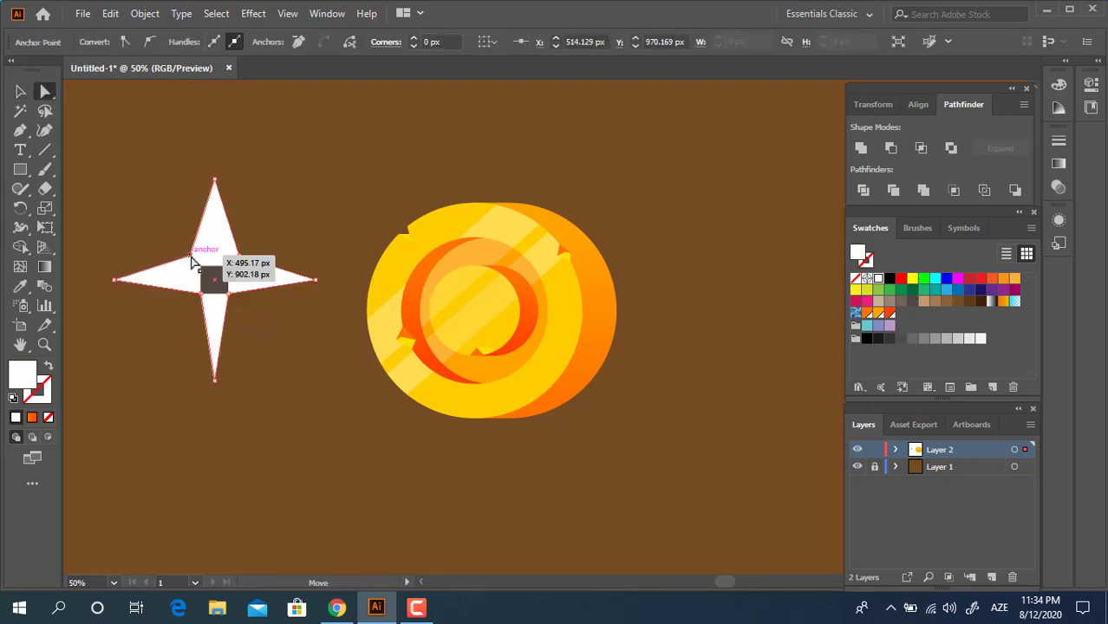
left_click_drag(189, 256, 229, 267)
Step: Delete the dark guide square from the center of the white star
left_click(20, 92)
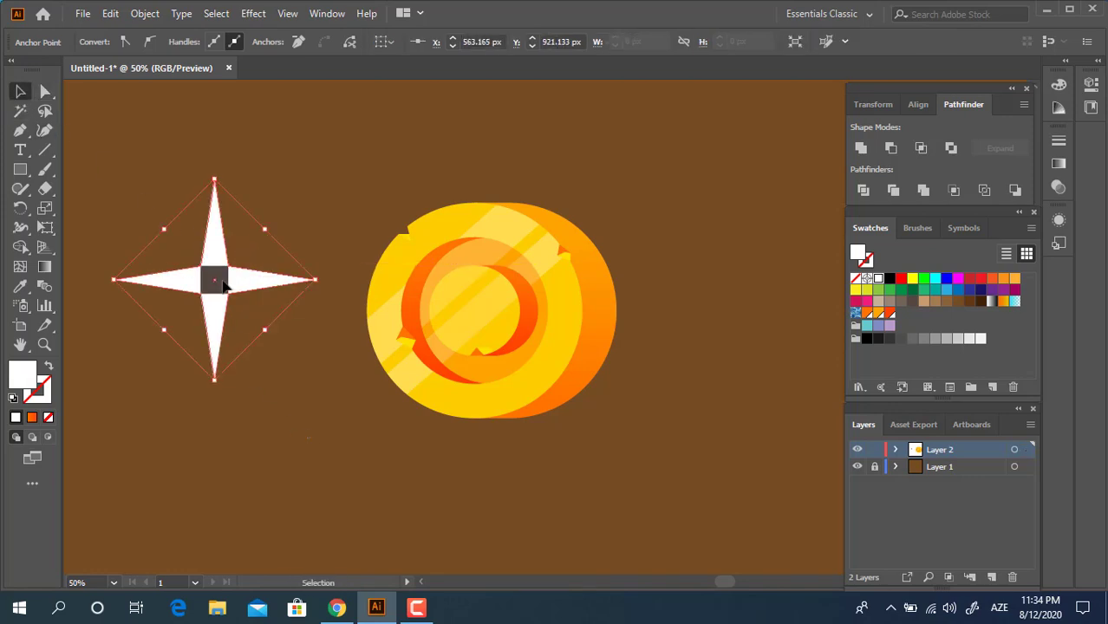
left_click(220, 282)
key("Delete")
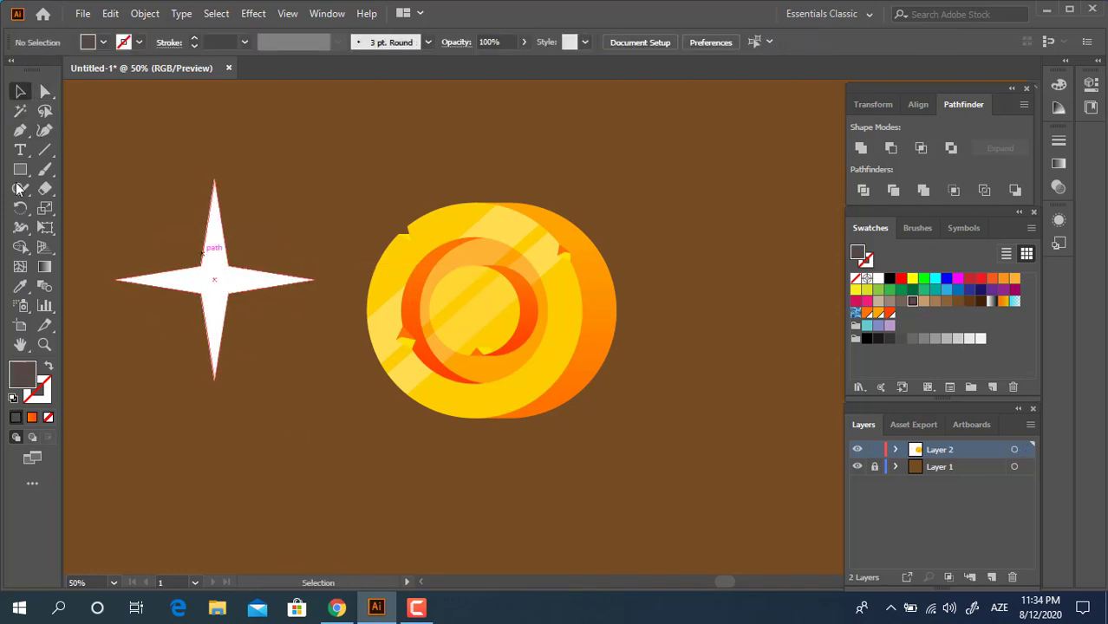
Step: Shorten the star's horizontal arms by moving their left and right tip anchors toward the center
left_click(45, 92)
left_click_drag(92, 255, 317, 312)
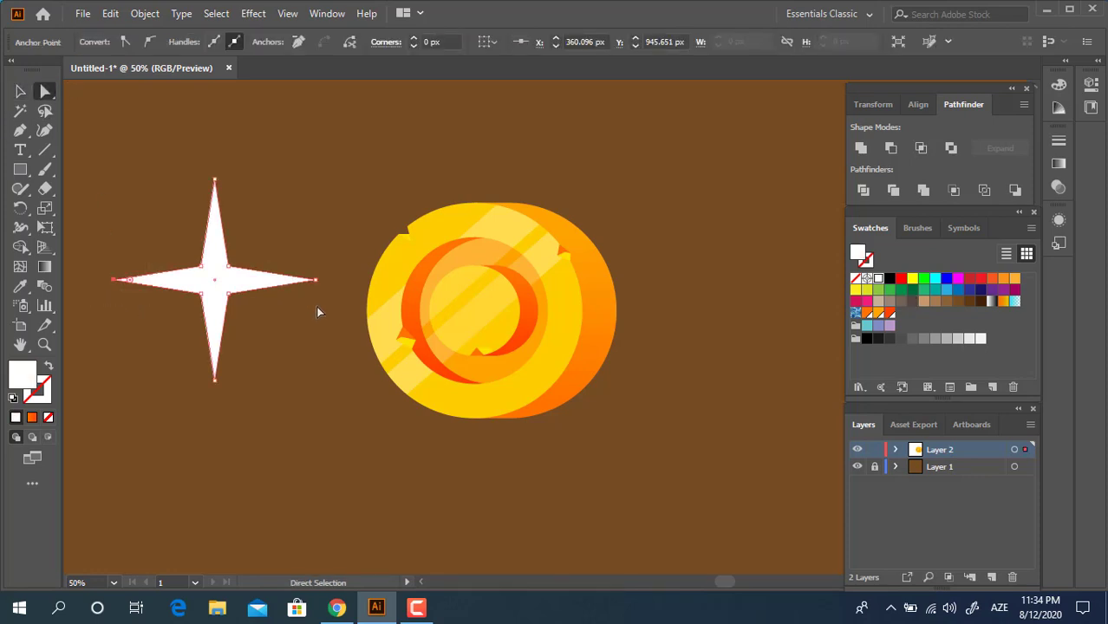
left_click_drag(306, 268, 319, 293)
left_click_drag(114, 280, 145, 291)
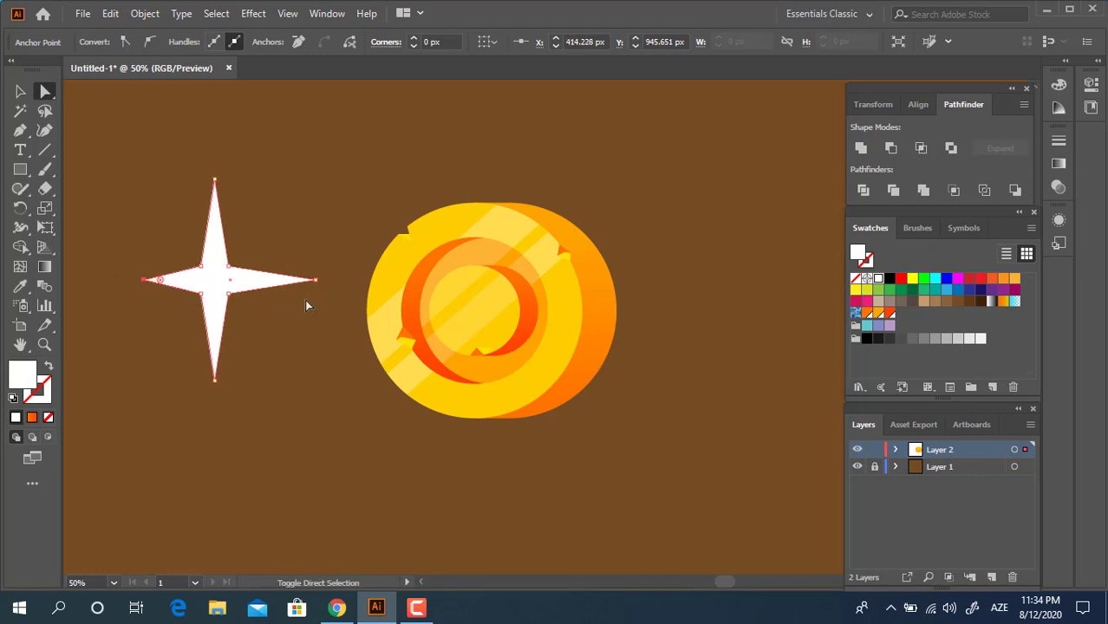
left_click_drag(315, 280, 300, 340)
left_click(301, 334)
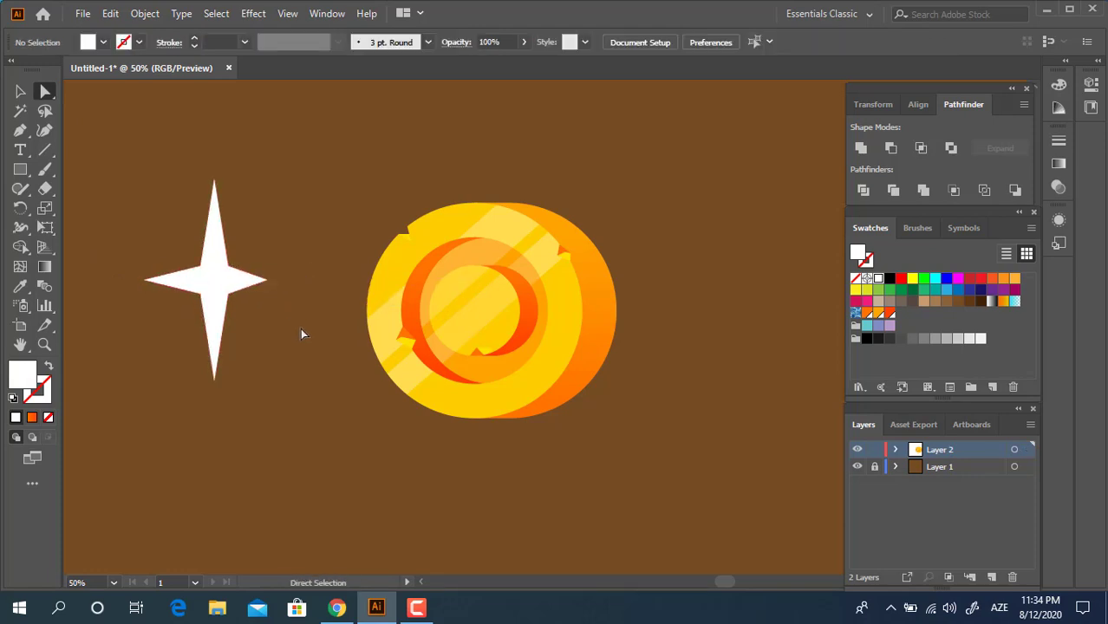
left_click(278, 285)
left_click(267, 280)
left_click(278, 287)
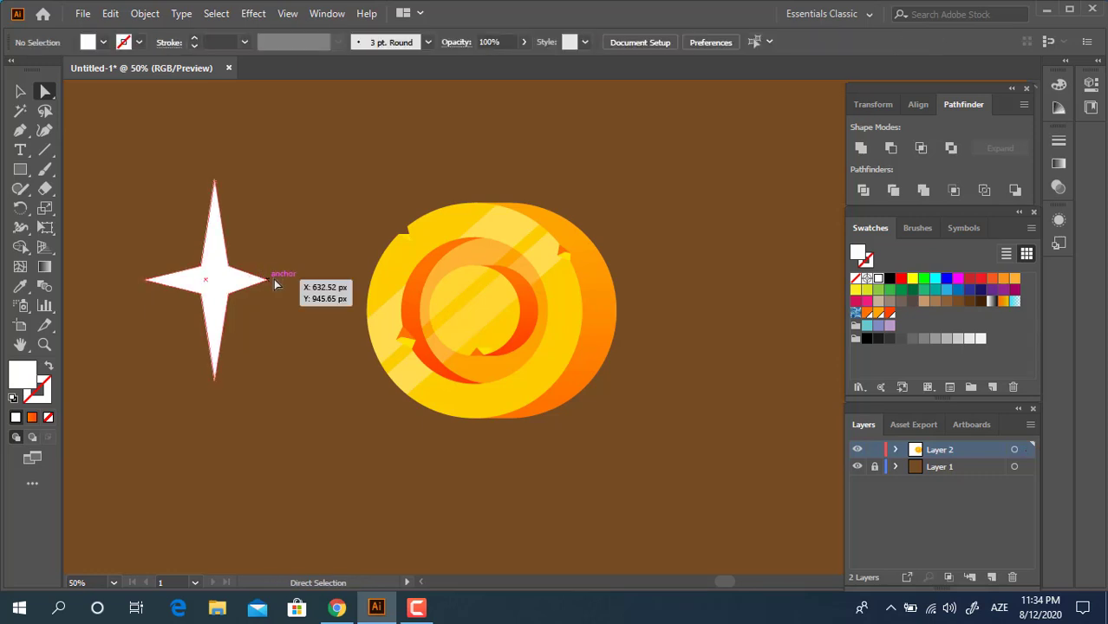
left_click(267, 282)
left_click_drag(267, 283, 280, 287)
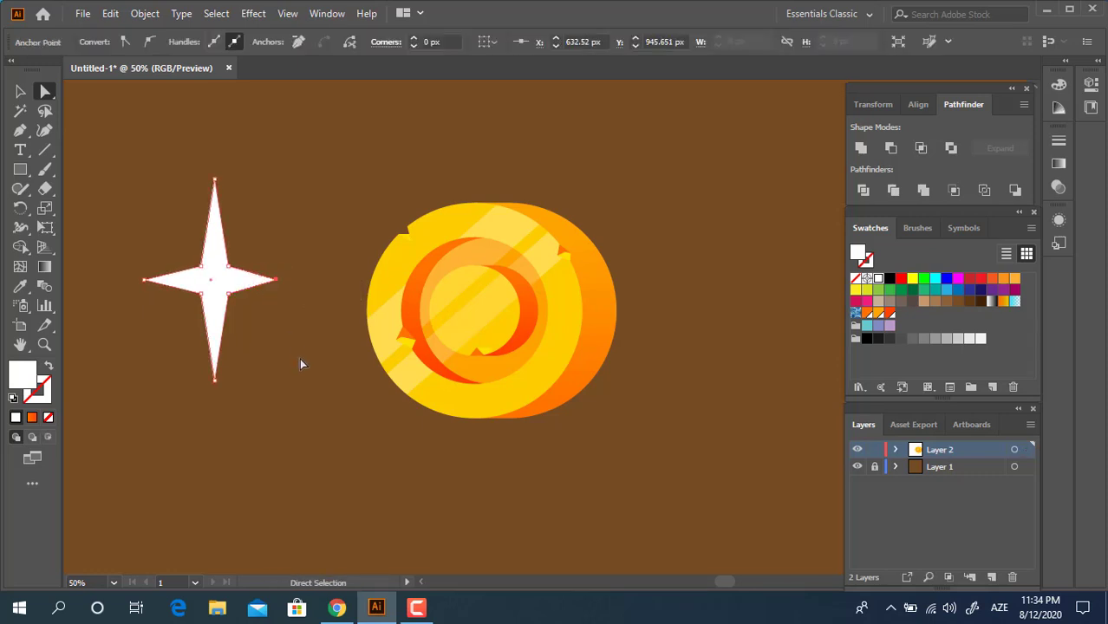
Step: Round the star's four inner corners into smooth concave curves
left_click(303, 422)
left_click(217, 300)
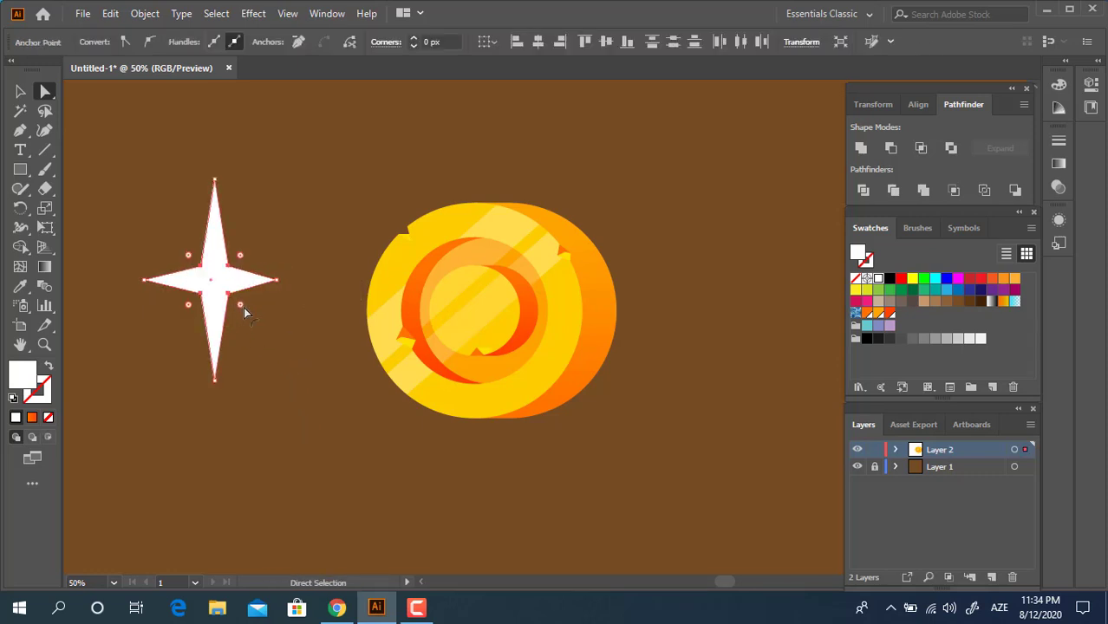
left_click(277, 447)
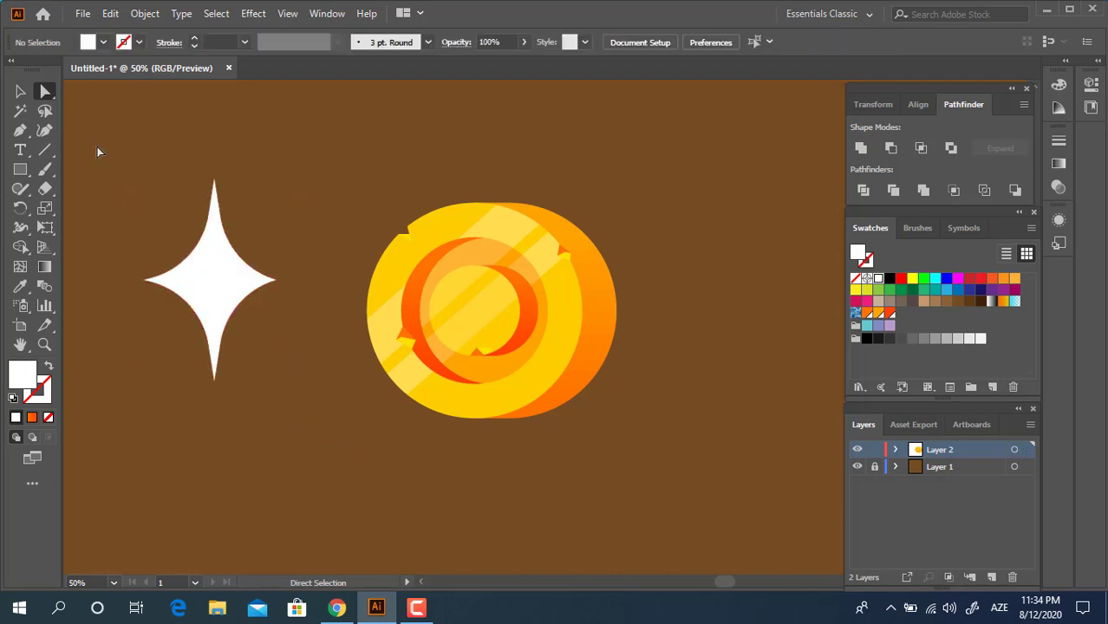
Step: Scale down the white star and place it over the coin's left edge
left_click_drag(217, 296, 348, 290)
left_click_drag(348, 377, 351, 333)
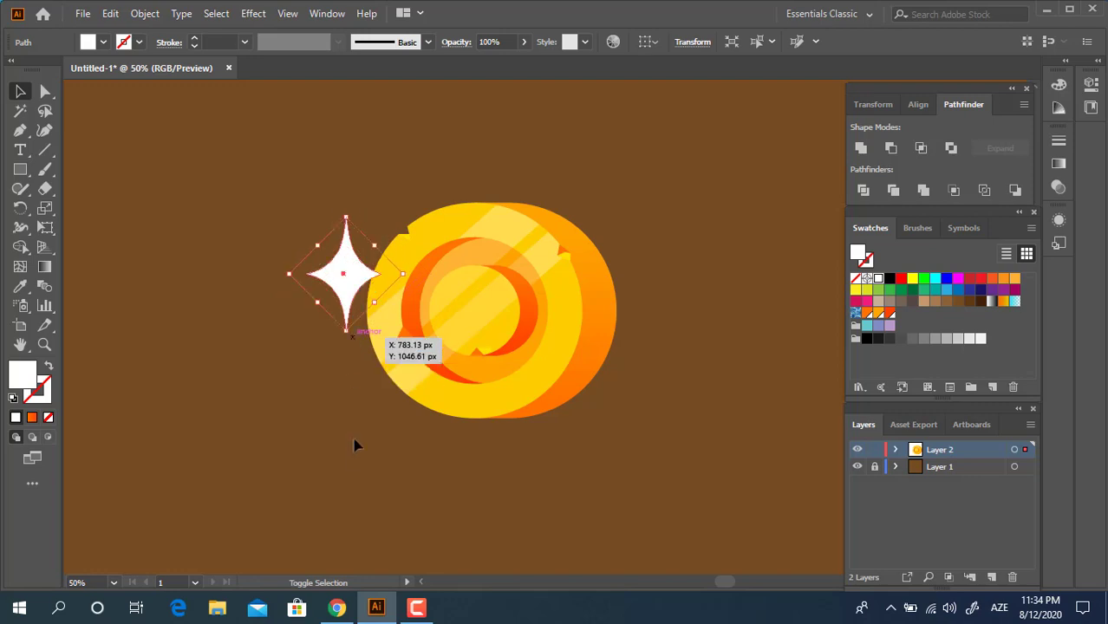
left_click(355, 439)
left_click_drag(352, 264, 420, 279)
left_click(351, 487)
left_click(392, 280)
left_click(309, 429)
left_click(373, 286)
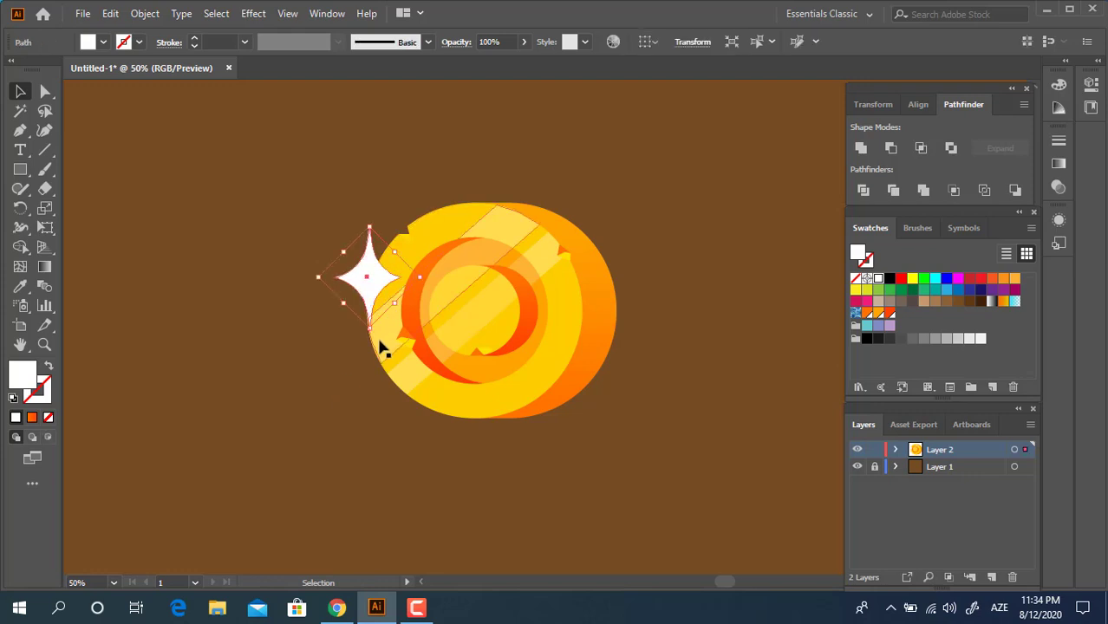
Step: Narrow the large star and place a much smaller copy of it on the coin's lower right rim
left_click(863, 191)
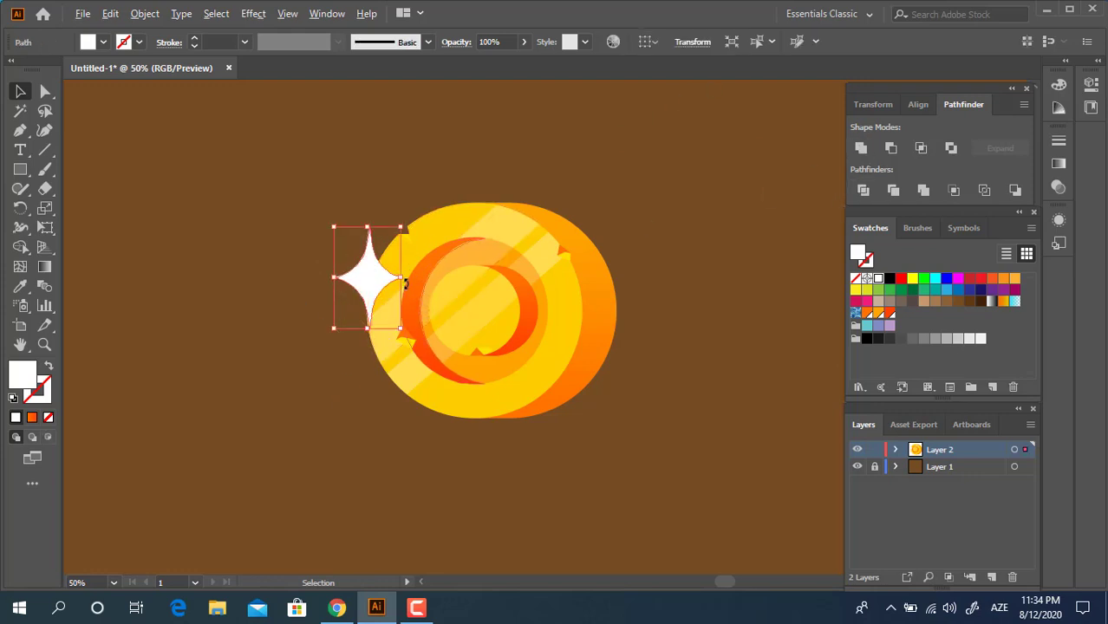
left_click_drag(405, 284, 560, 397)
left_click(329, 415)
left_click_drag(573, 435, 560, 421)
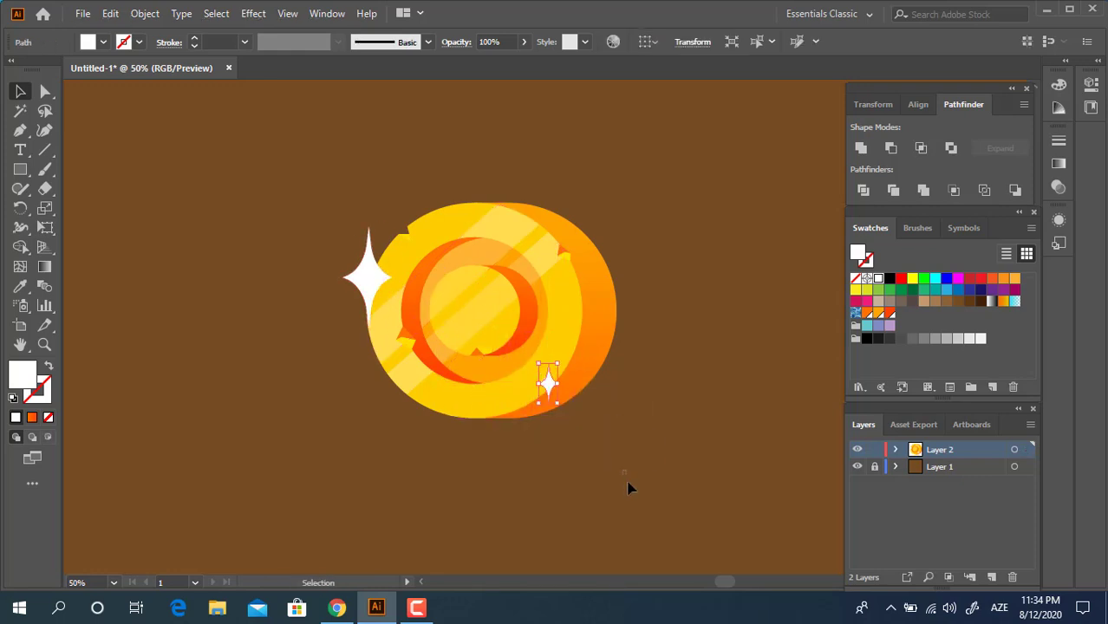
left_click(629, 488)
Step: Duplicate the small star onto the coin's upper right rim
left_click_drag(549, 381, 546, 230)
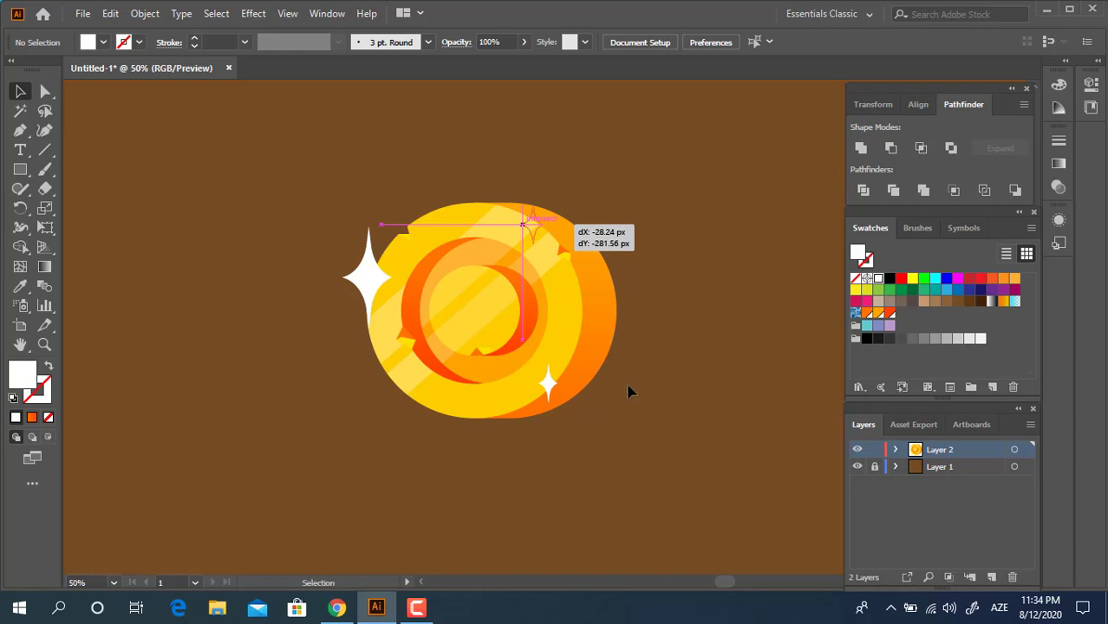
left_click(650, 435)
left_click_drag(658, 438, 609, 469)
key("z")
left_click(513, 327, "alt")
left_click_drag(539, 351, 496, 318)
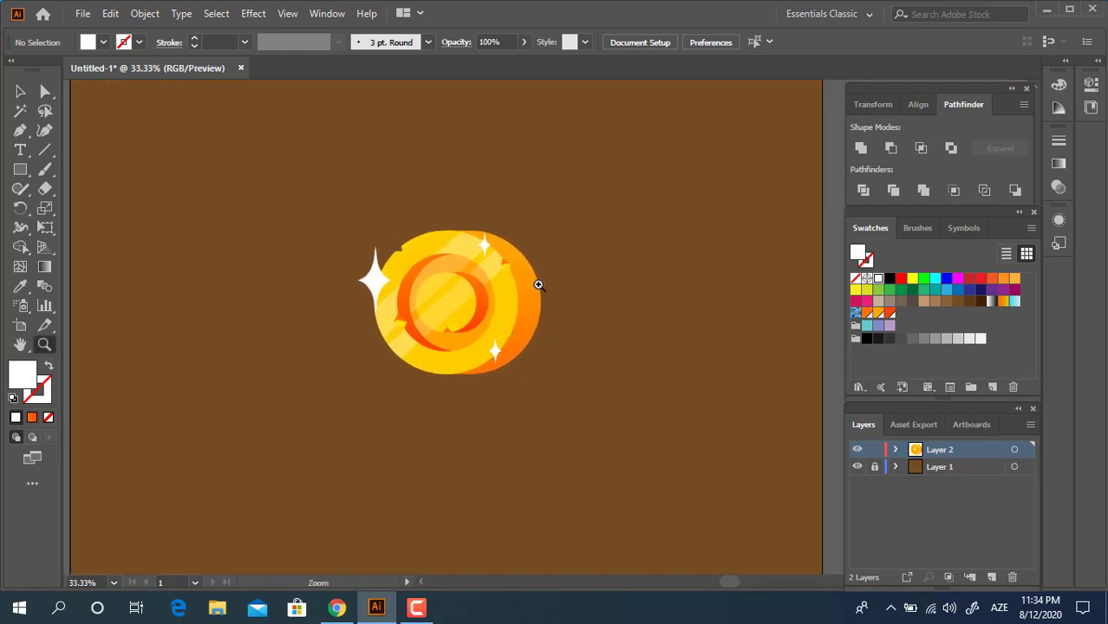
left_click(538, 284)
key("v")
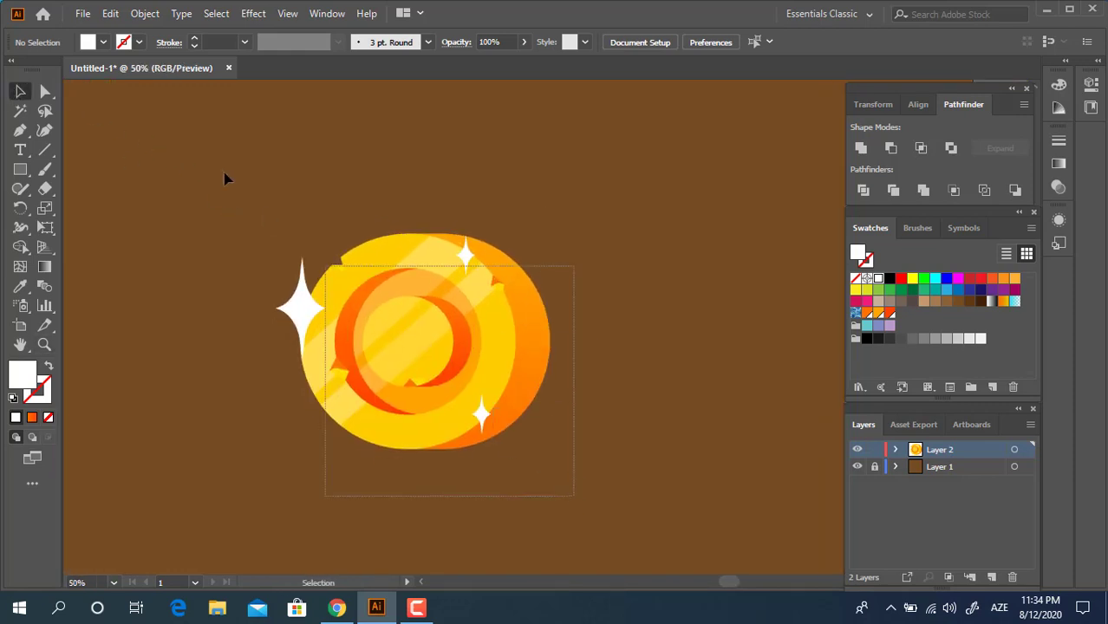
Step: Group the coin with its stars and center the group on the artboard
left_click_drag(223, 179, 573, 488)
right_click(487, 354)
left_click(565, 204)
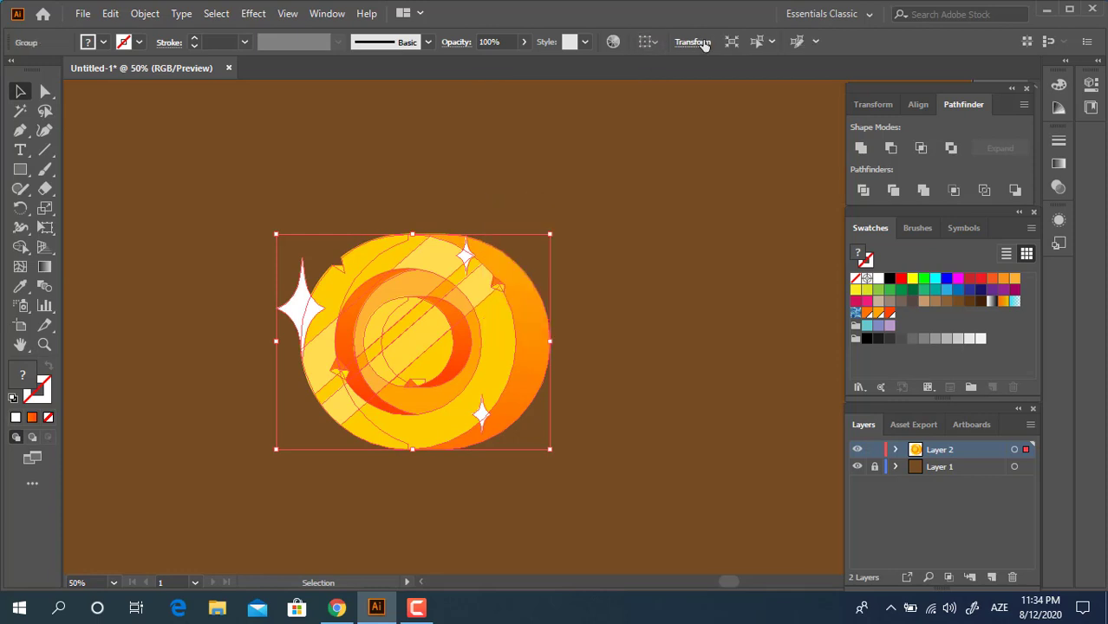
left_click(647, 41)
left_click(679, 91)
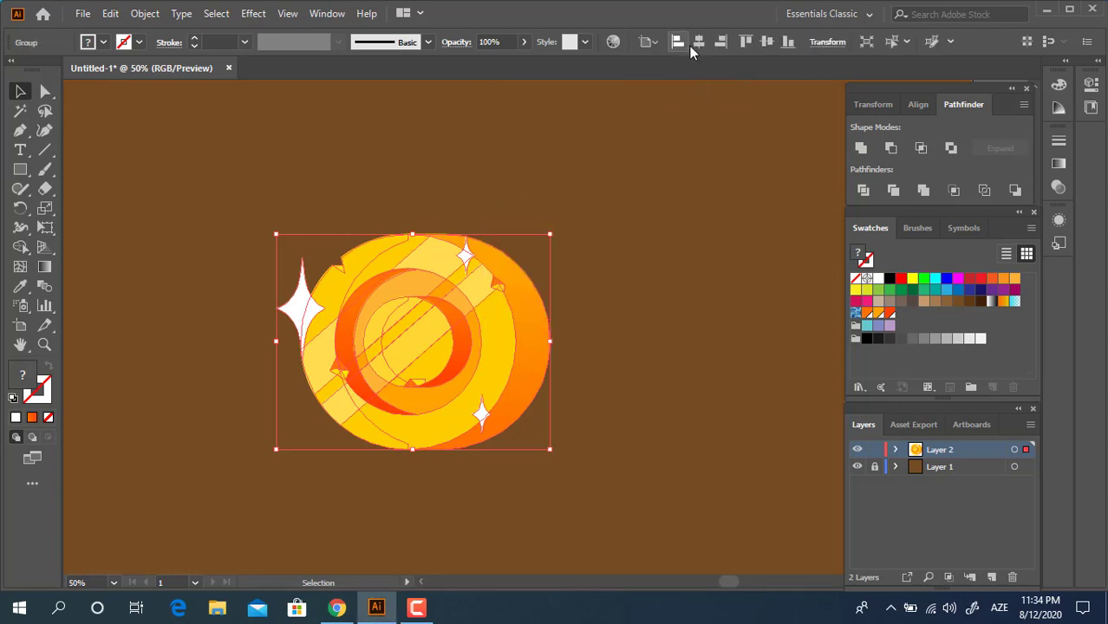
left_click(767, 42)
left_click(679, 451)
Step: Draw a wide flat black ellipse as a shadow behind the coin's base, extending to the right
left_click_drag(678, 453, 641, 392)
left_click(20, 170)
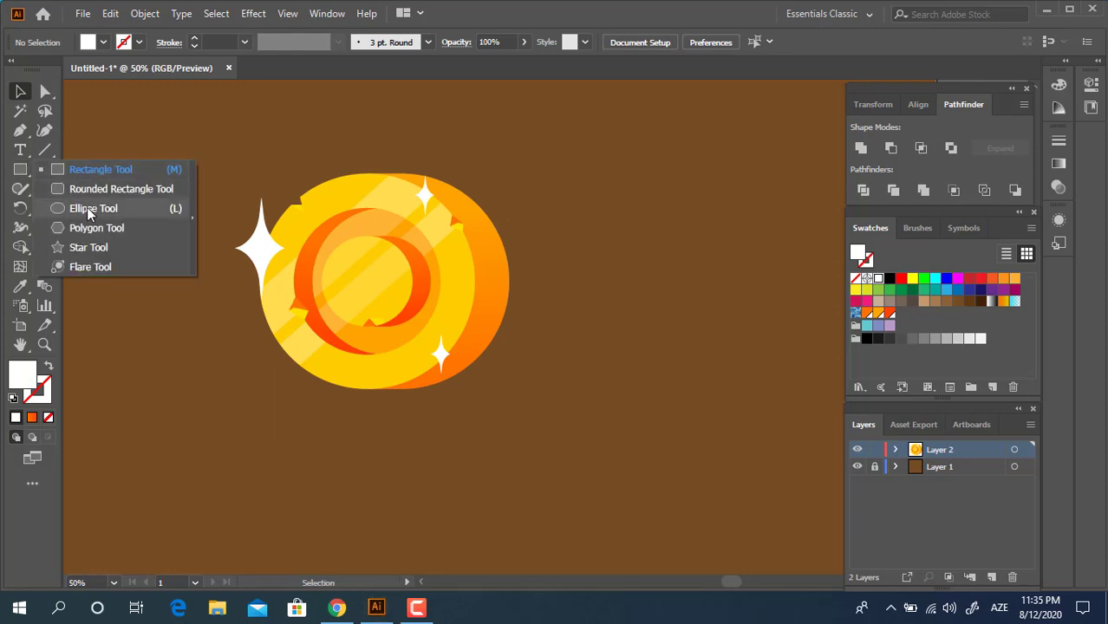
left_click(87, 207)
left_click_drag(316, 374, 675, 396)
left_click(890, 278)
key("v")
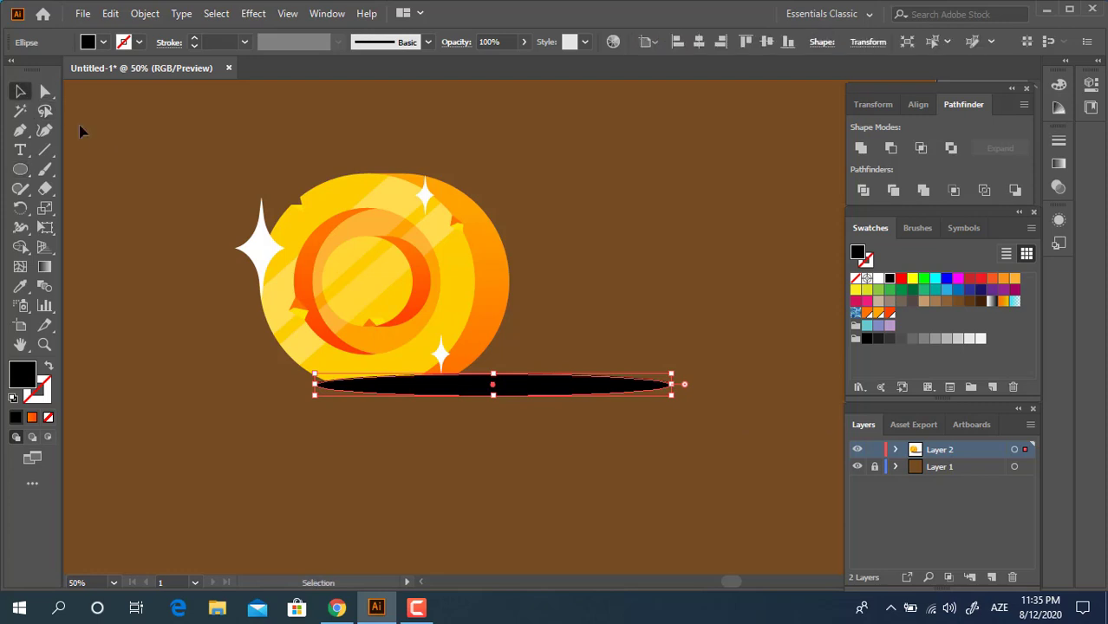
left_click_drag(549, 388, 619, 389)
left_click(659, 505)
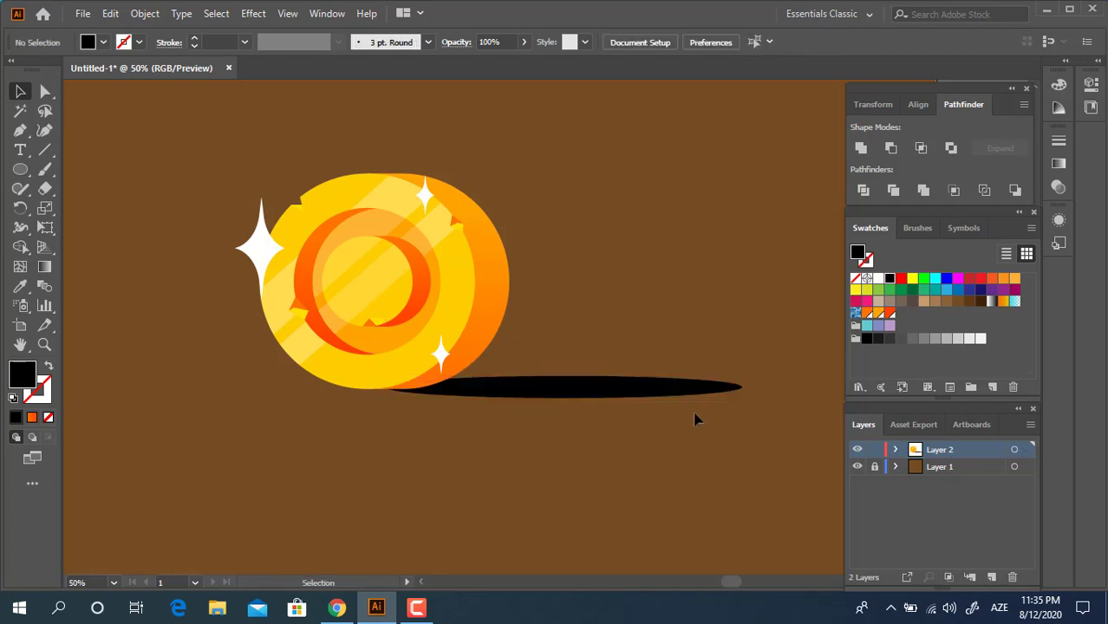
Step: Shorten the black shadow ellipse from its right end
left_click(656, 392)
left_click_drag(744, 387, 638, 387)
left_click(651, 475)
left_click_drag(604, 495, 628, 522)
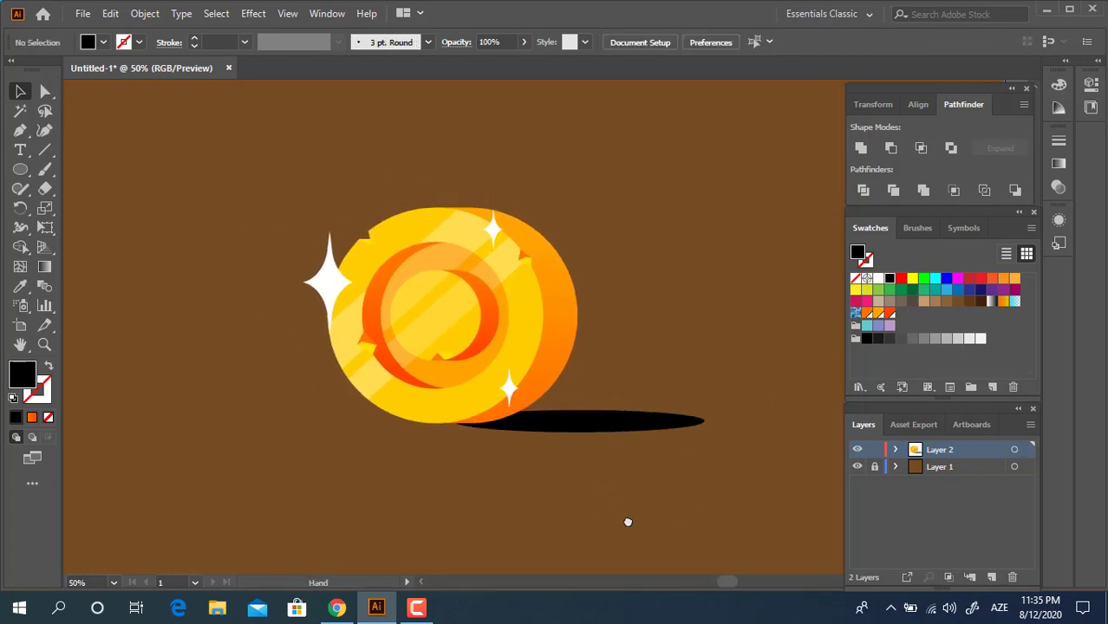
Step: Try to tilt the shadow ellipse upward to the right and move it up behind the coin
left_click(607, 421)
left_click_drag(707, 440, 709, 506)
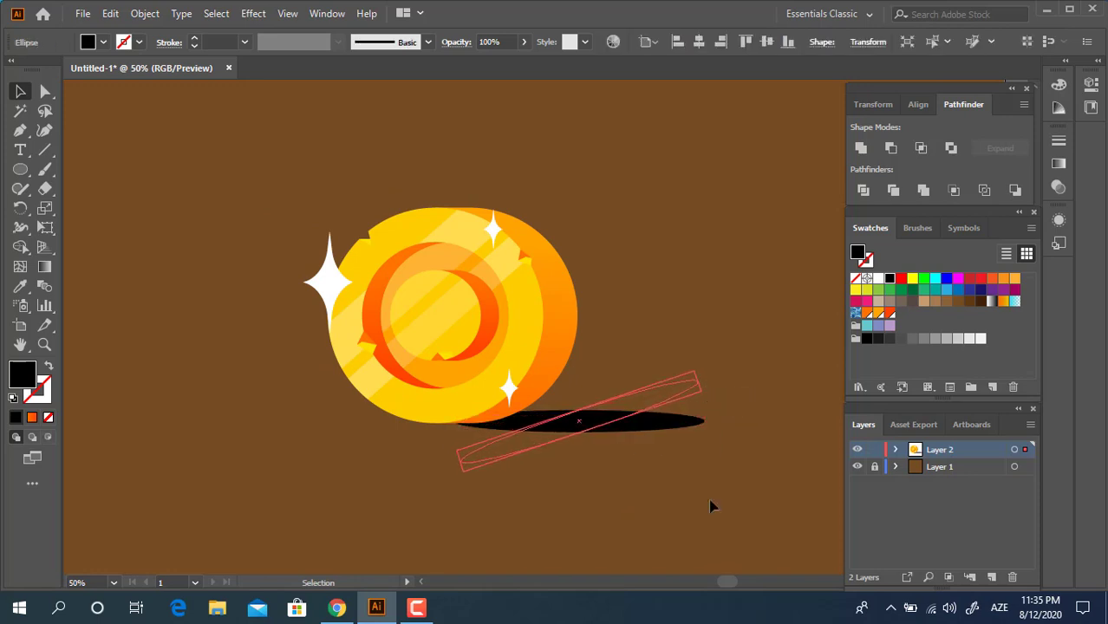
left_click(605, 441)
left_click_drag(607, 419, 598, 377)
left_click_drag(621, 470, 694, 524)
left_click(627, 376)
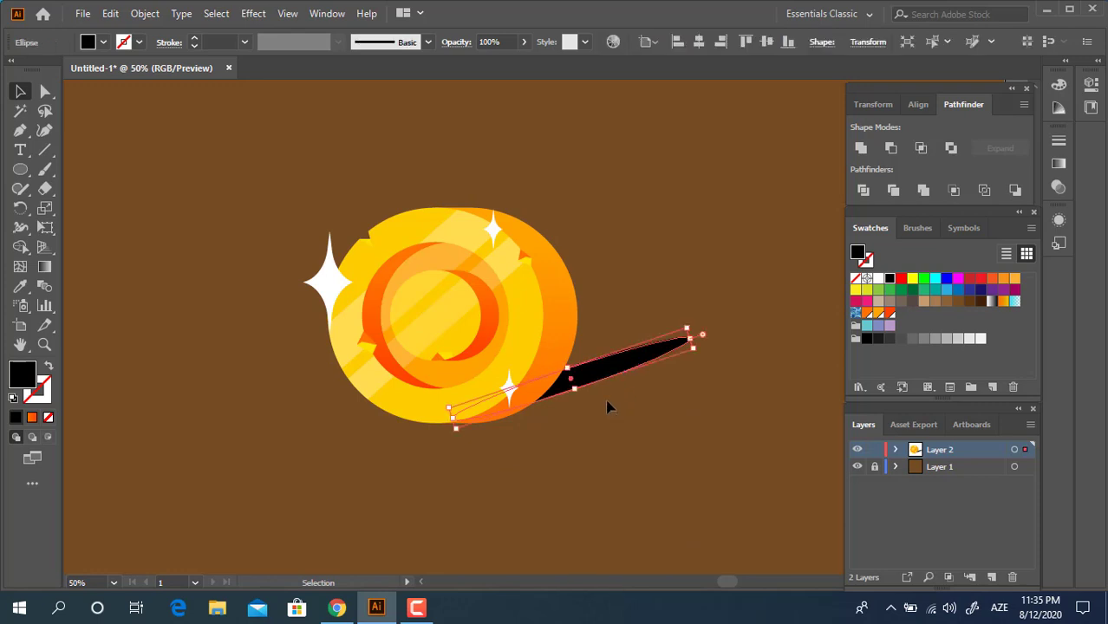
Step: Try to reset the tilted shadow's bounding box with Pathfinder, then stretch it wider and flatten it
left_click(861, 148)
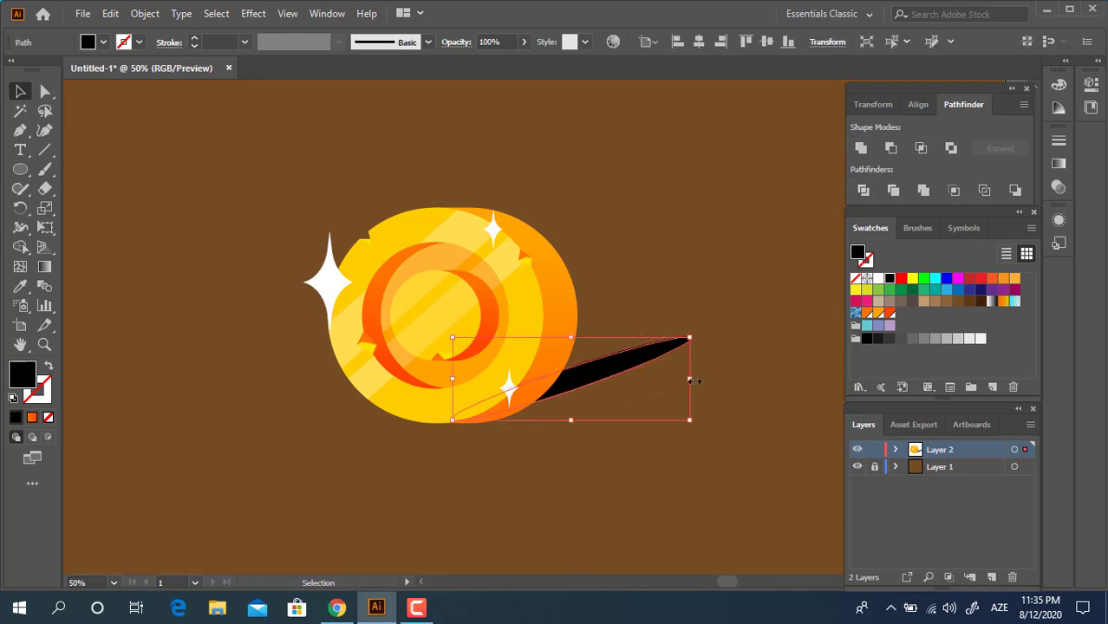
left_click_drag(692, 380, 753, 390)
left_click_drag(754, 335, 769, 362)
left_click(701, 508)
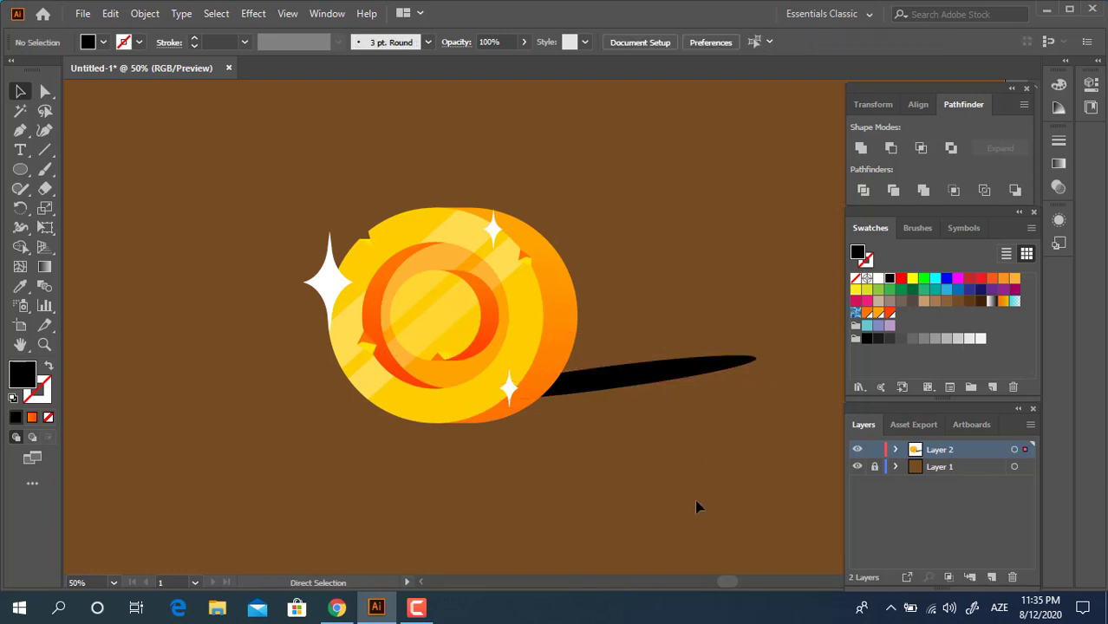
Step: Undo the shadow's stretching, moving and tilting back to the horizontal ellipse
key("ctrl+z")
key("ctrl+z")
key("ctrl+z")
key("ctrl+z")
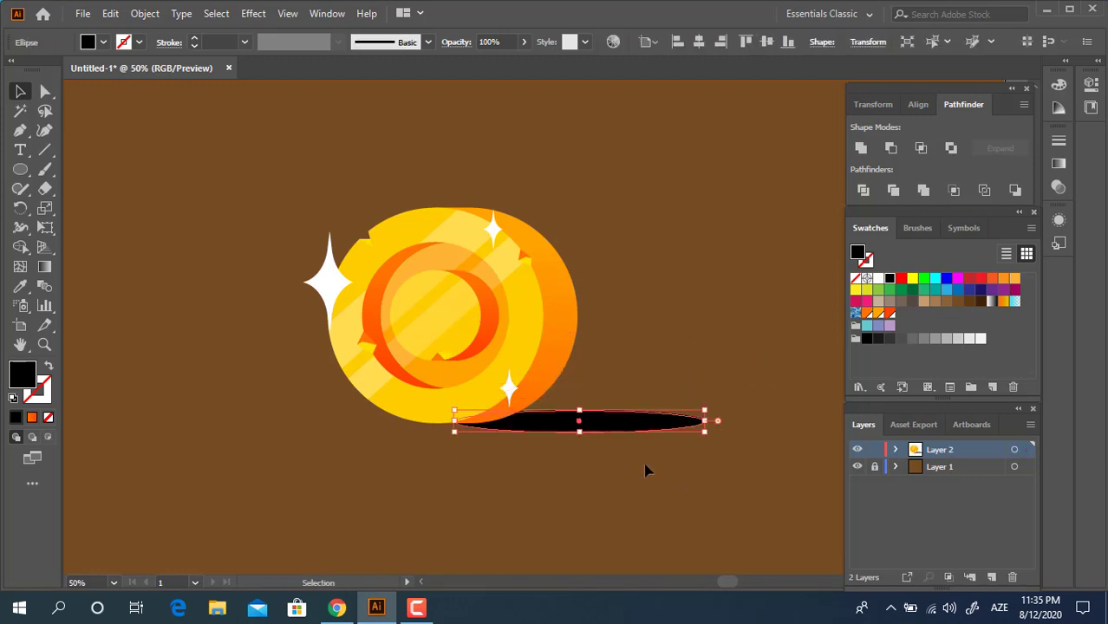
Step: Move the shadow ellipse about 28 px left and 3 px down under the coin's base
left_click(644, 464)
left_click_drag(609, 423, 593, 424)
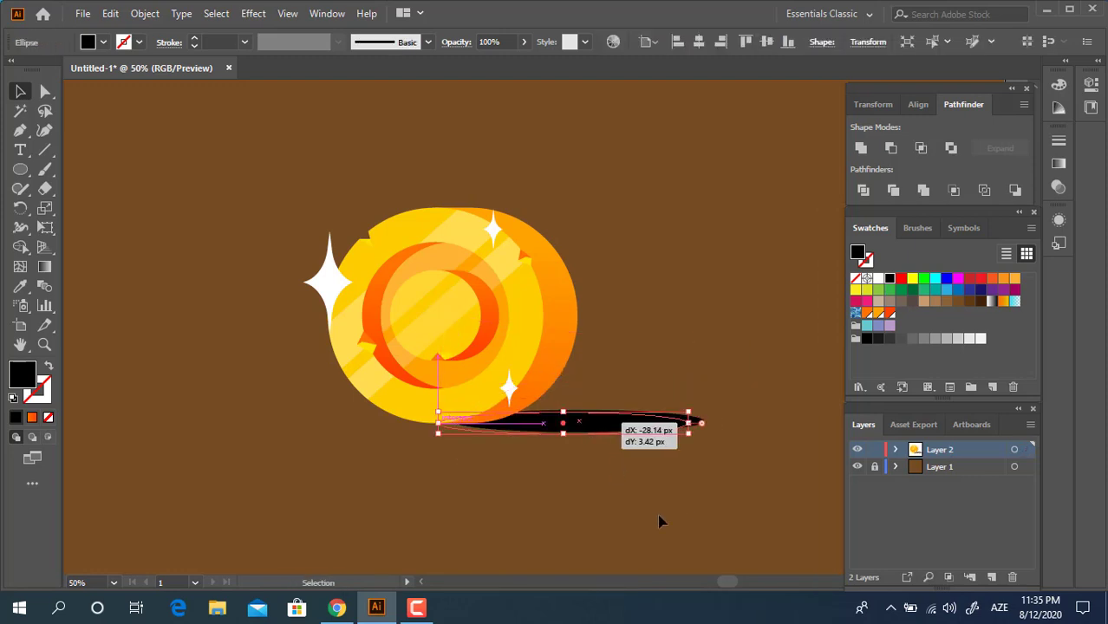
left_click(748, 541)
key("z")
left_click(617, 455, "alt")
left_click_drag(631, 474, 793, 556)
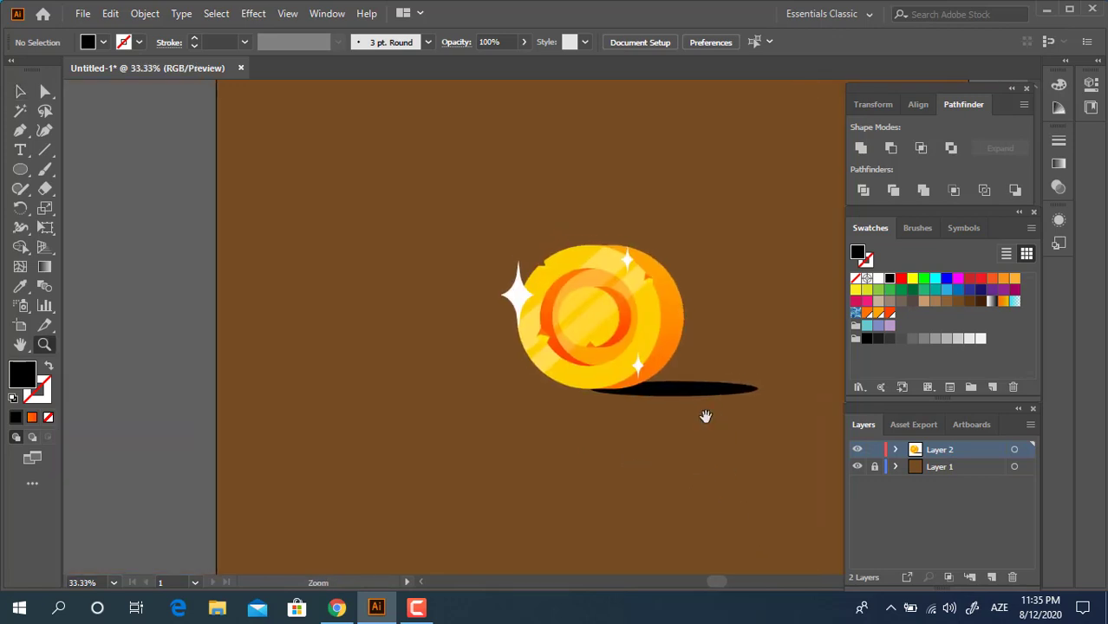
left_click(718, 382)
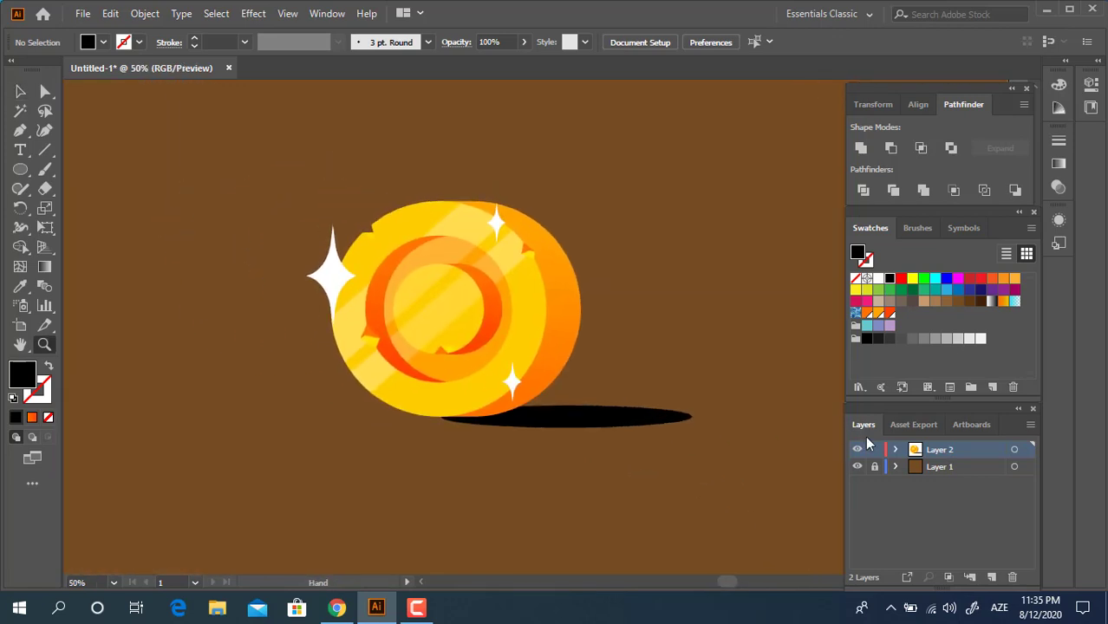